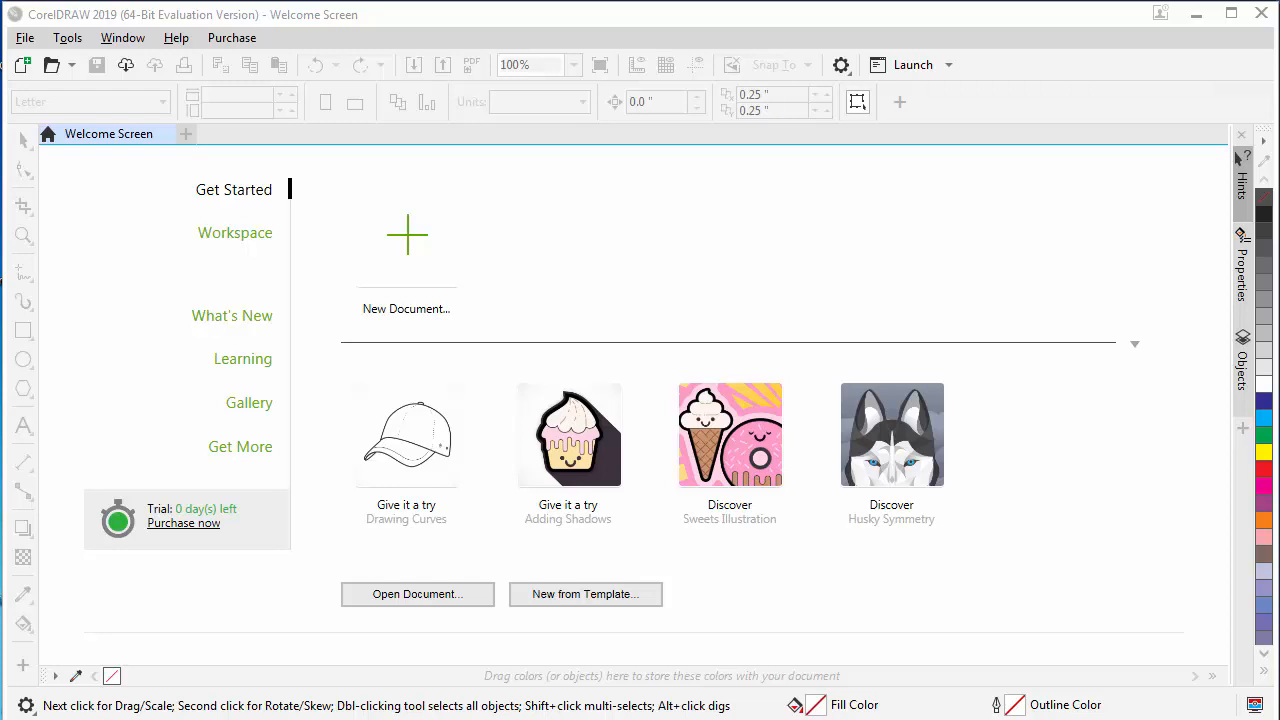
Create a default one-page Letter document and draw a rectangle about 7.6 by 5.5 inches across the page's upper half
click(410, 239)
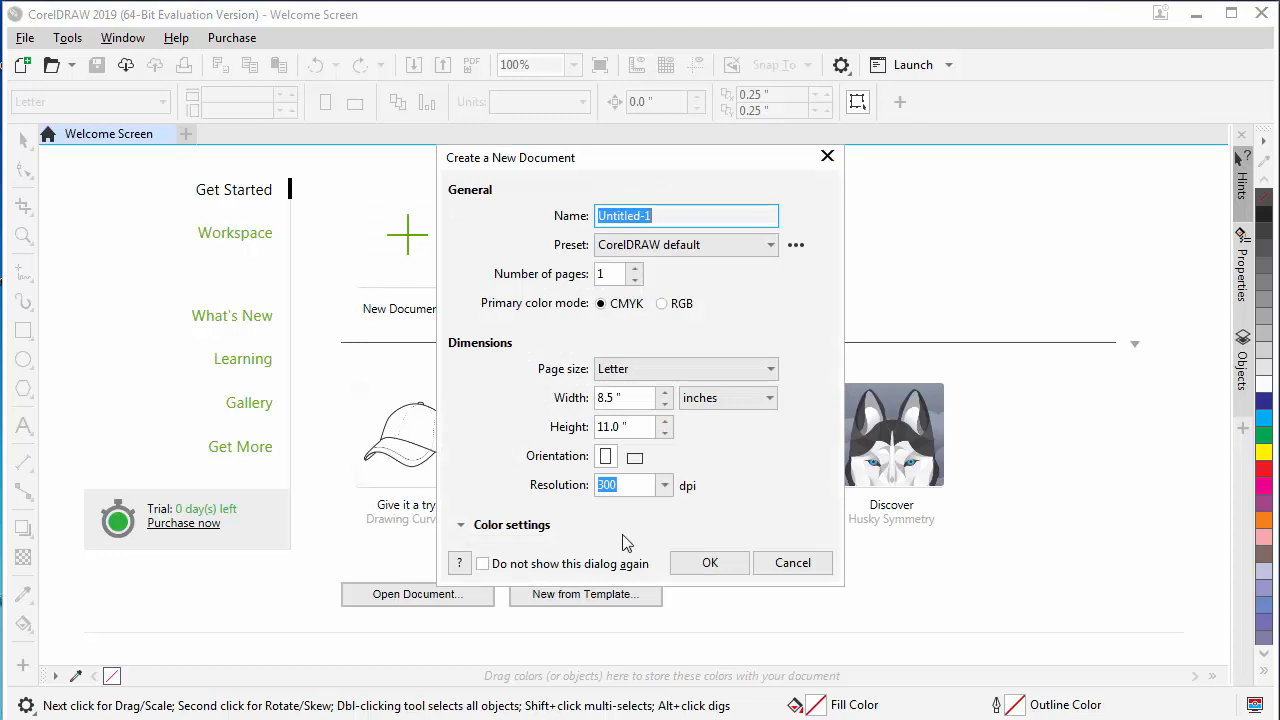
click(709, 565)
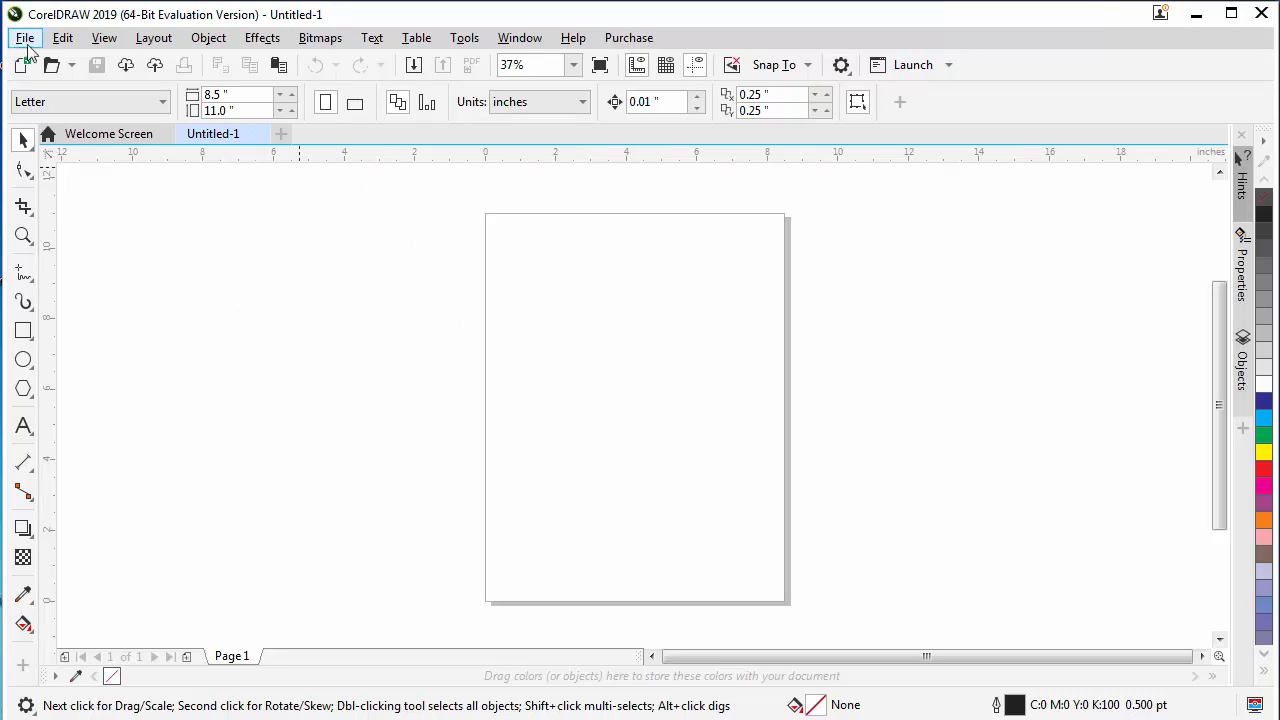
click(23, 330)
mouse_move(501, 230)
mouse_down()
mouse_move(646, 320)
mouse_move(731, 397)
mouse_up()
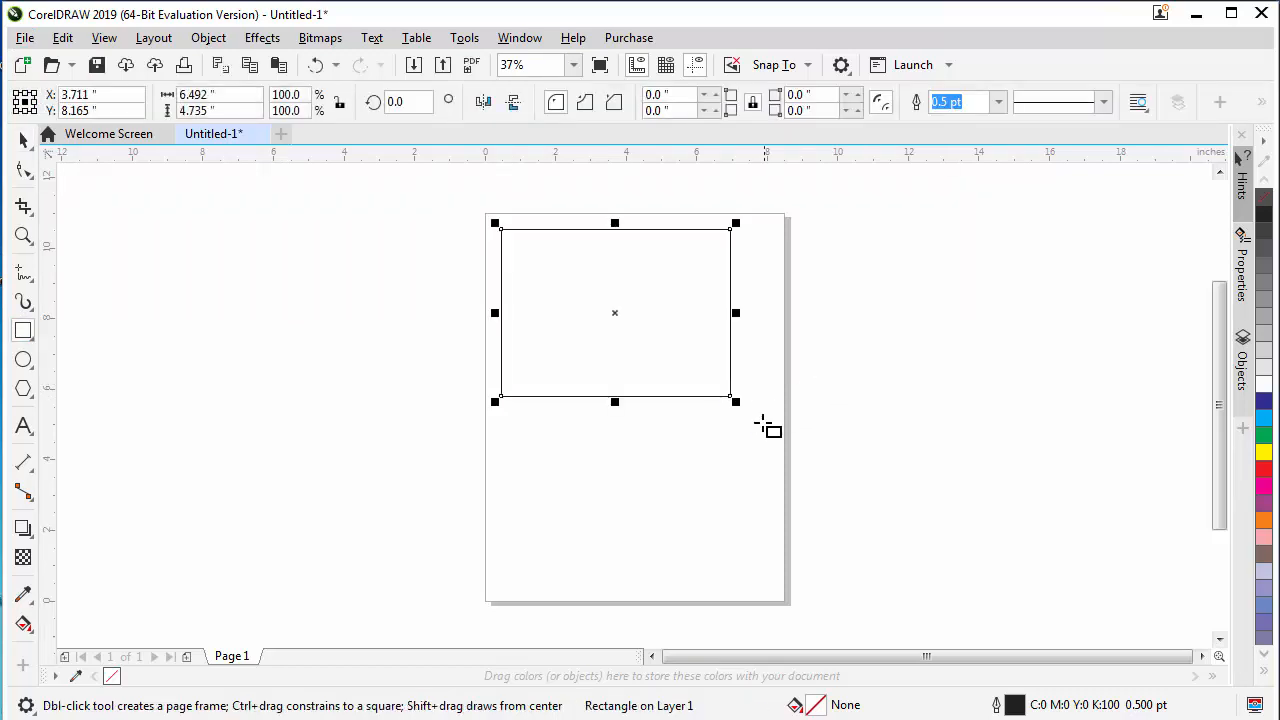
drag(740, 404, 781, 447)
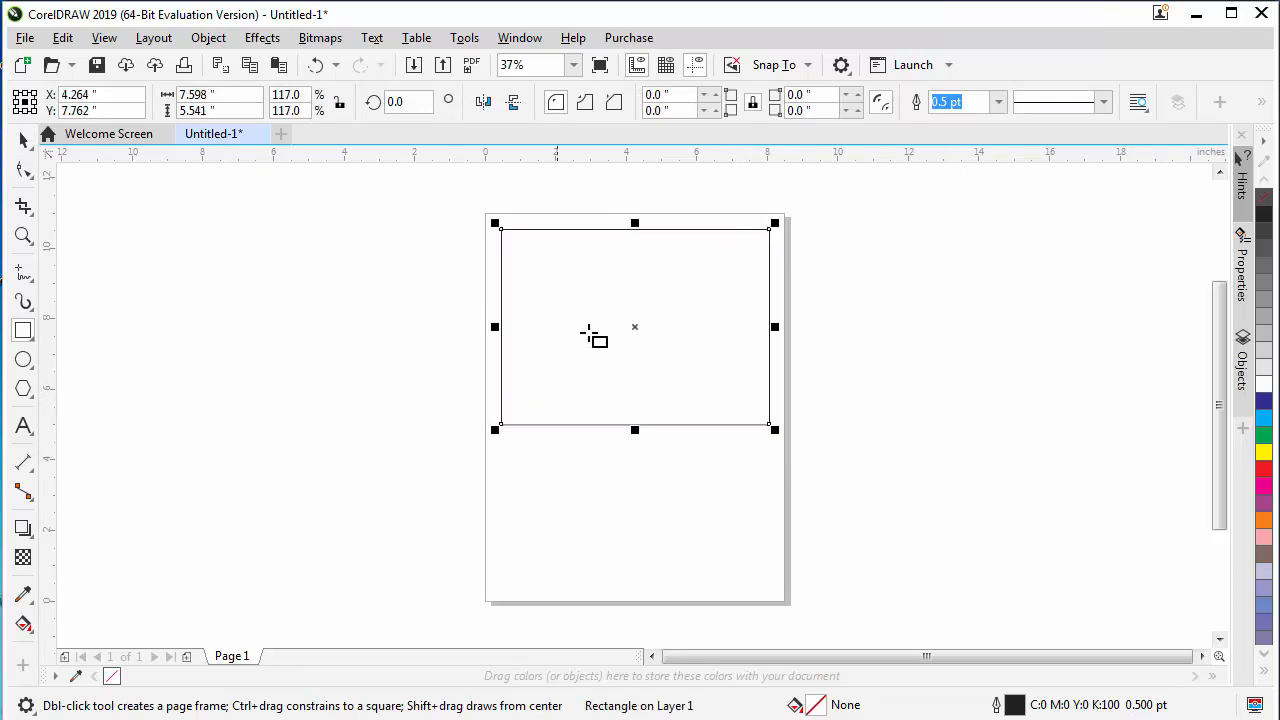
Fill the rectangle with green and deselect it
click(24, 142)
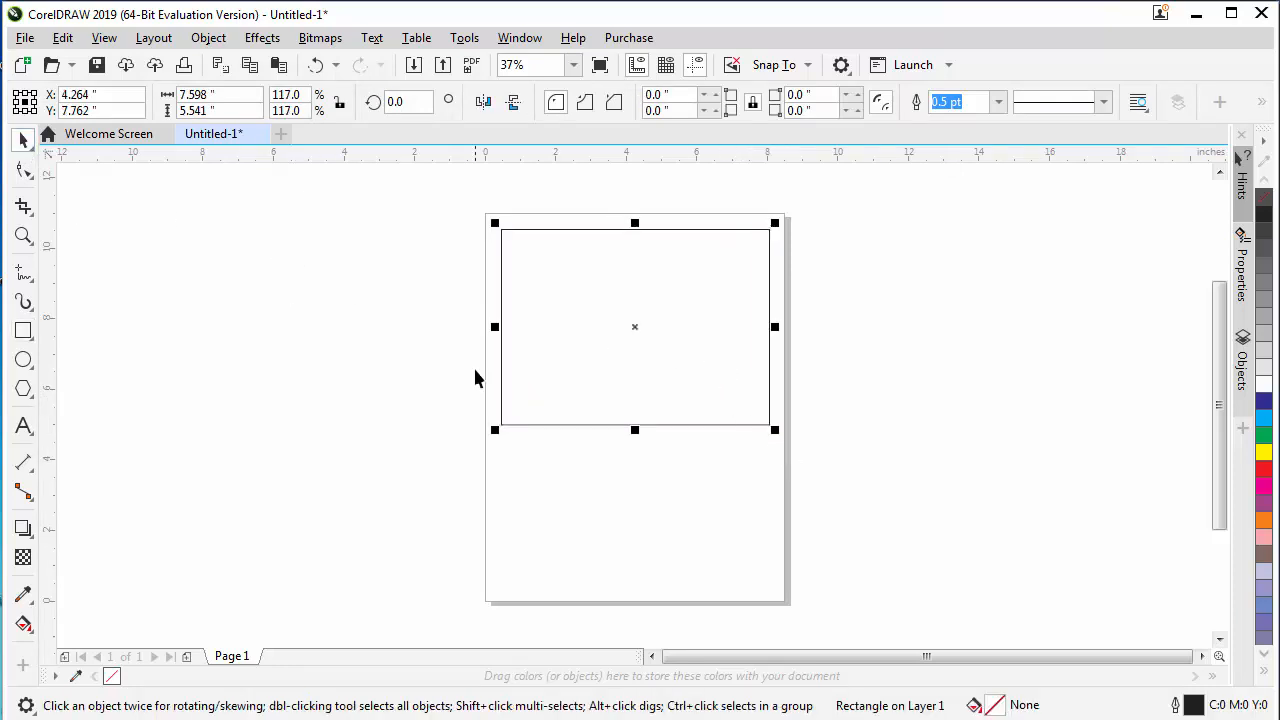
drag(1264, 434, 503, 312)
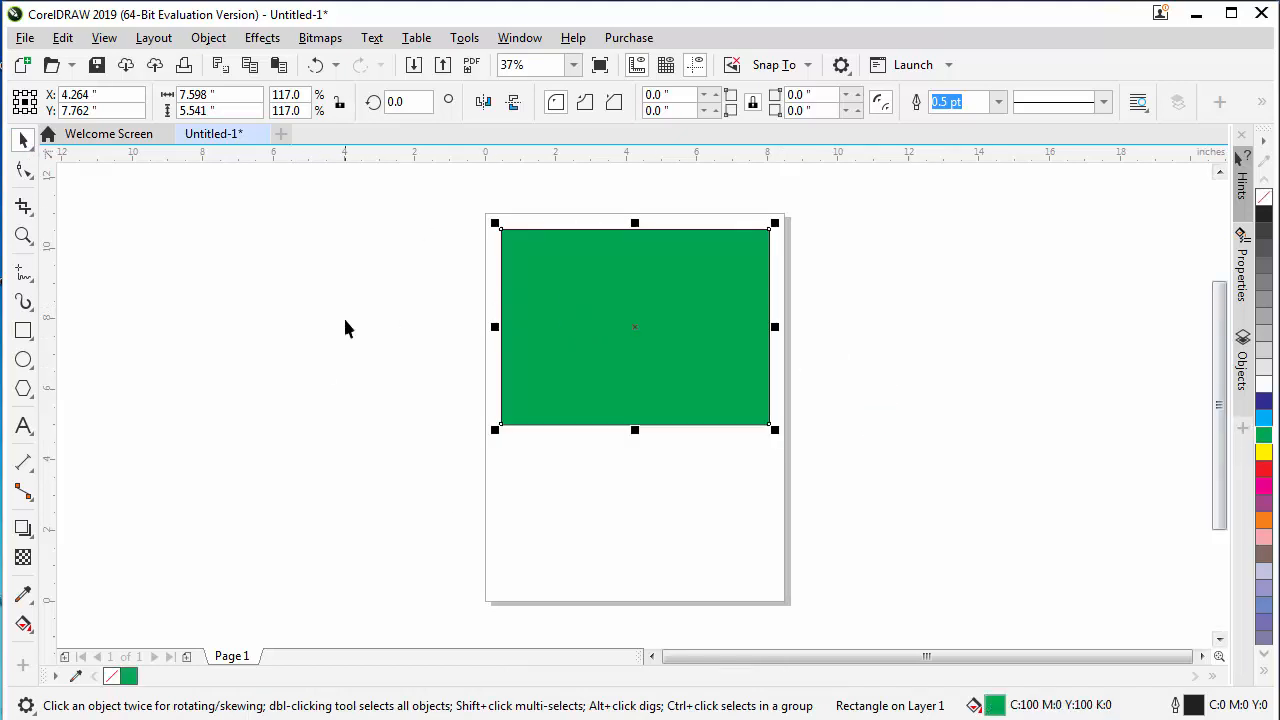
click(280, 296)
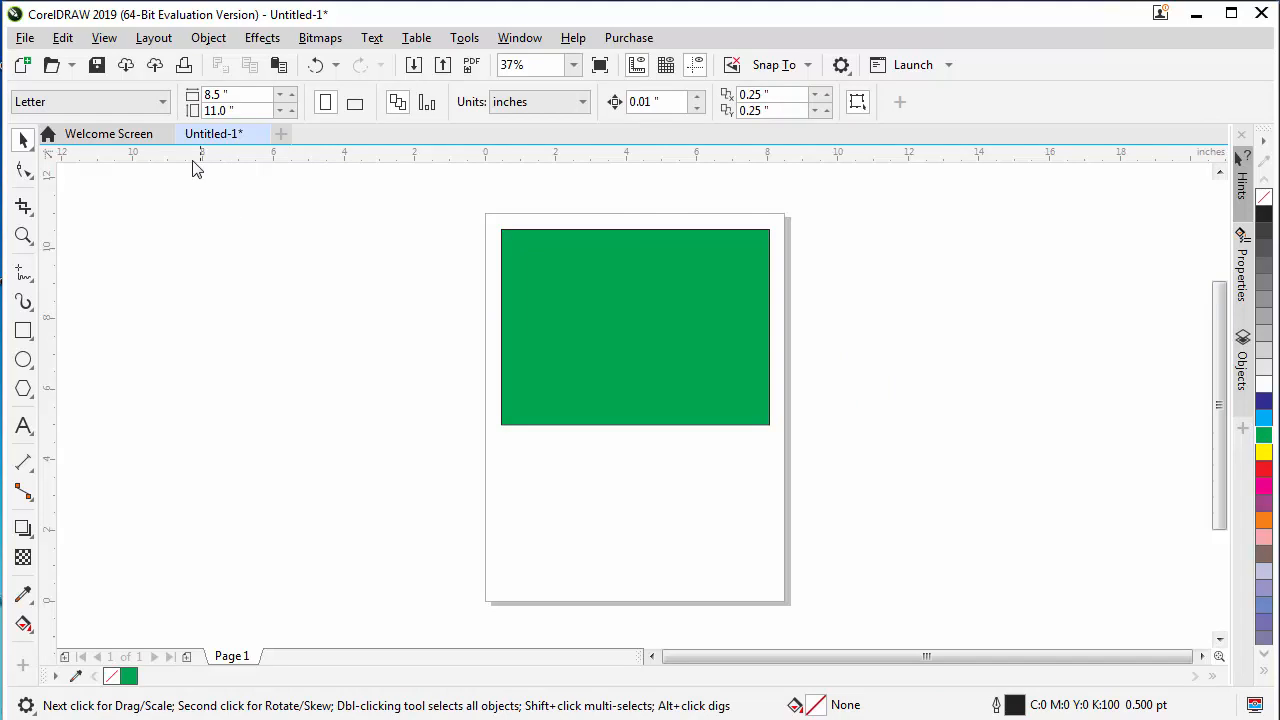
Save the drawing to the Desktop as class-2 in CDR format
click(98, 72)
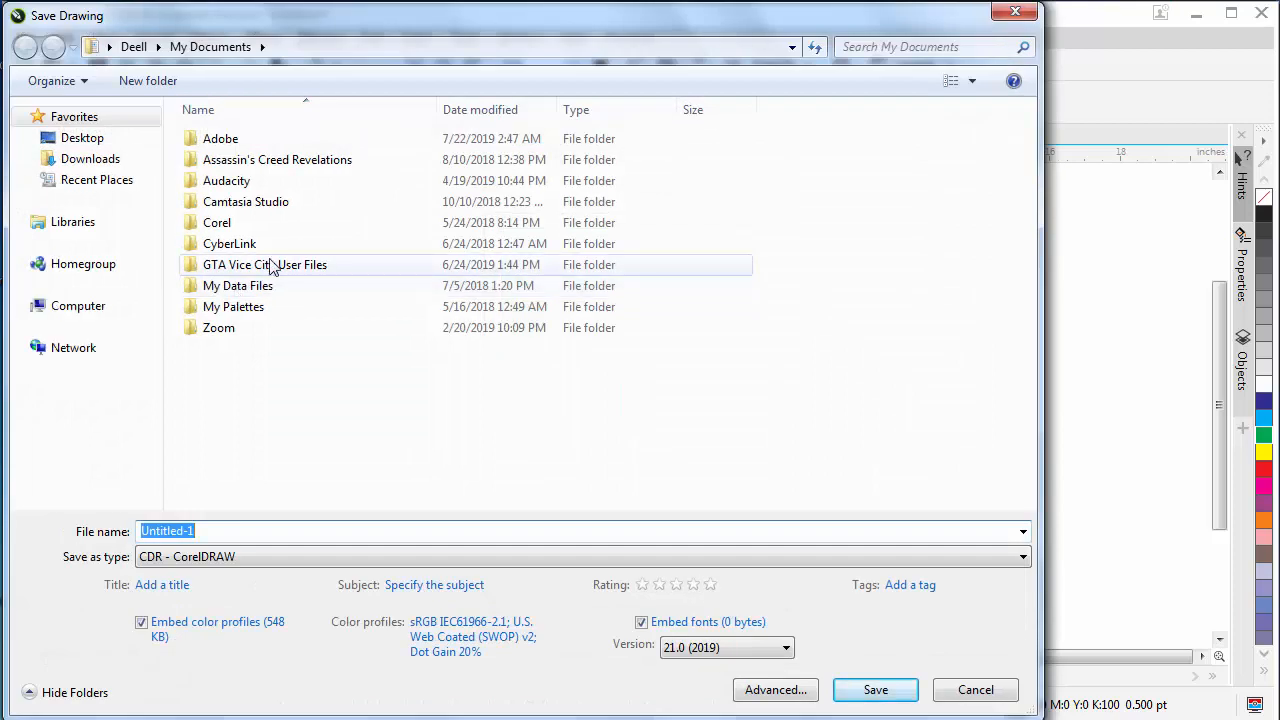
text(cla)
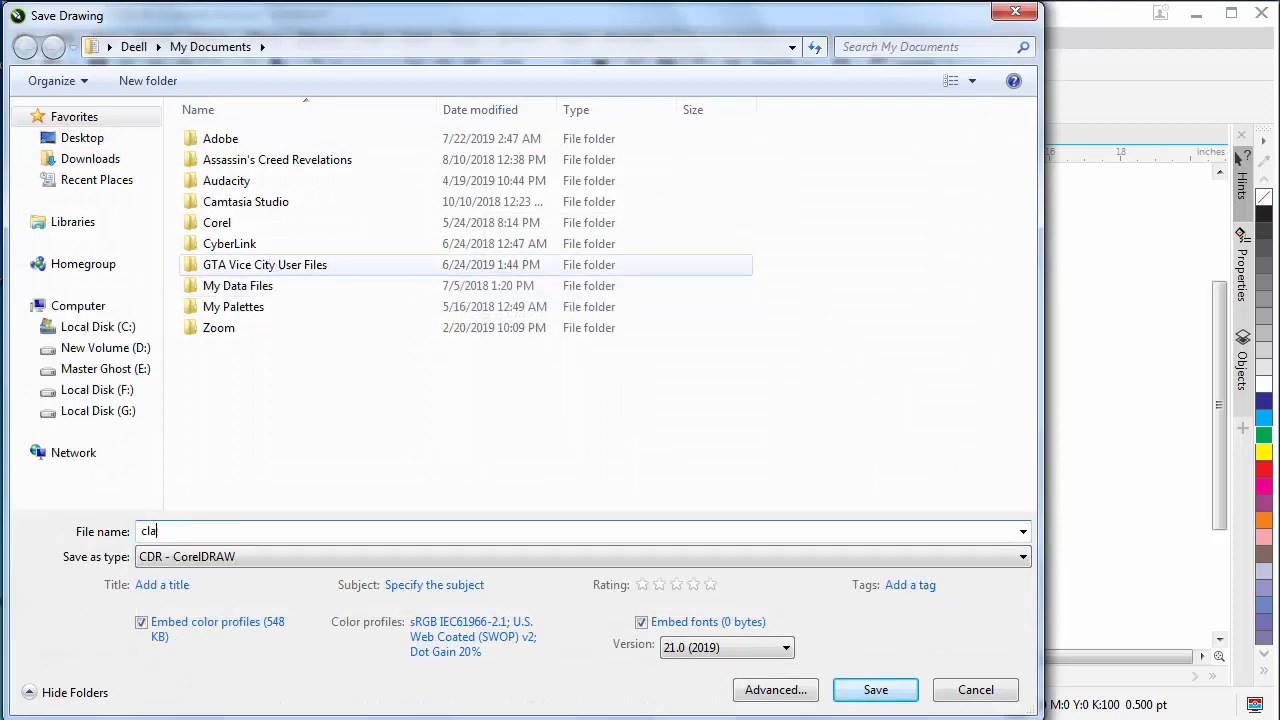
text(ss-2)
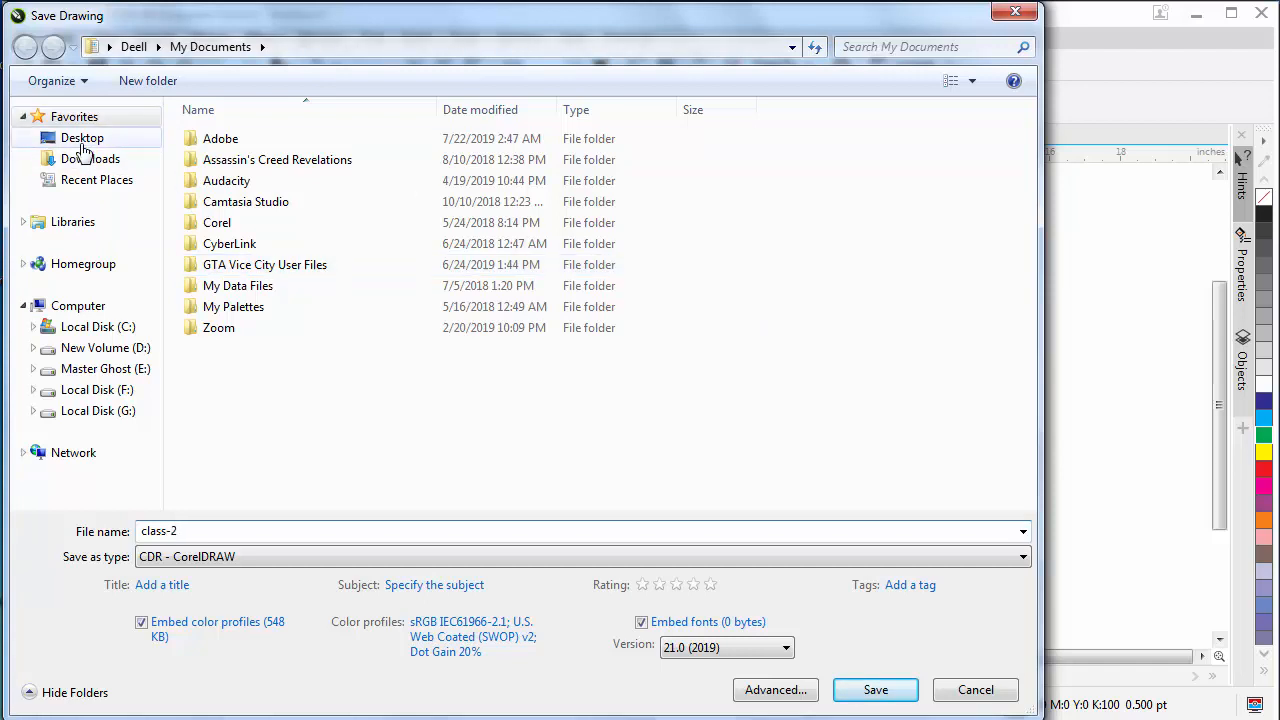
click(83, 145)
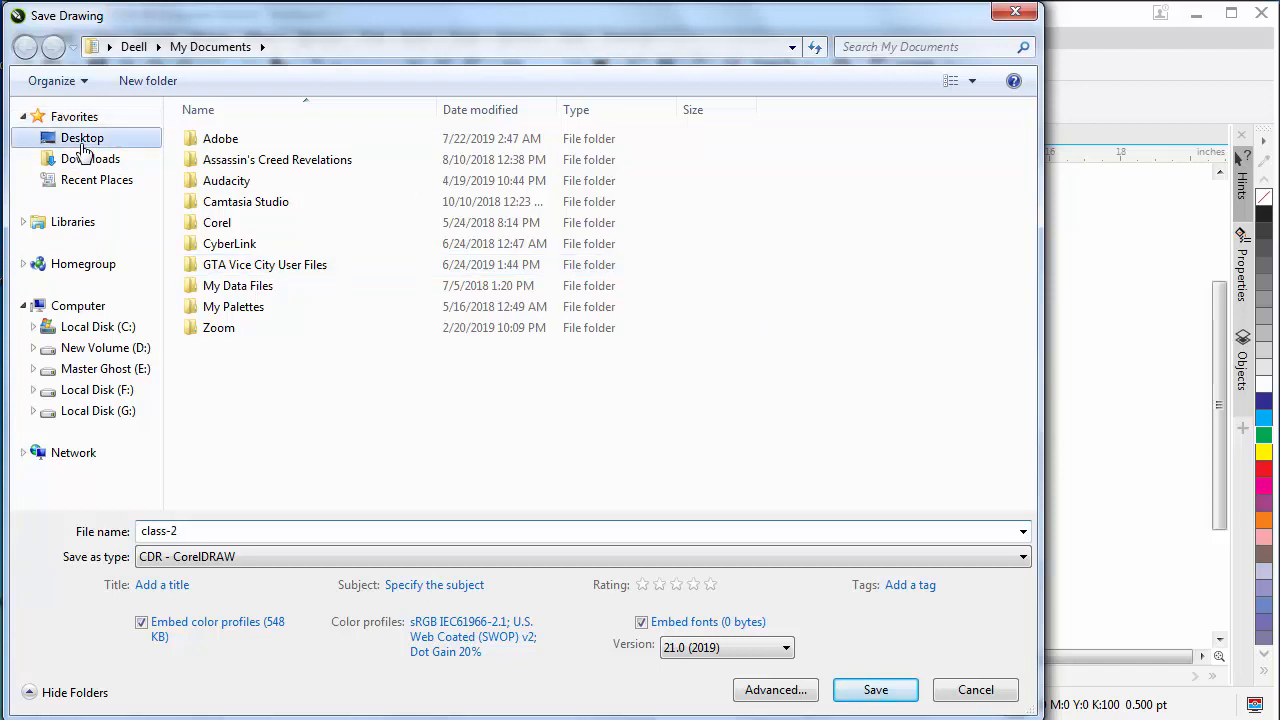
click(875, 691)
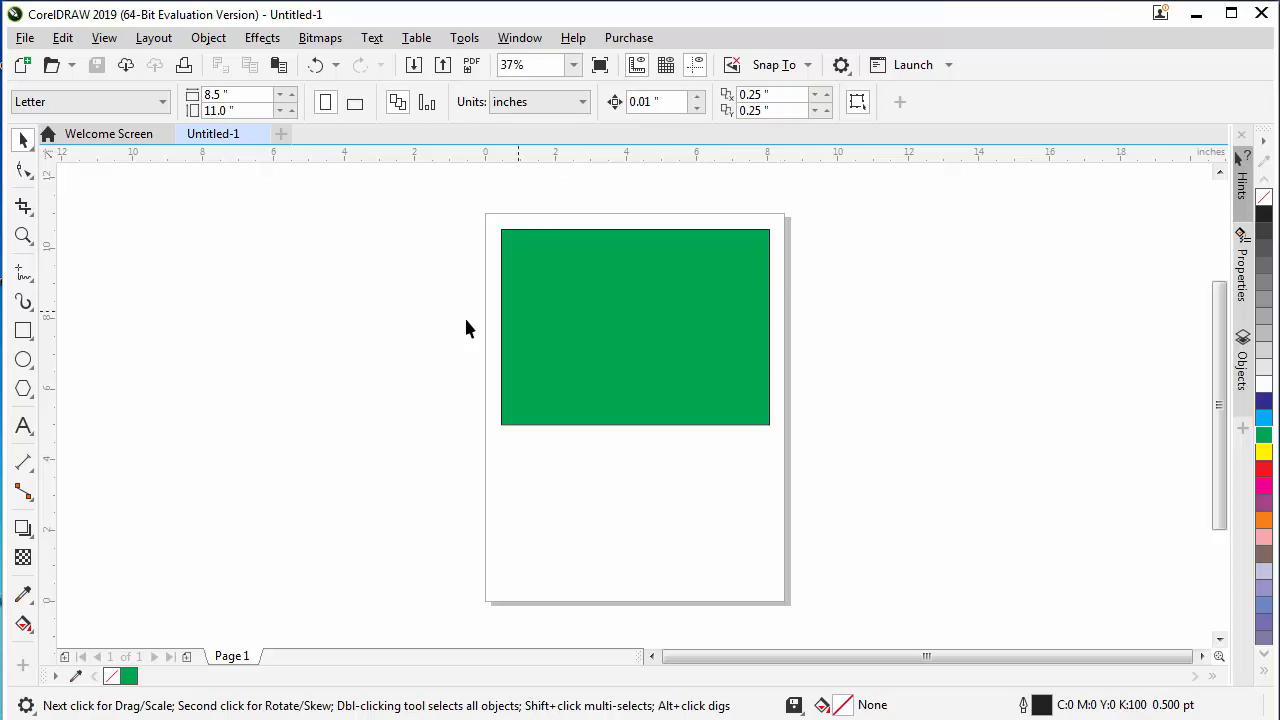
key(ctrl+s)
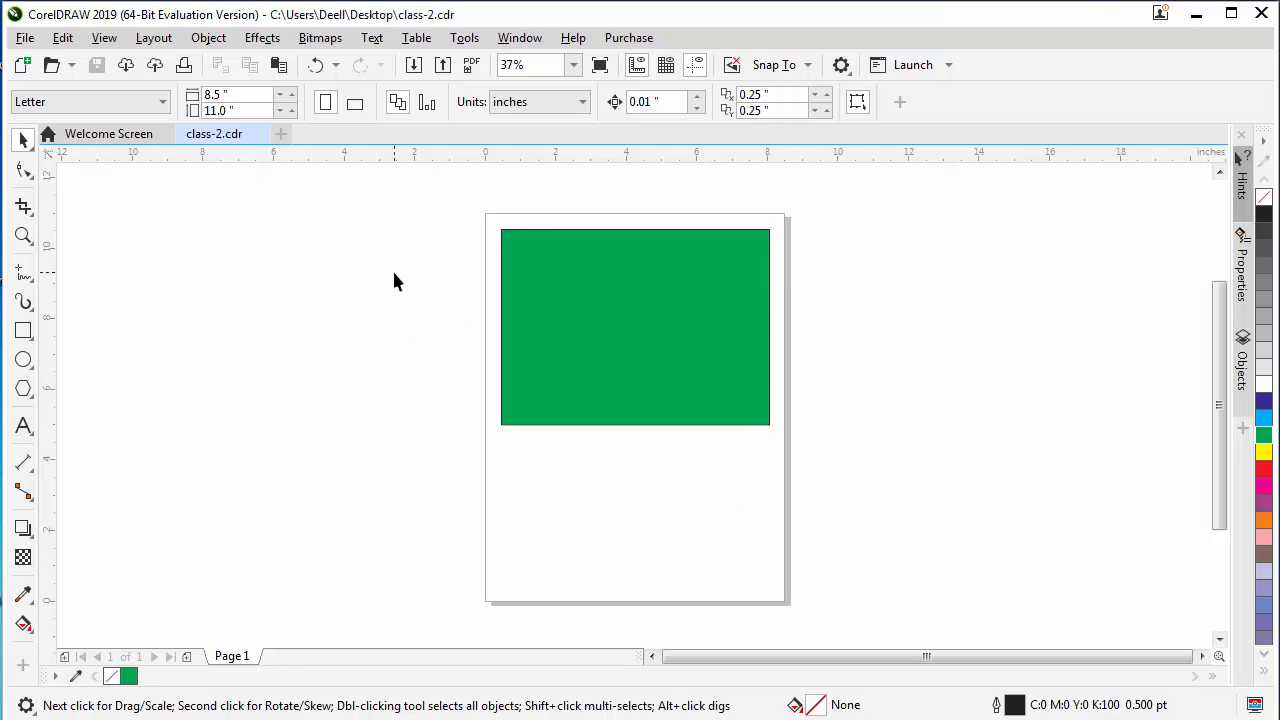
Draw a blue-filled rectangle about 1.7 by 2.1 inches in the green rectangle's upper-left area and save the file
click(23, 330)
drag(554, 260, 616, 334)
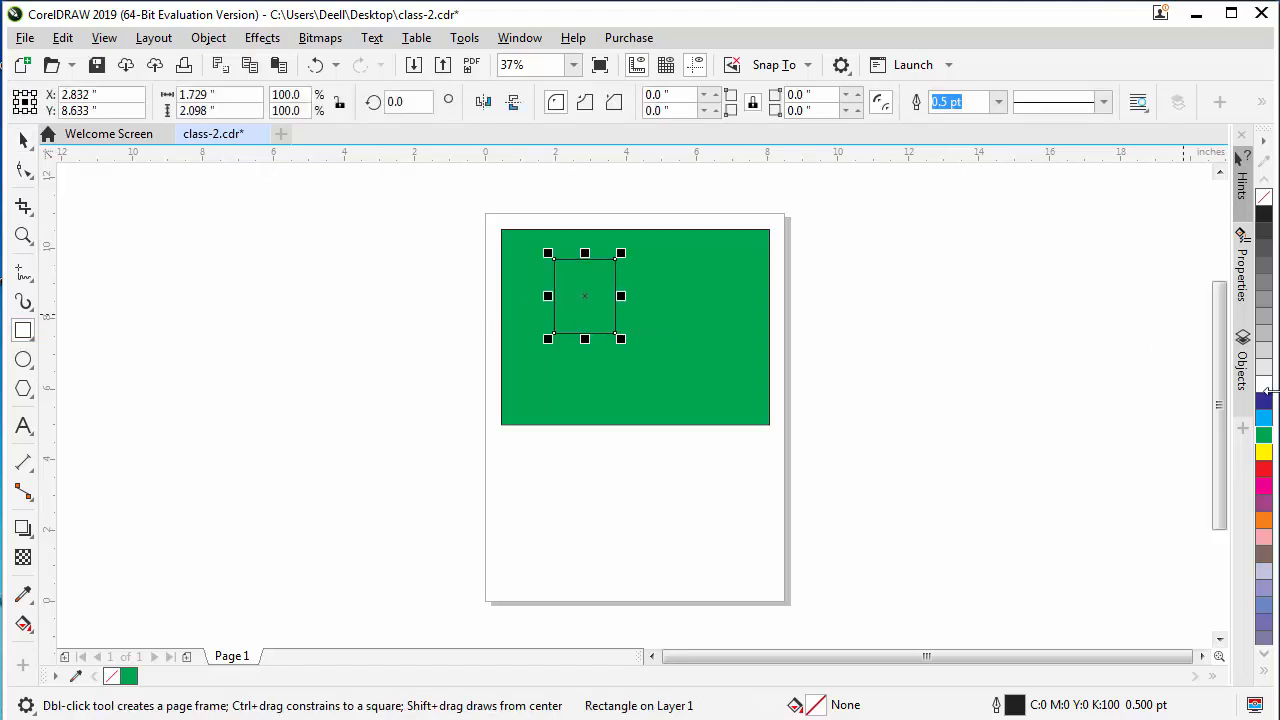
click(1264, 401)
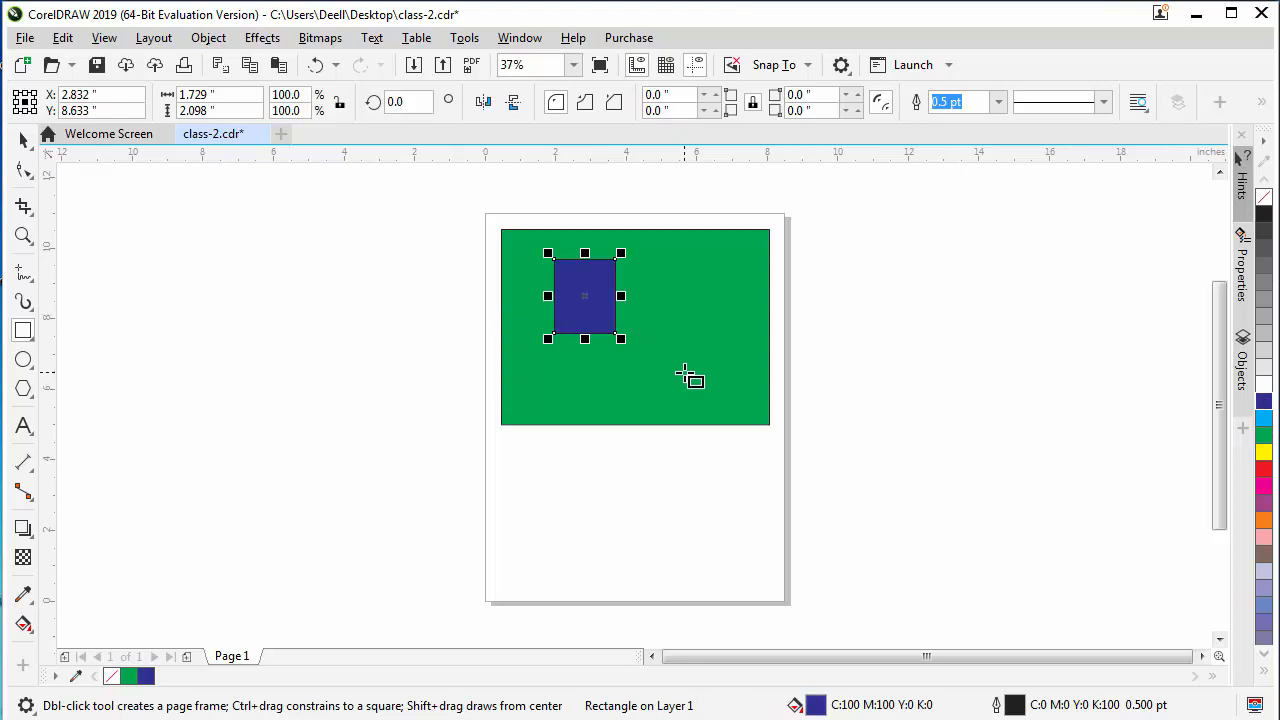
key(ctrl+s)
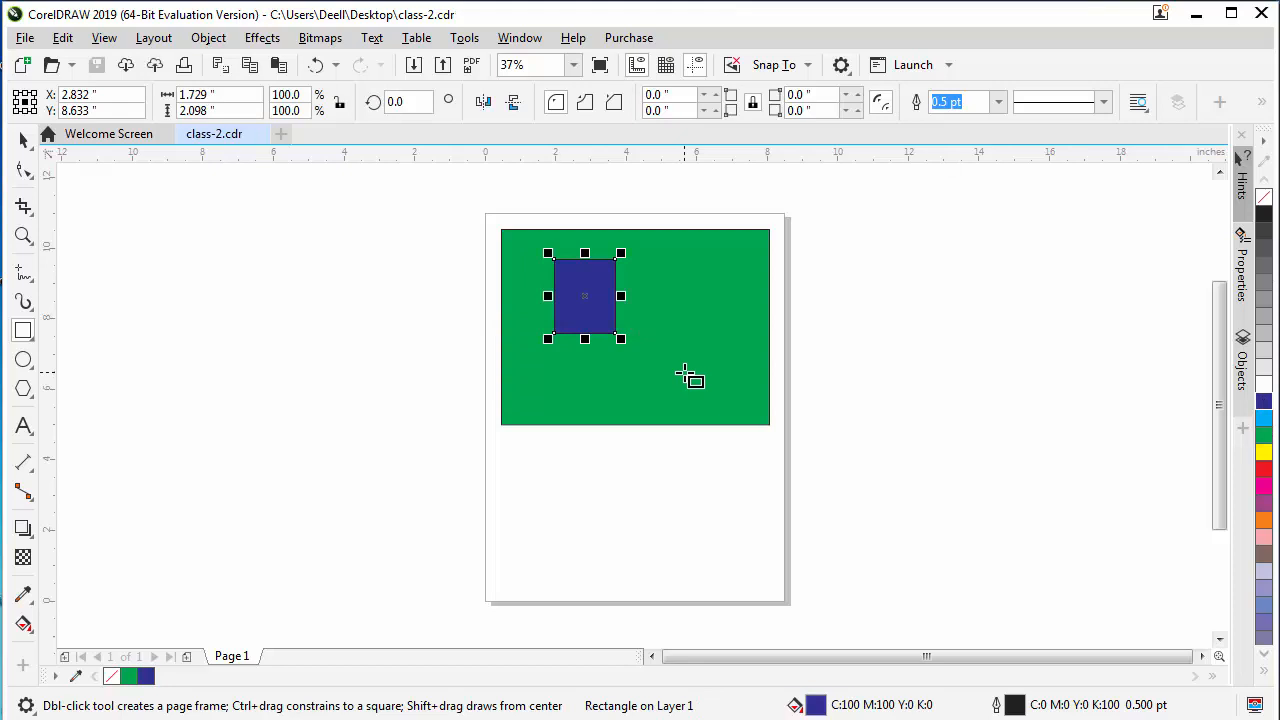
Select both rectangles together with the Pick tool and clear the selection
click(24, 142)
drag(454, 199, 882, 492)
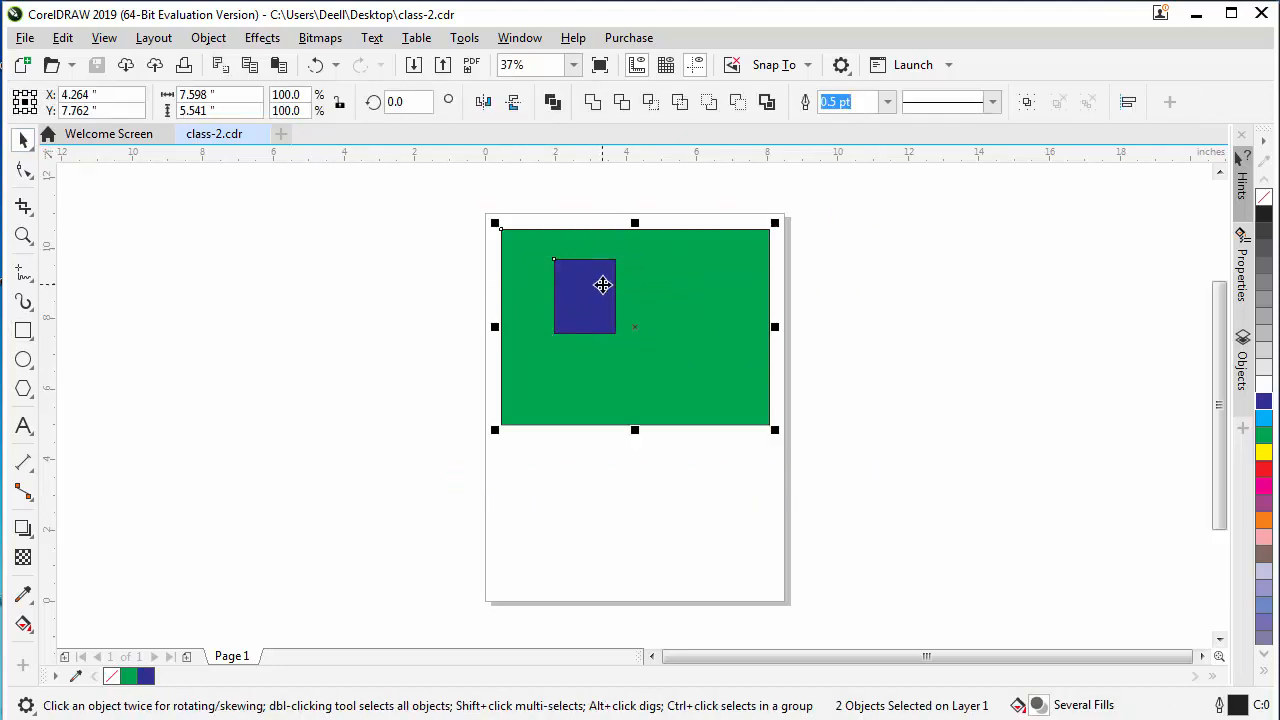
scroll(603, 285, up, 1)
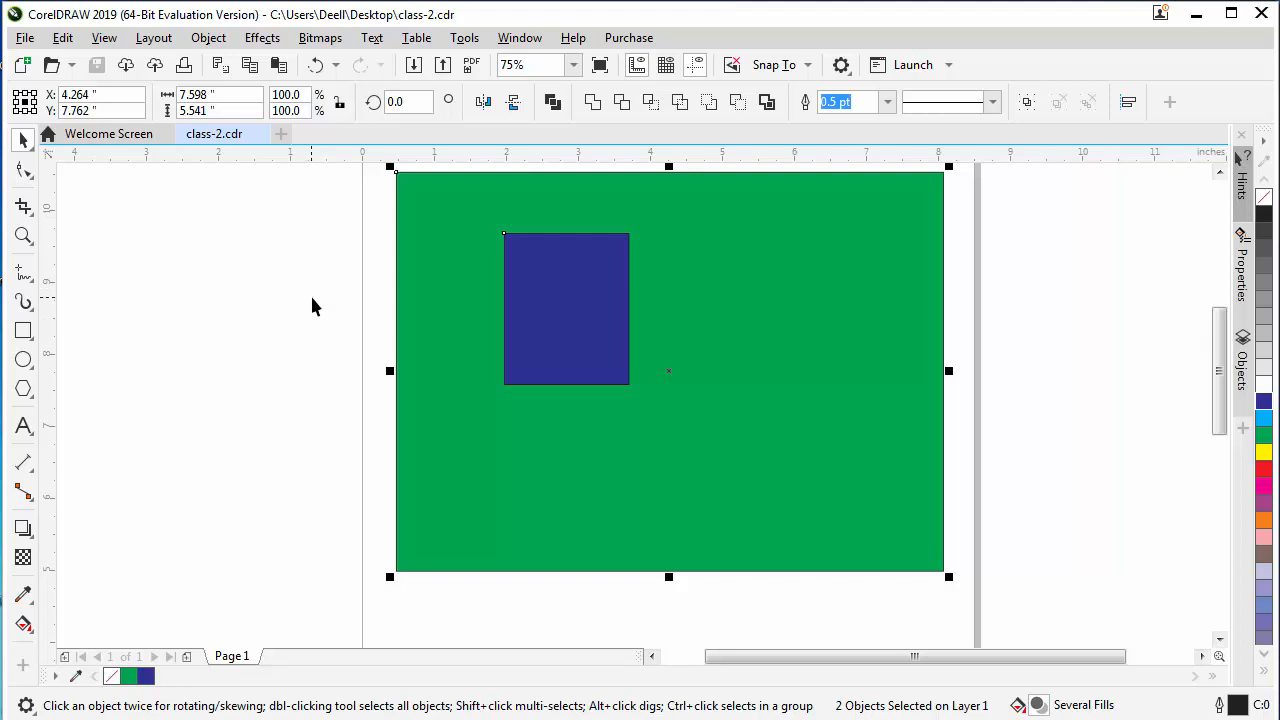
click(191, 334)
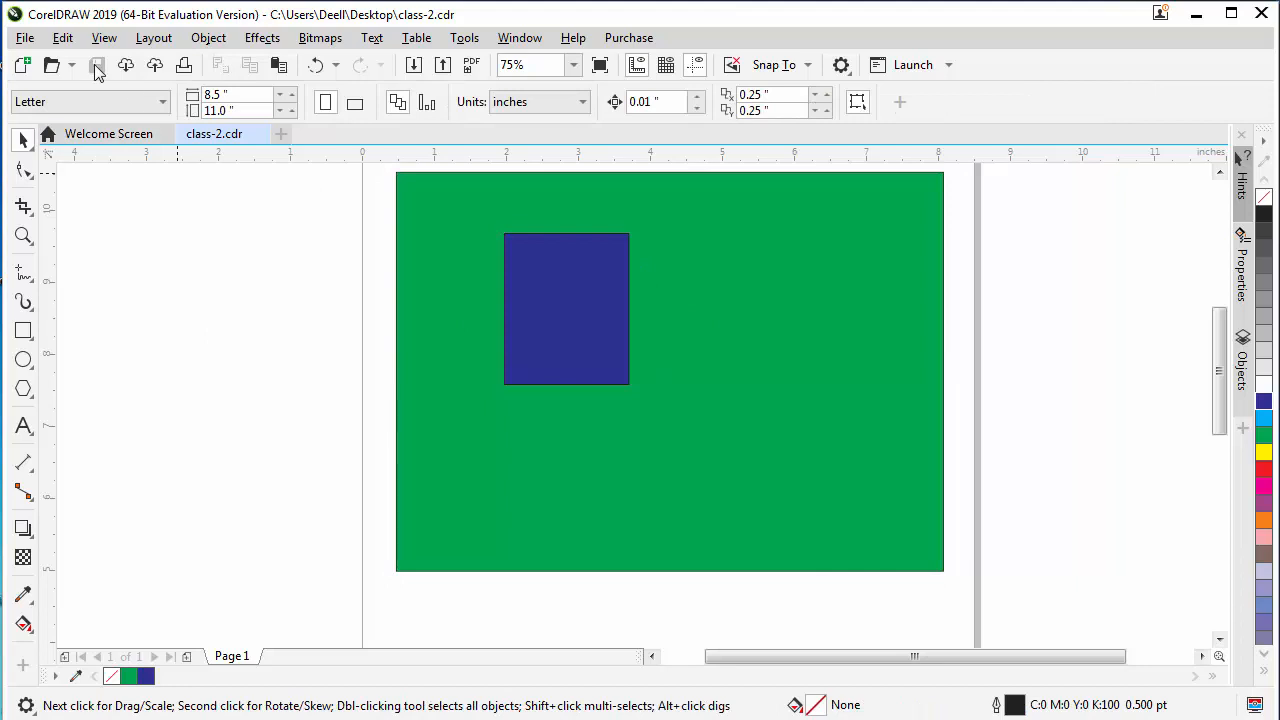
Check whether saving is available before and after moving the blue rectangle to the green rectangle's lower-right area
click(25, 40)
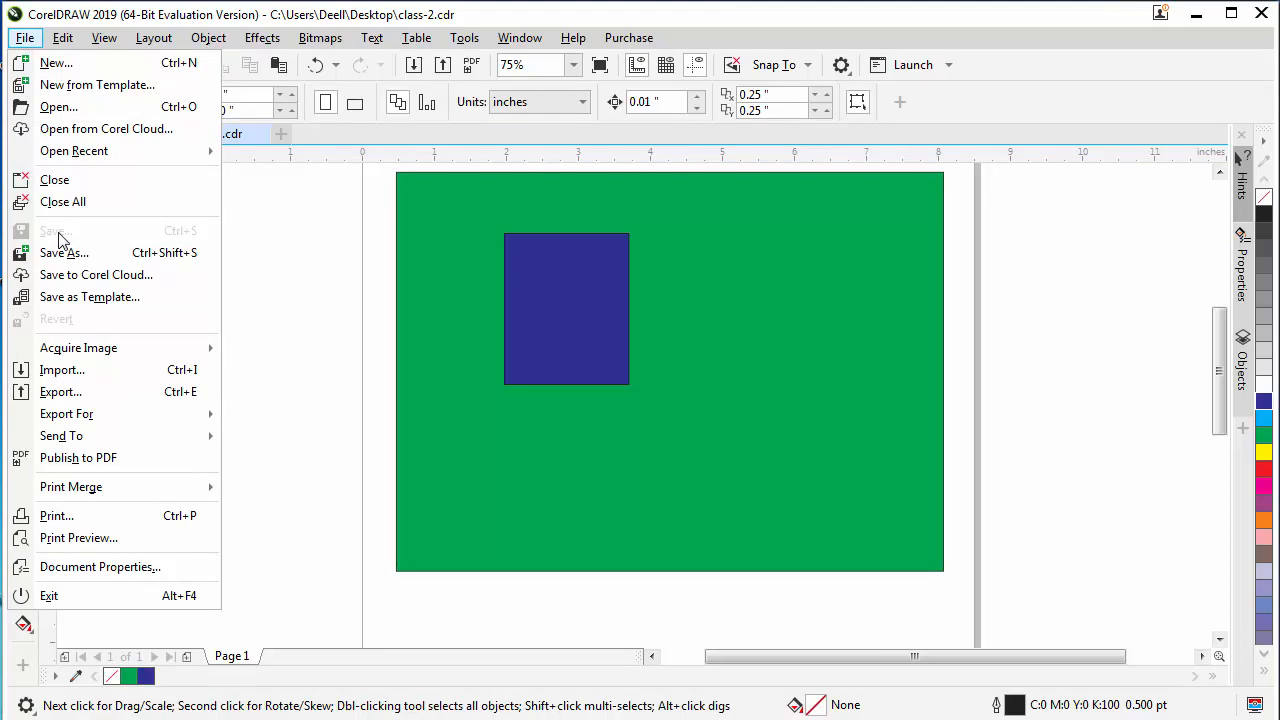
click(345, 285)
drag(581, 298, 830, 447)
click(25, 38)
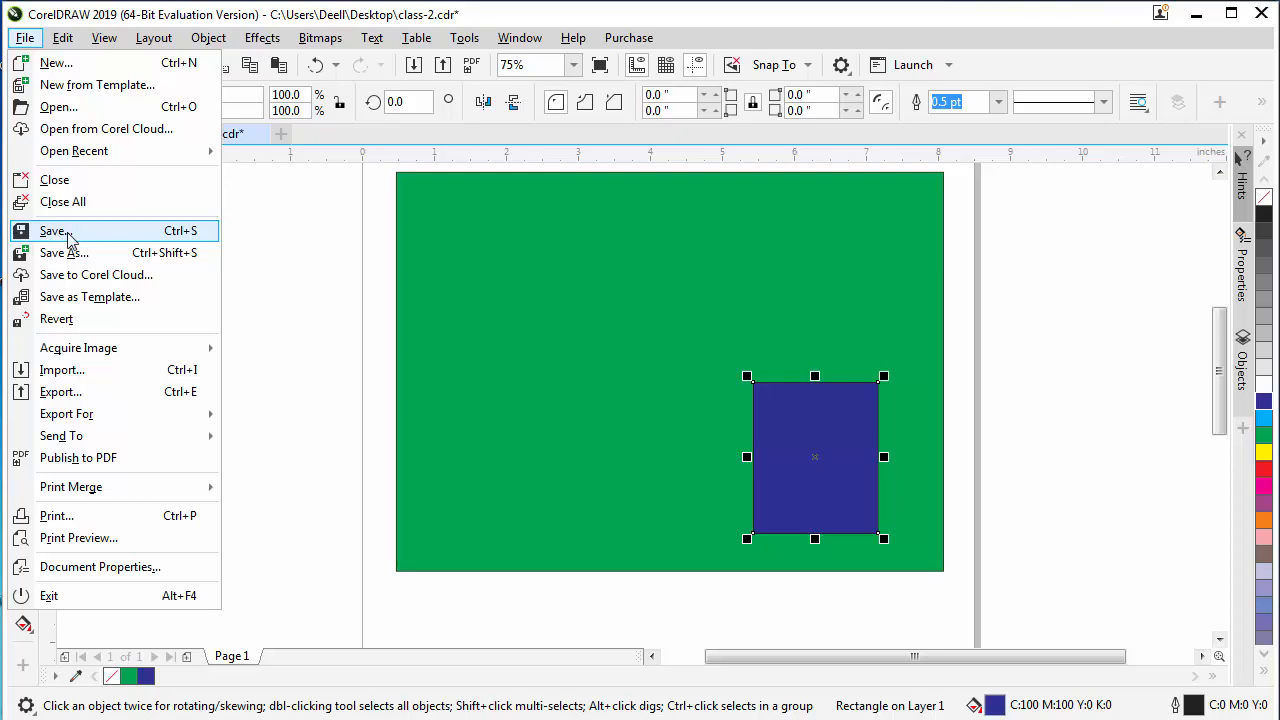
click(284, 254)
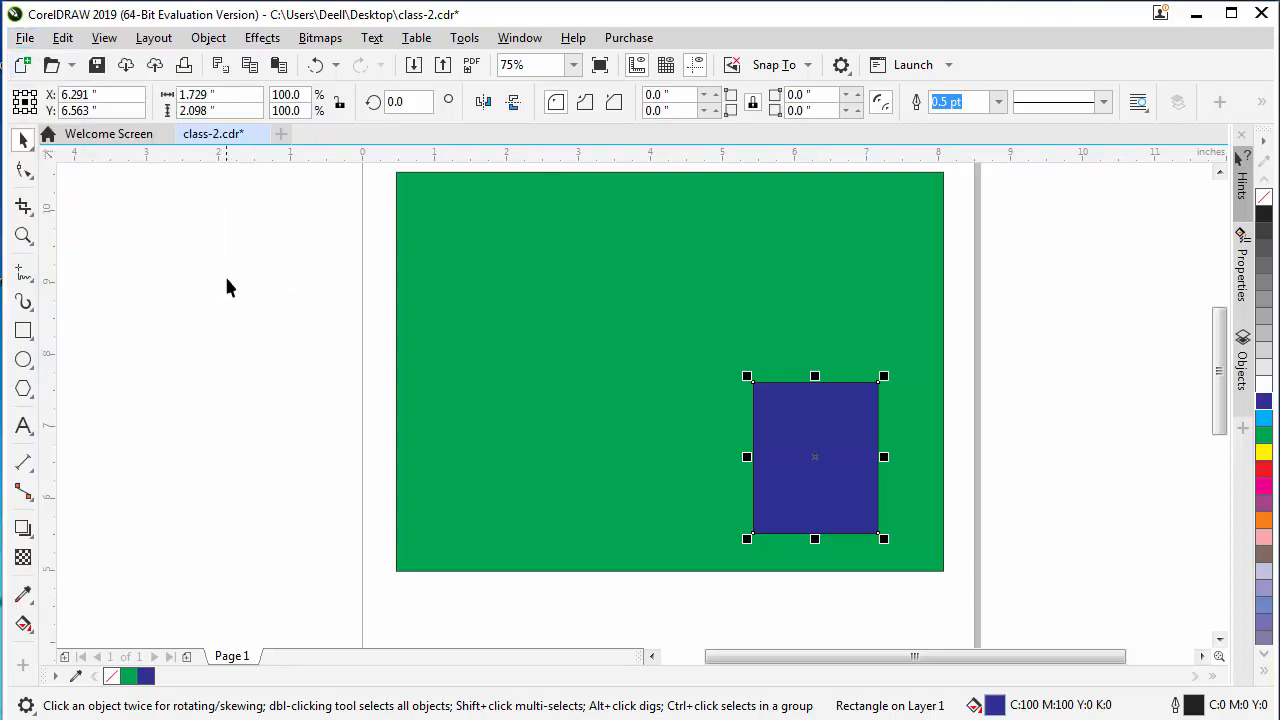
click(348, 374)
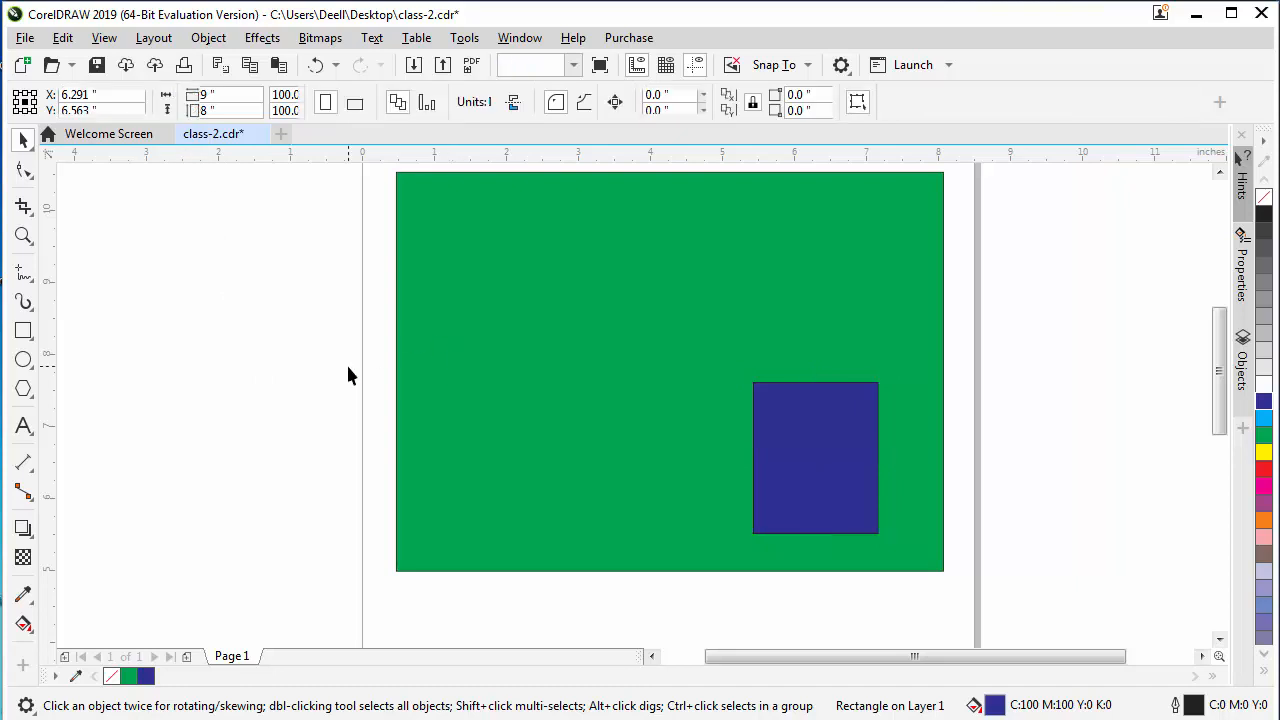
Create a second default Letter document and draw a rectangle about 4.8 by 4.8 inches on its page
click(281, 134)
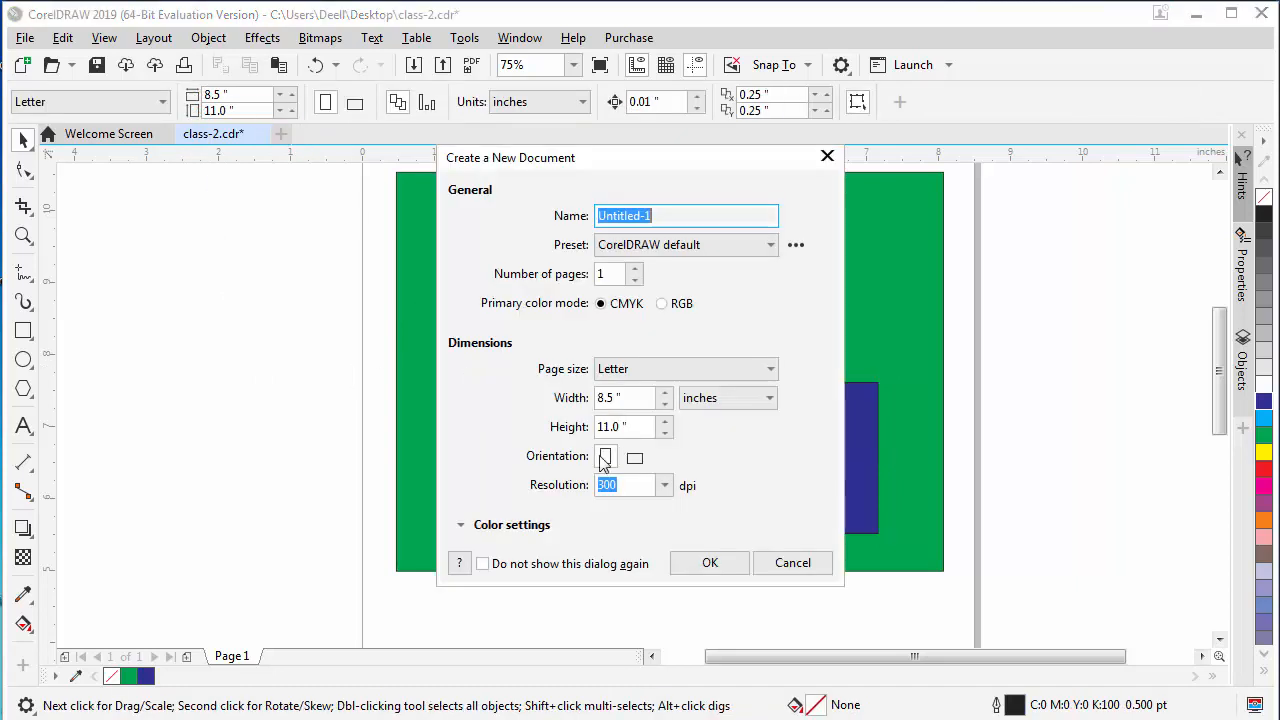
click(700, 563)
click(23, 330)
drag(508, 294, 680, 465)
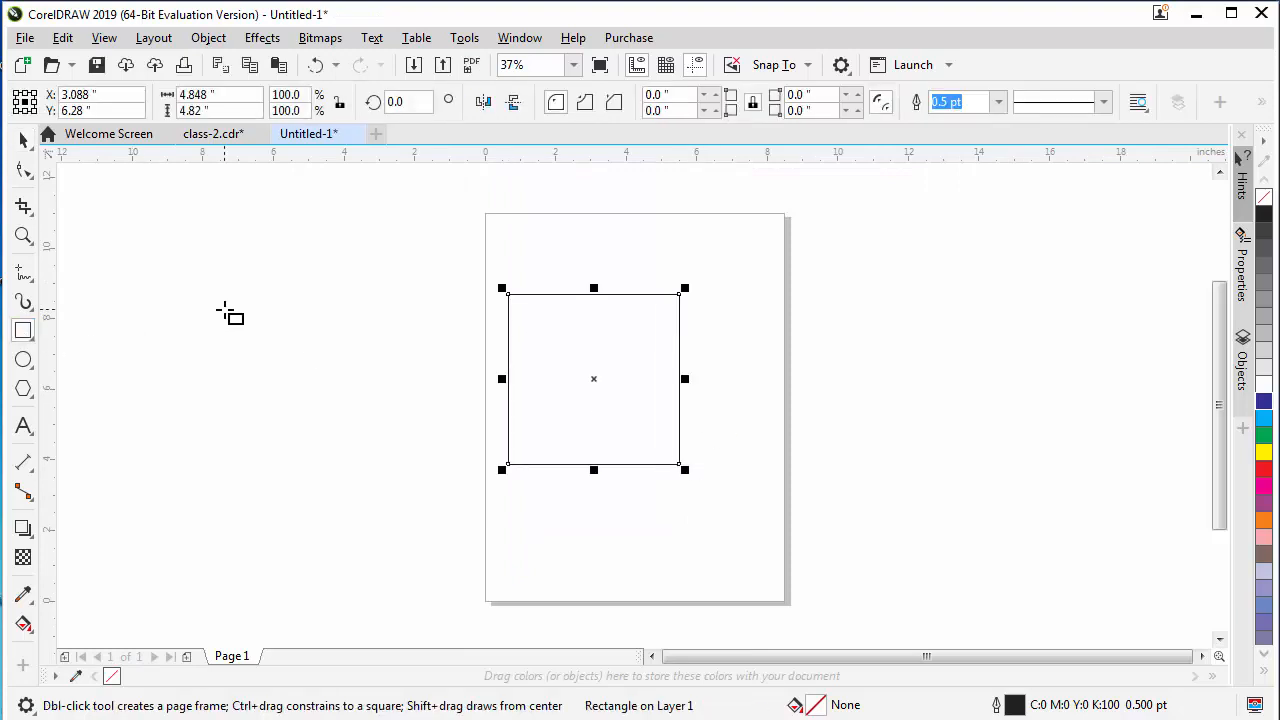
Start saving the untitled drawing, cancel the save dialog, and close the document without saving
key(ctrl+s)
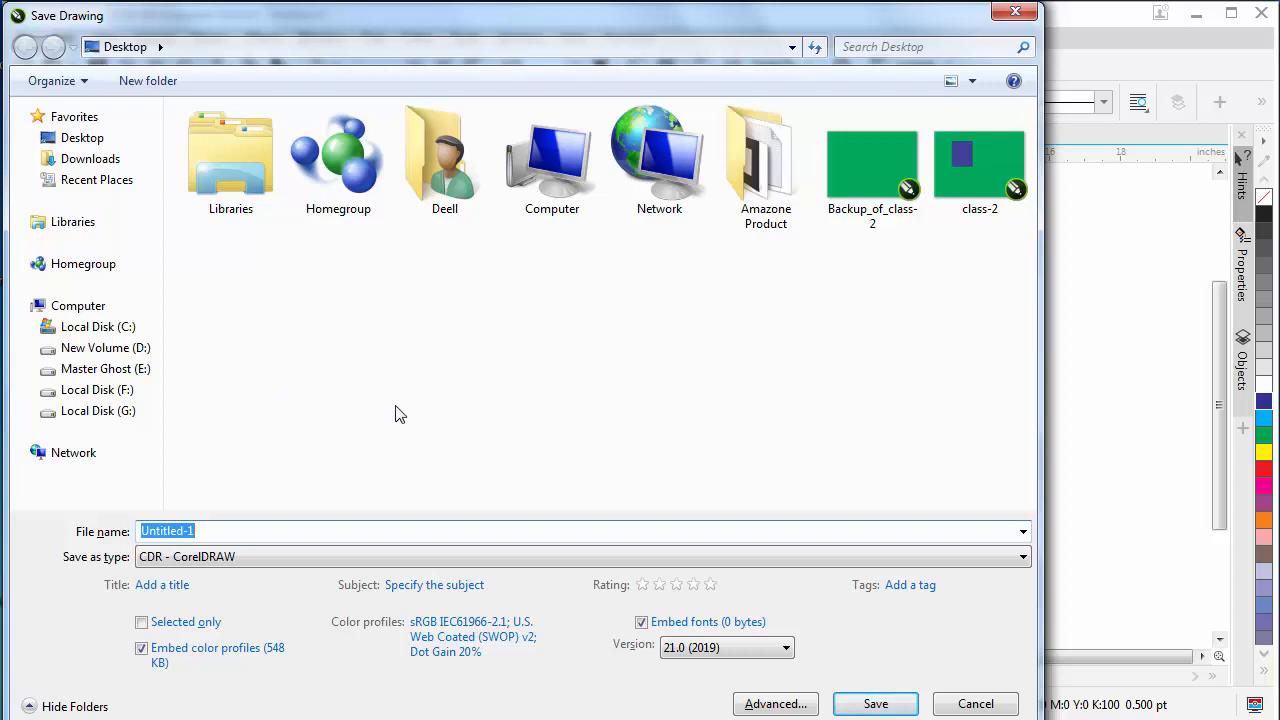
click(302, 527)
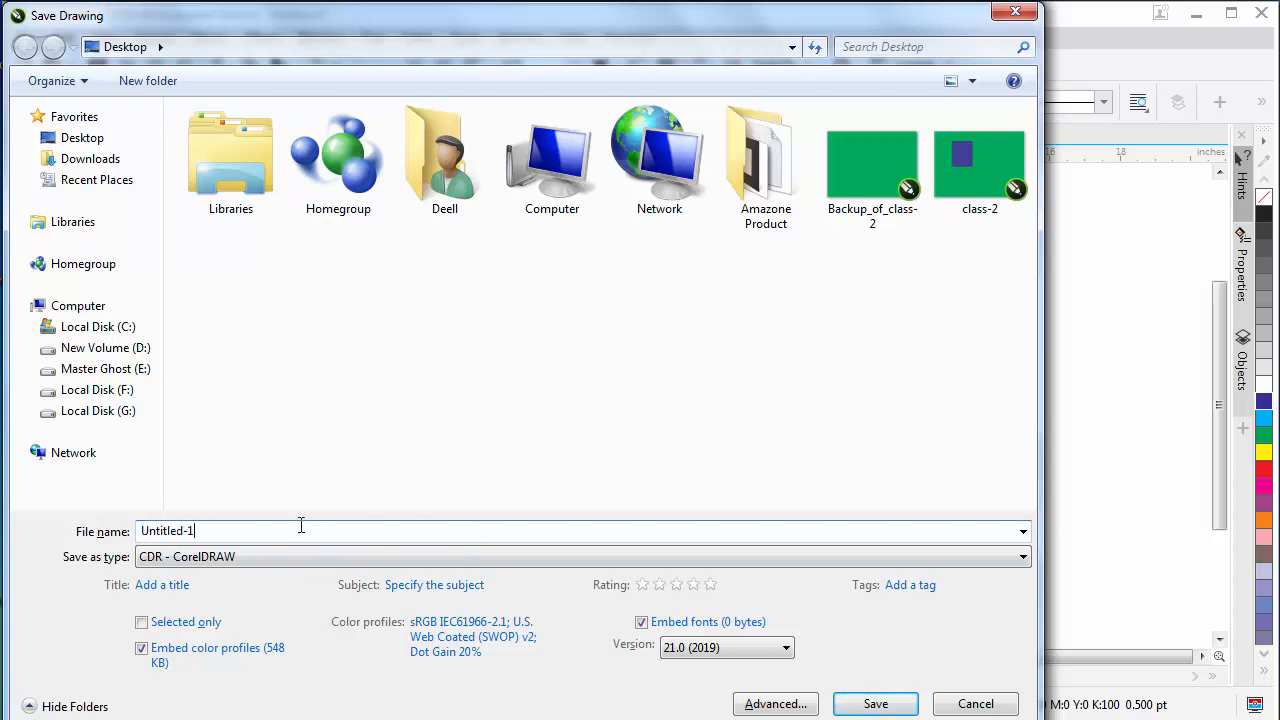
drag(302, 527, 114, 533)
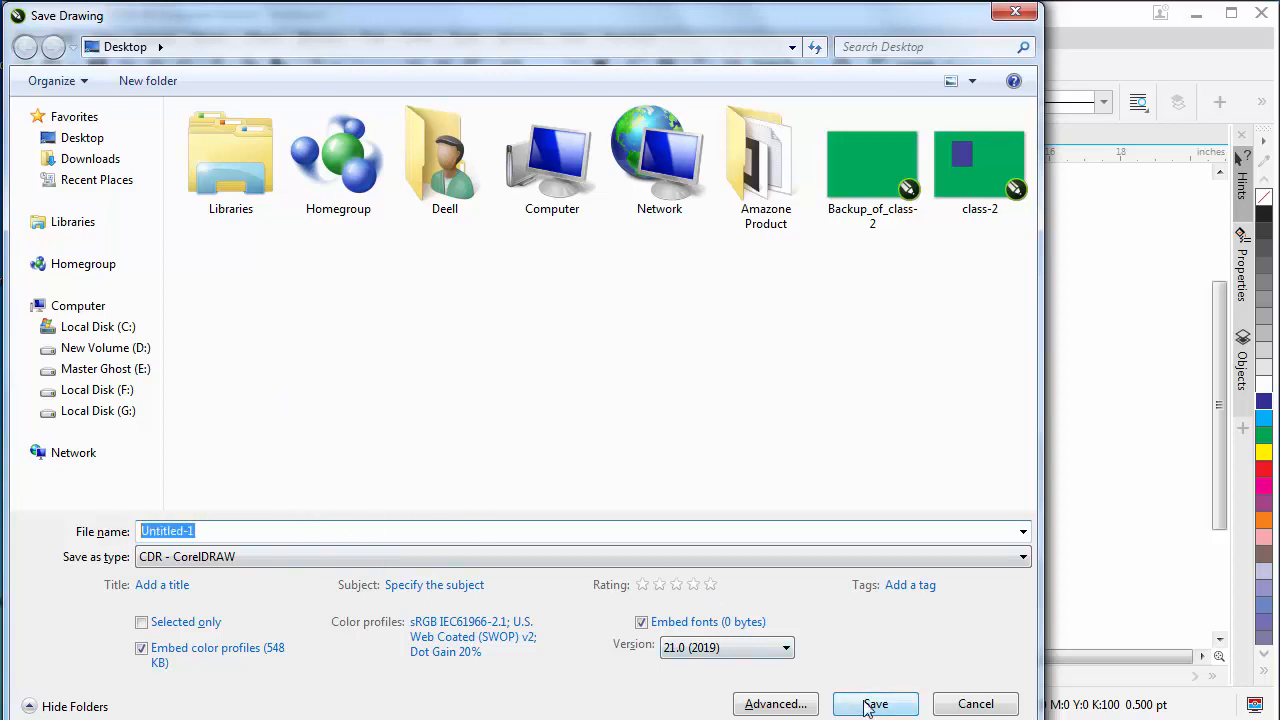
click(1016, 14)
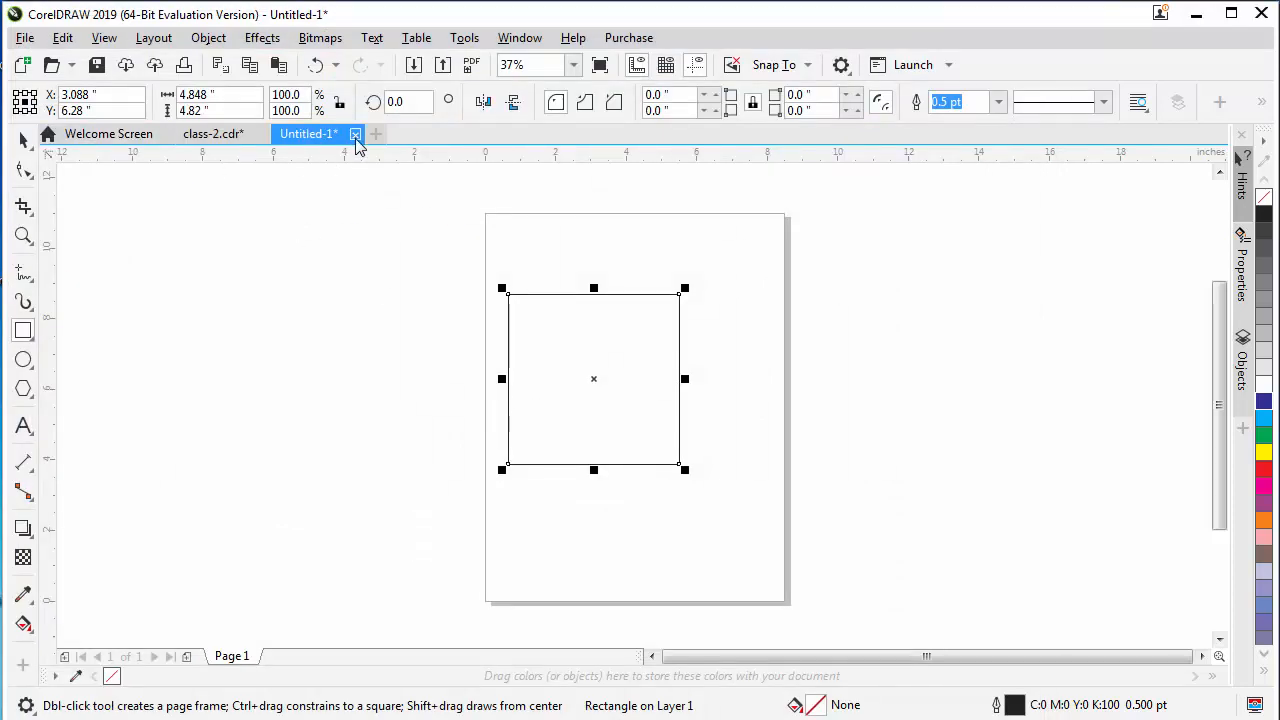
click(355, 135)
click(620, 426)
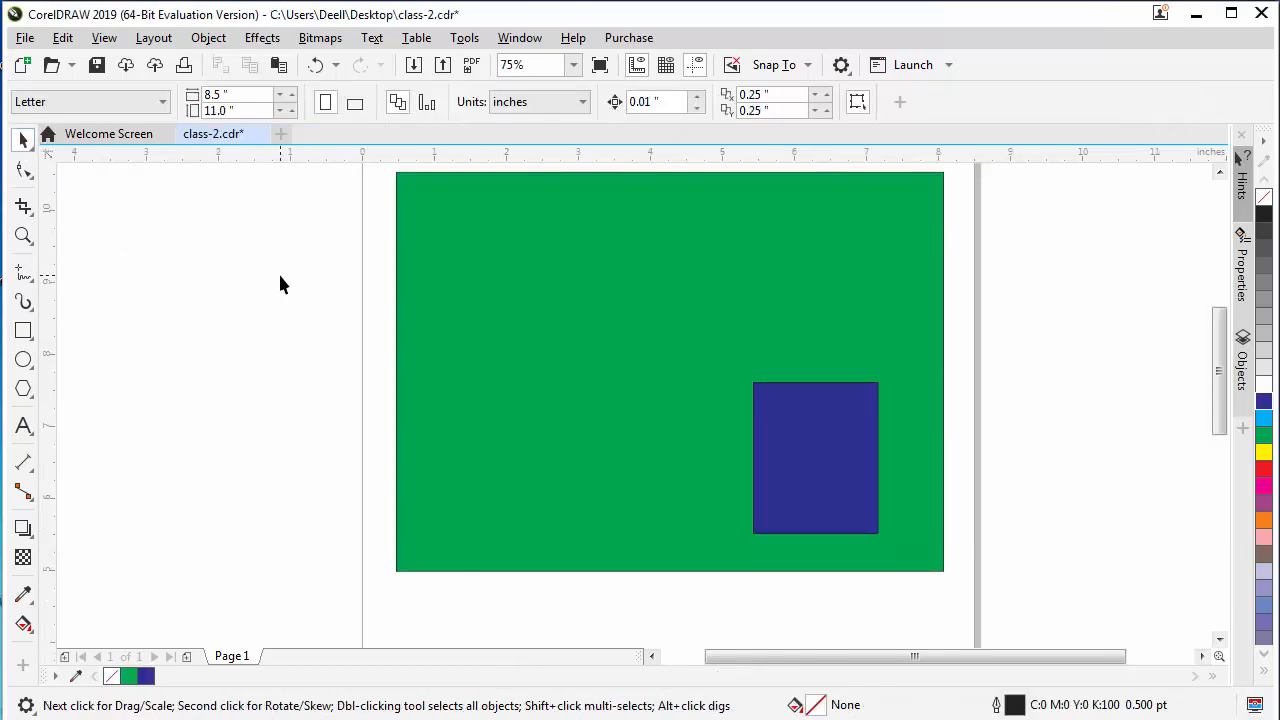
Select all objects in class-2.cdr and delete them
click(638, 309)
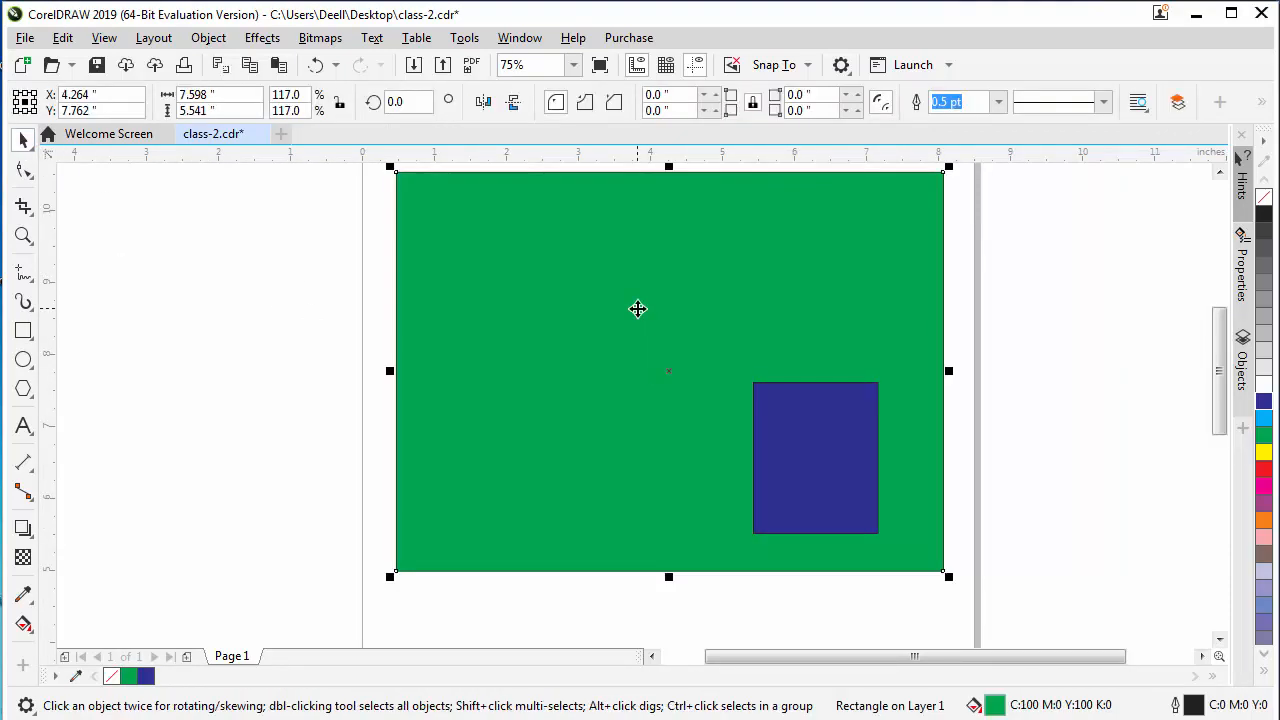
key(ctrl+a)
key(Delete)
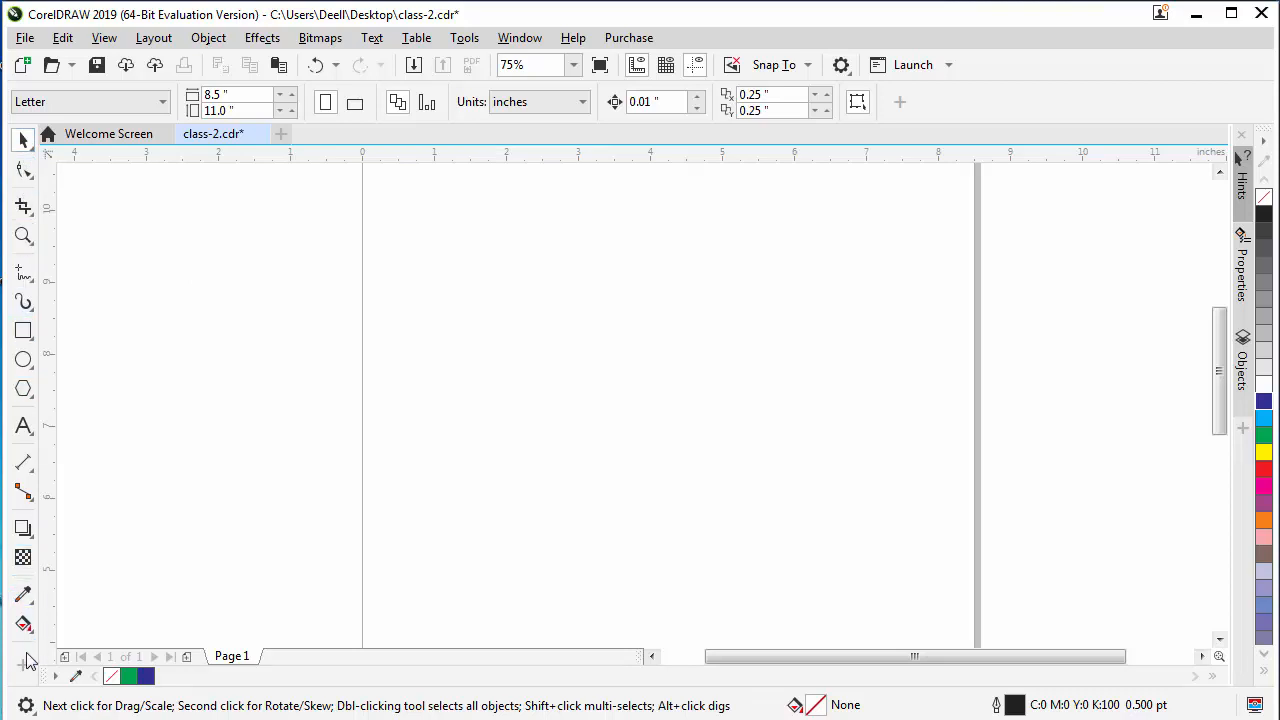
Examine the tools grouped in the toolbox, from the Pick, Shape, Crop and curve groups down to the eyedropper and fill tools
click(33, 156)
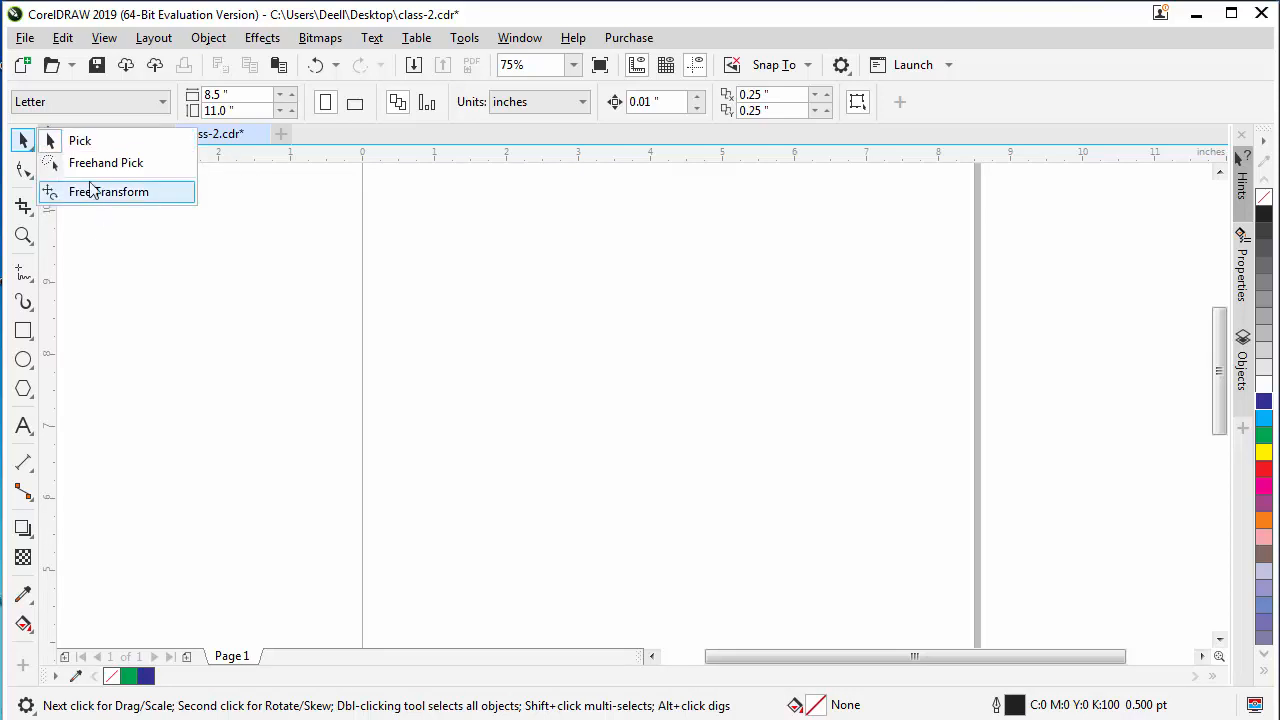
click(10, 185)
click(33, 179)
click(33, 179)
click(33, 179)
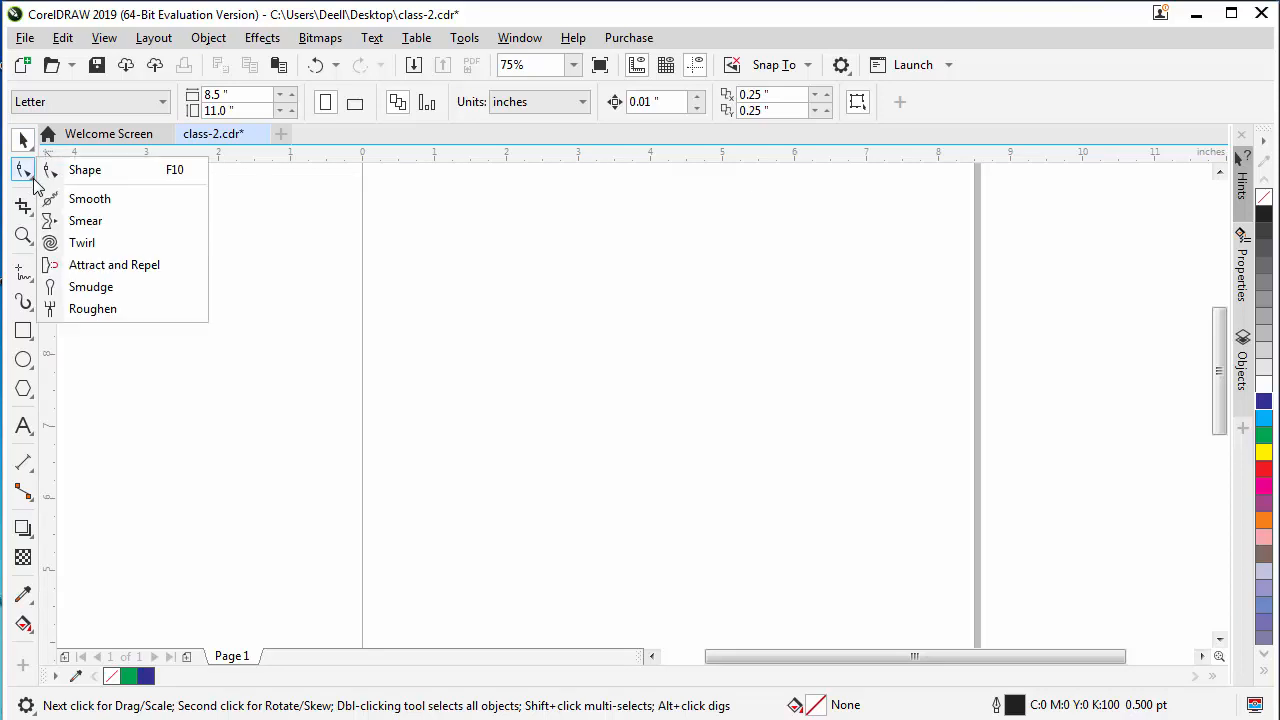
click(28, 214)
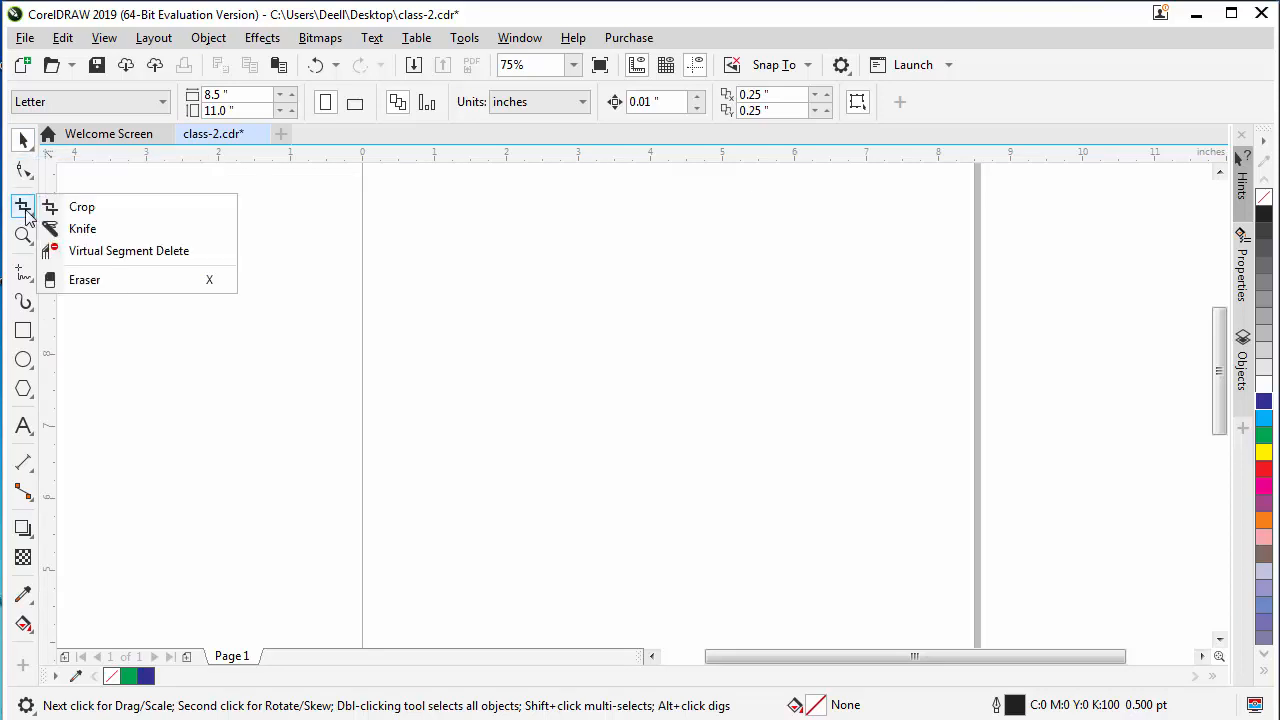
click(28, 240)
click(28, 270)
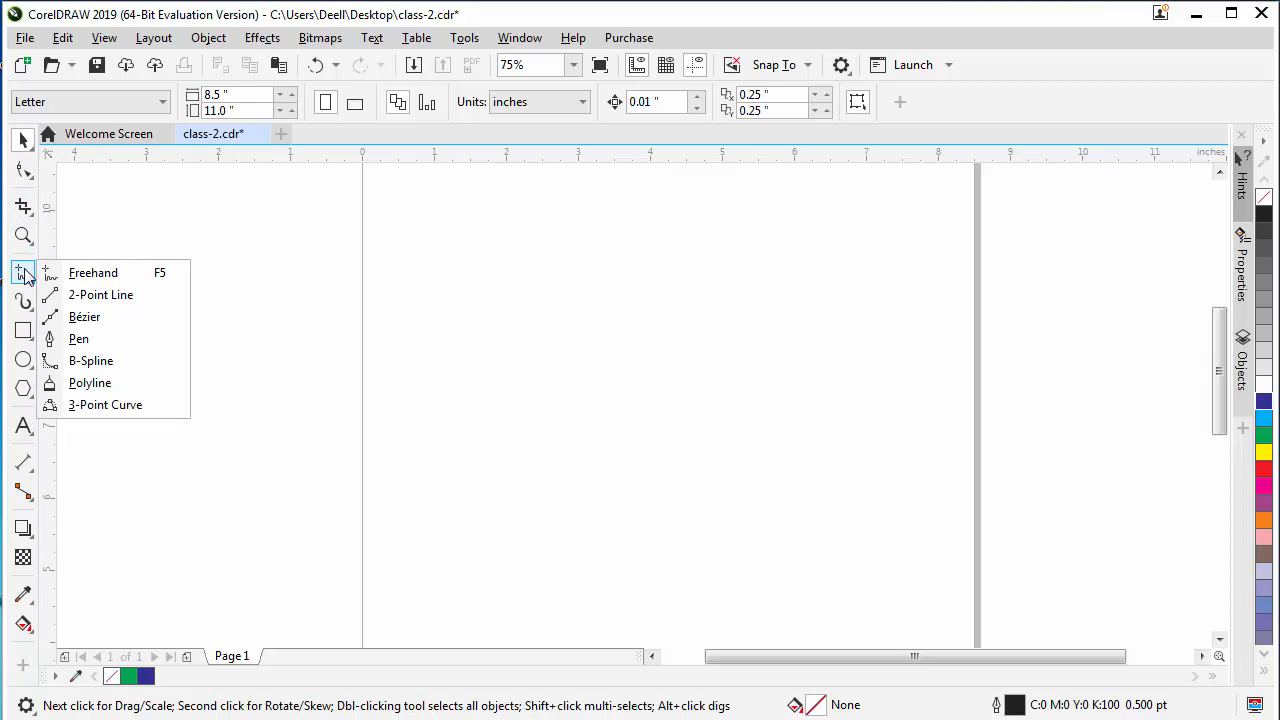
click(28, 310)
mouse_move(25, 392)
mouse_move(23, 495)
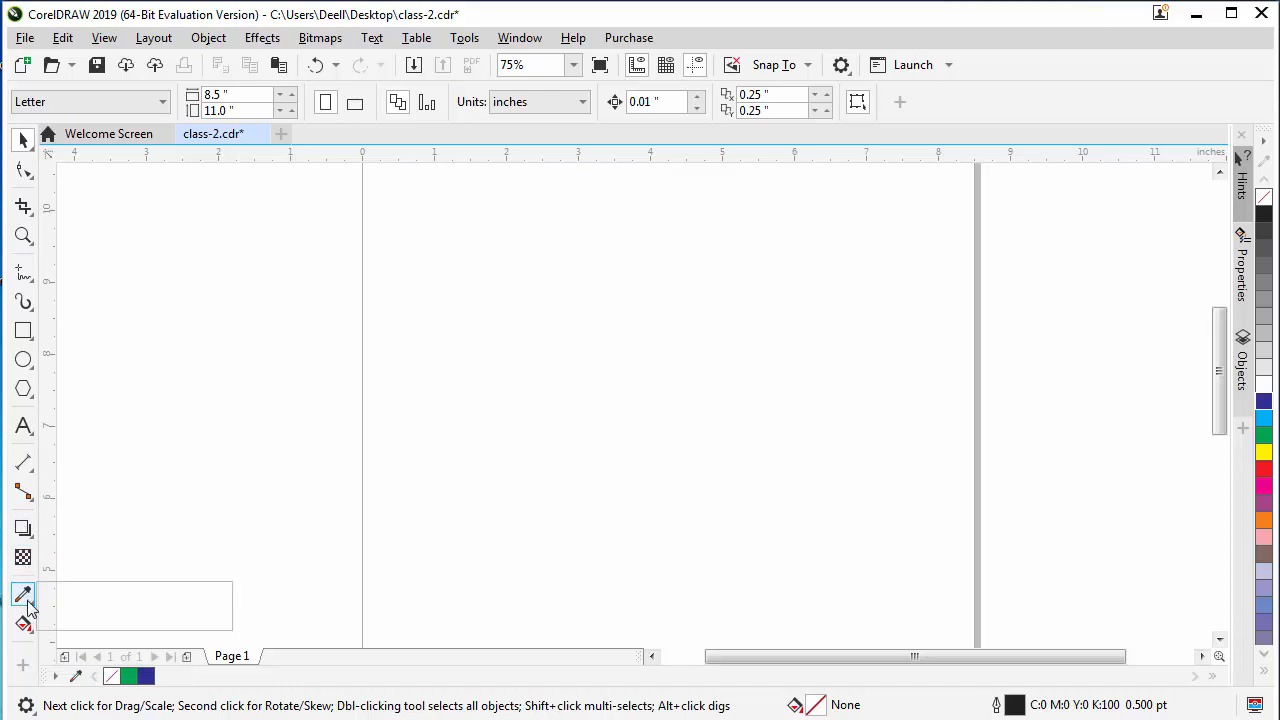
mouse_move(24, 624)
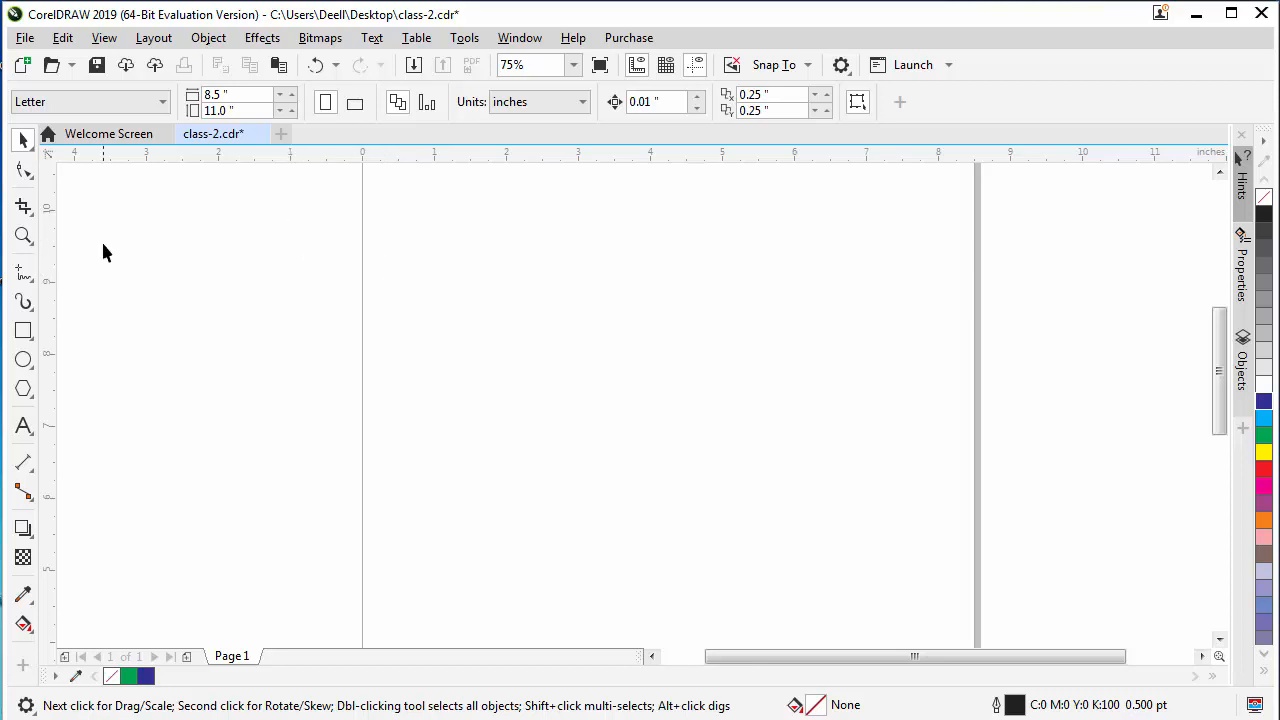
Draw a square about 0.5 by 0.49 inches near the page's upper-left corner and repeat it into an evenly spaced row of ten
click(24, 332)
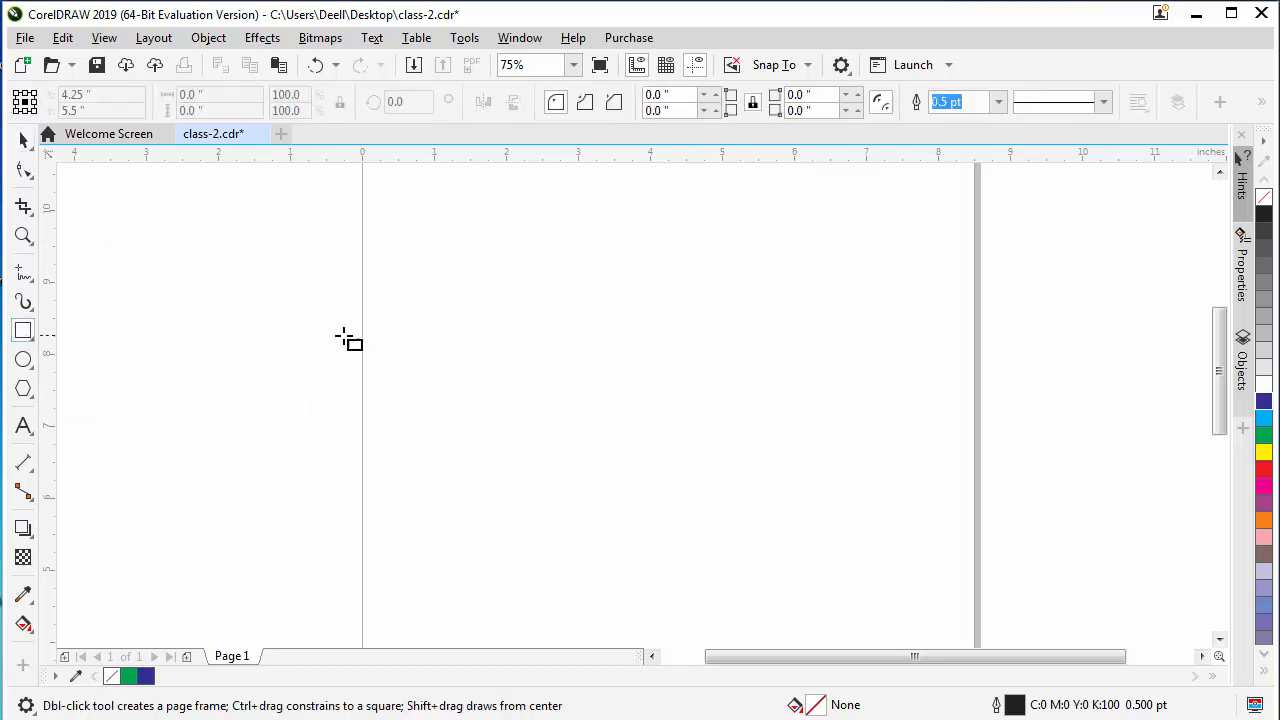
drag(401, 198, 467, 222)
click(24, 140)
key(ctrl+r)
key(ctrl+r)
key(ctrl+r)
key(ctrl+r)
key(ctrl+r)
key(ctrl+r)
key(ctrl+r)
key(ctrl+r)
Copy the whole row of squares just below itself and repeat the copy until the grid has eight rows
drag(381, 173, 885, 298)
drag(651, 214, 648, 272)
key(ctrl+r)
key(ctrl+r)
key(ctrl+r)
key(ctrl+r)
key(ctrl+r)
key(ctrl+r)
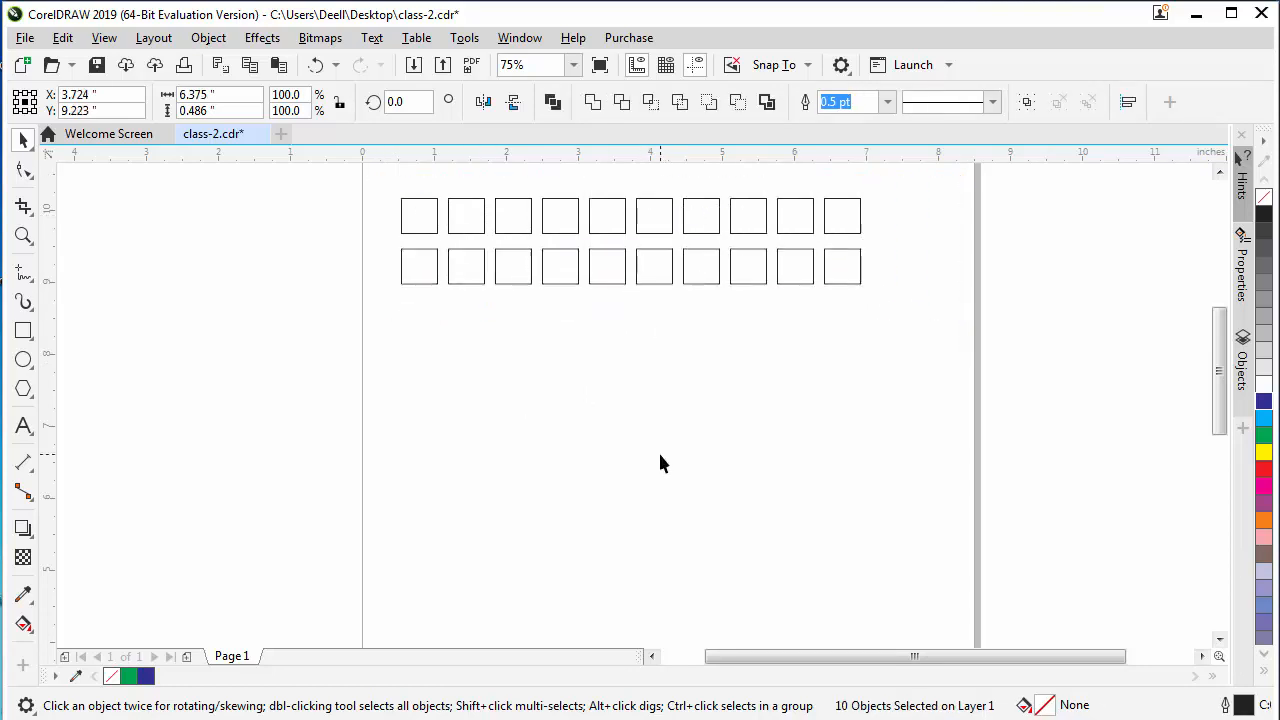
click(365, 373)
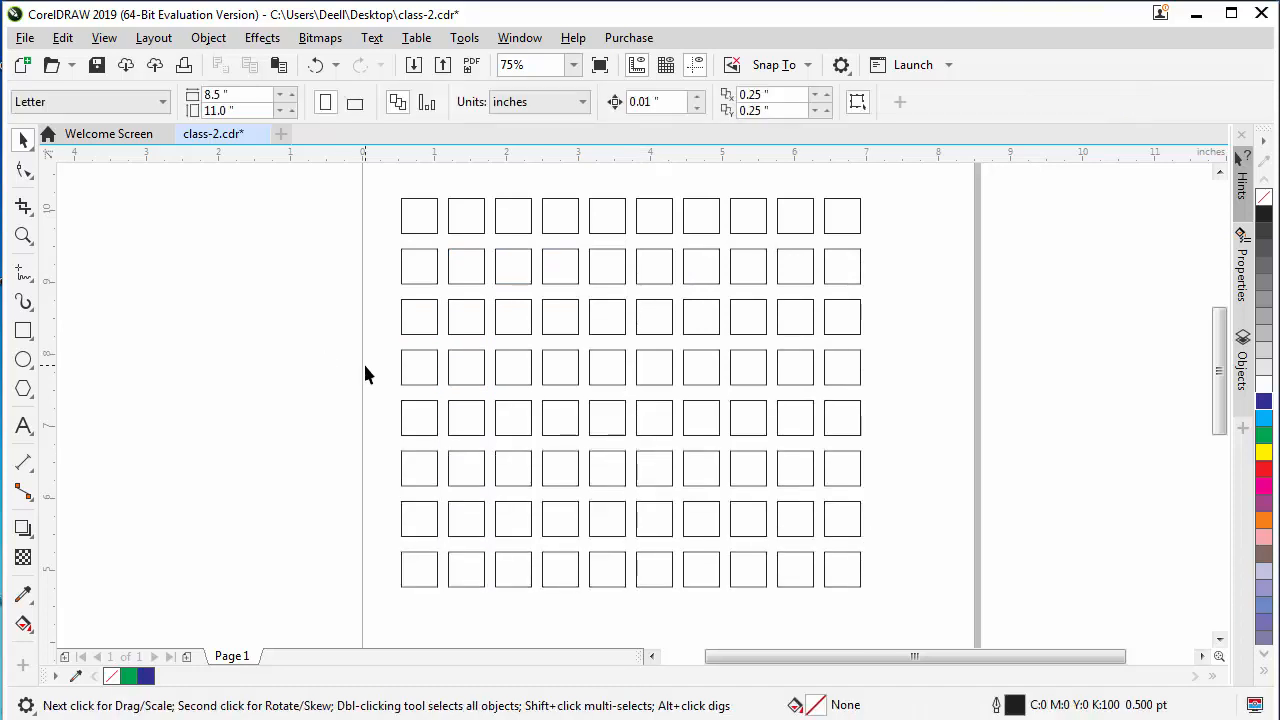
Fill the fifth and sixth squares of the fourth row yellow and the fourth square of the fifth row red
click(607, 379)
click(1264, 452)
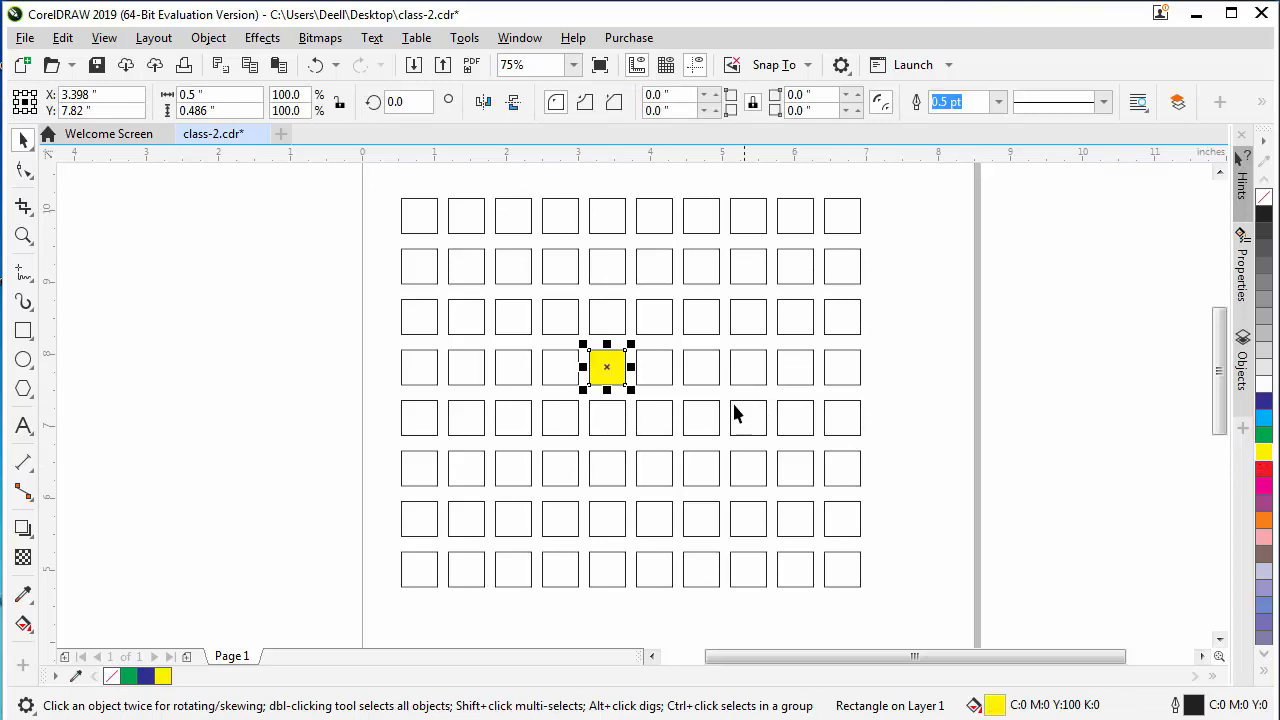
click(651, 370)
click(1264, 452)
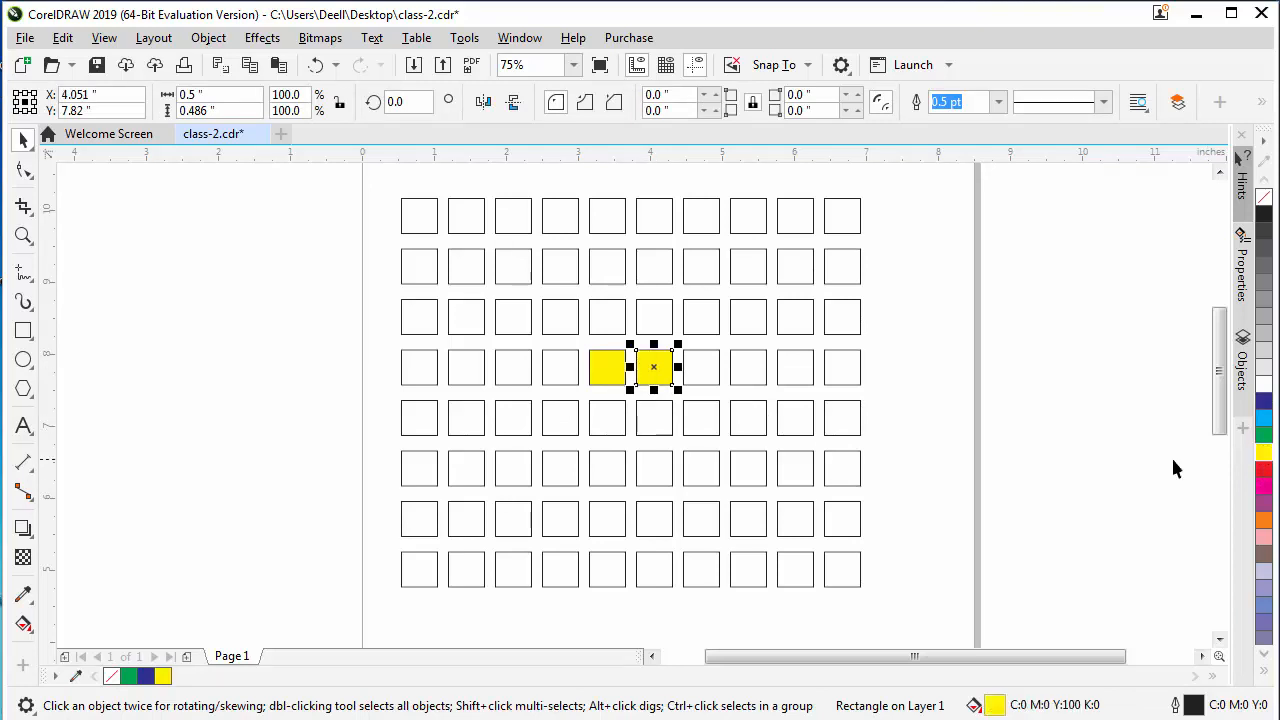
click(559, 423)
click(560, 436)
click(1264, 469)
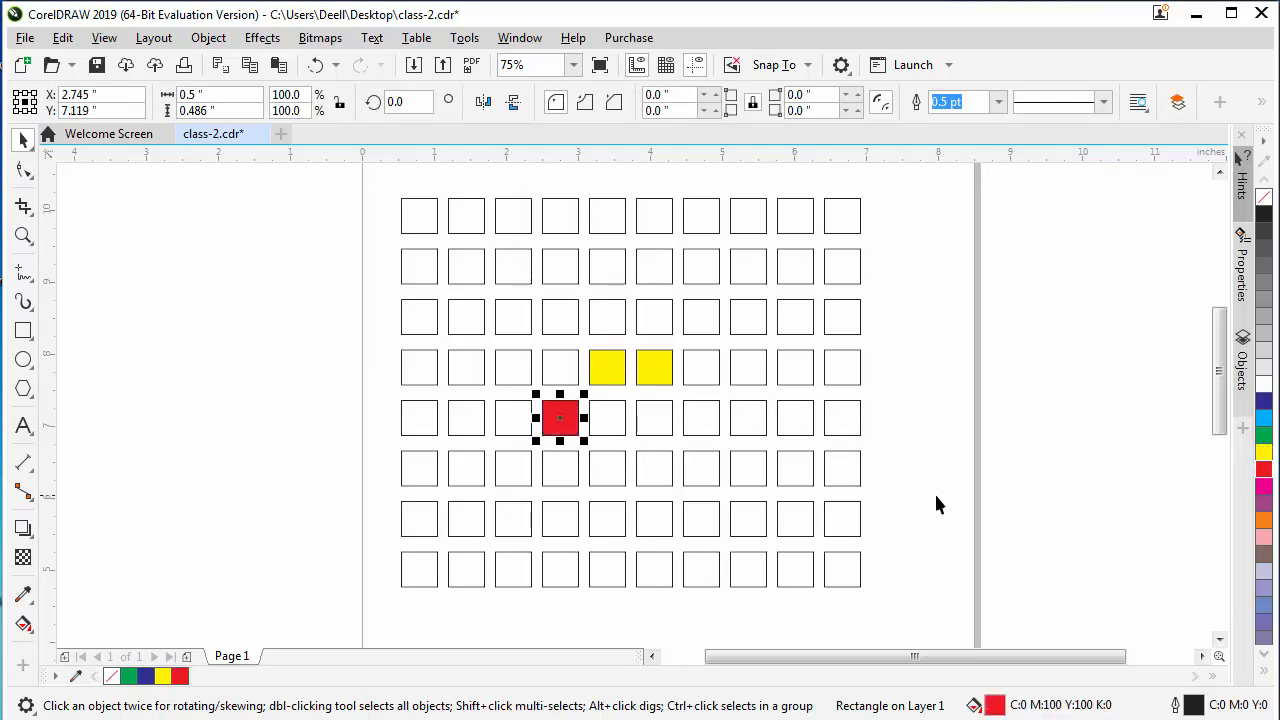
Fill row seven's ninth square orange, row six's seventh square 20% black, and row three's ninth square yellow
click(812, 536)
click(1264, 519)
click(718, 474)
click(1264, 356)
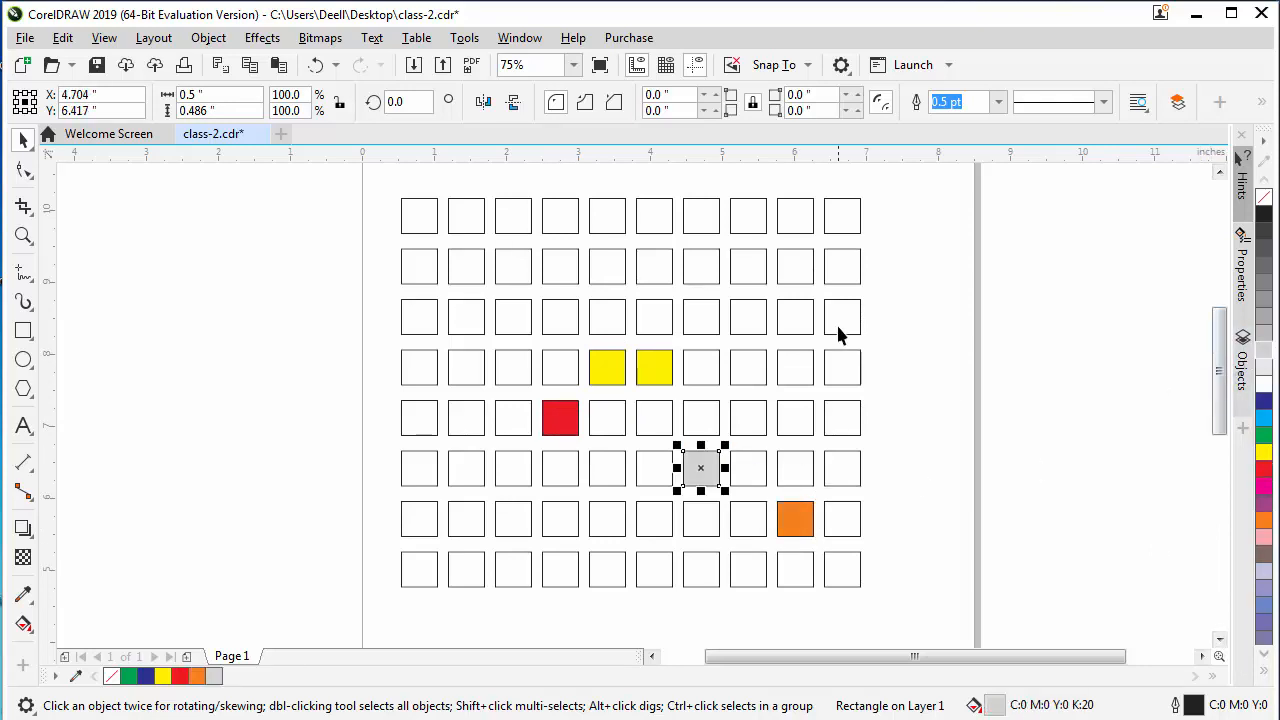
click(812, 333)
click(1264, 452)
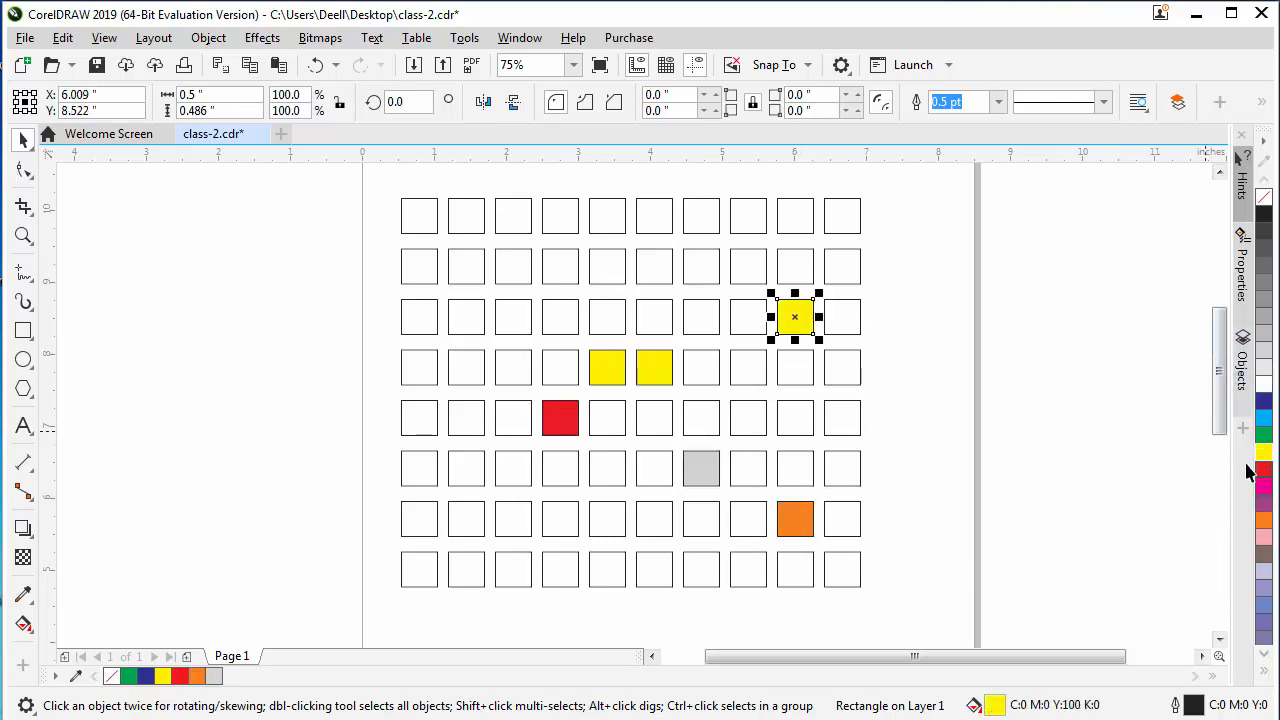
Fill the third row's fourth square red and its second square magenta
click(543, 328)
click(1262, 474)
click(469, 332)
click(1265, 489)
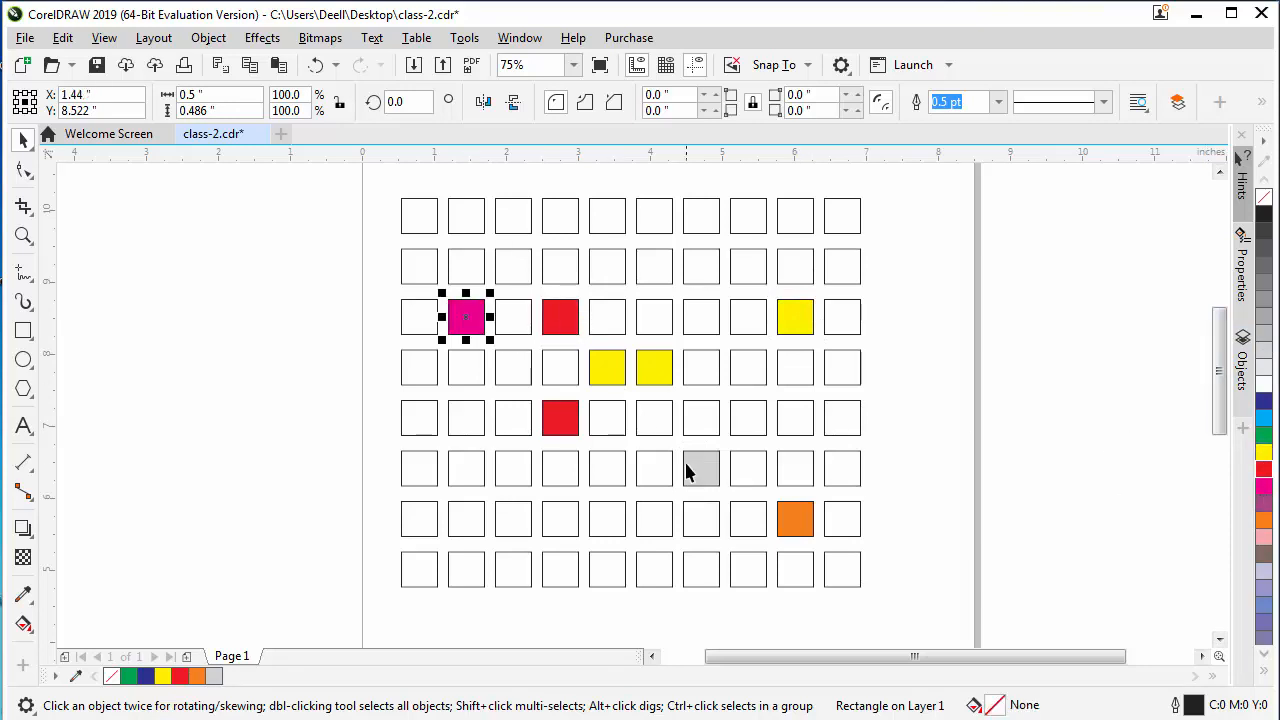
Fill row six's second square orange, row seven's fourth square brown, and row eight's sixth square blue, leaving nothing selected
click(482, 478)
click(1263, 521)
click(545, 531)
click(1263, 555)
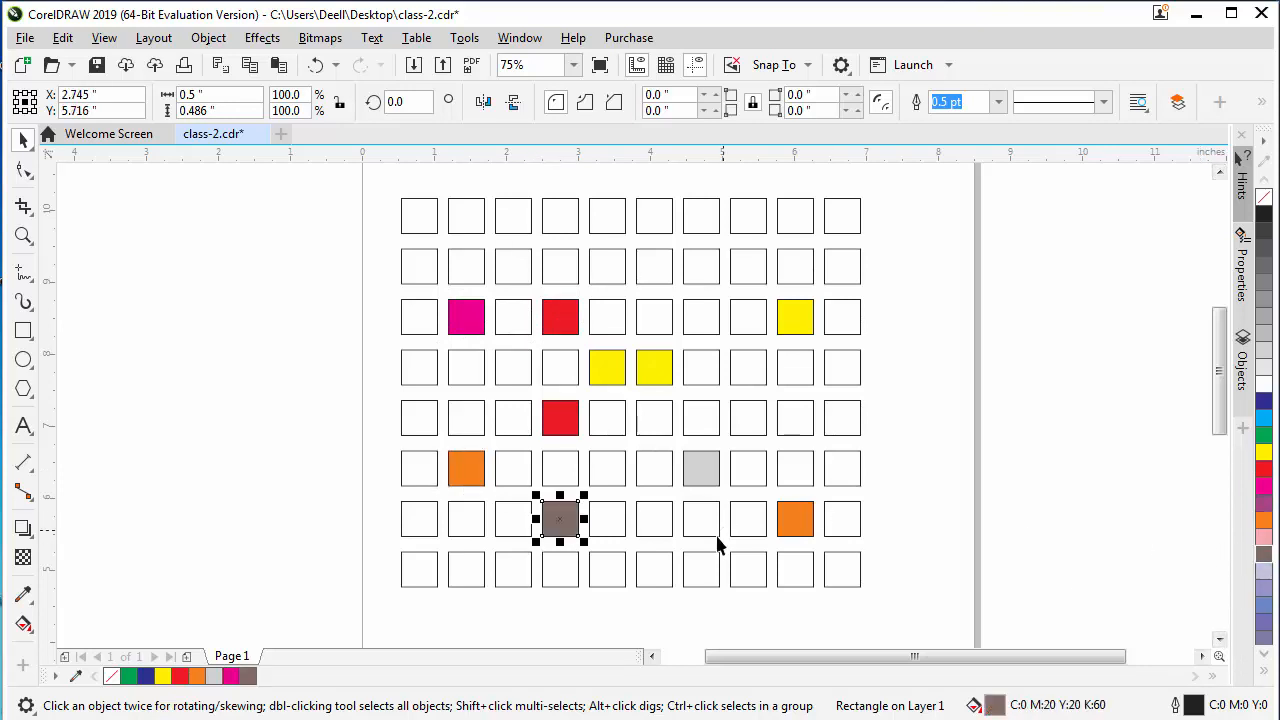
click(672, 576)
click(1265, 607)
click(988, 472)
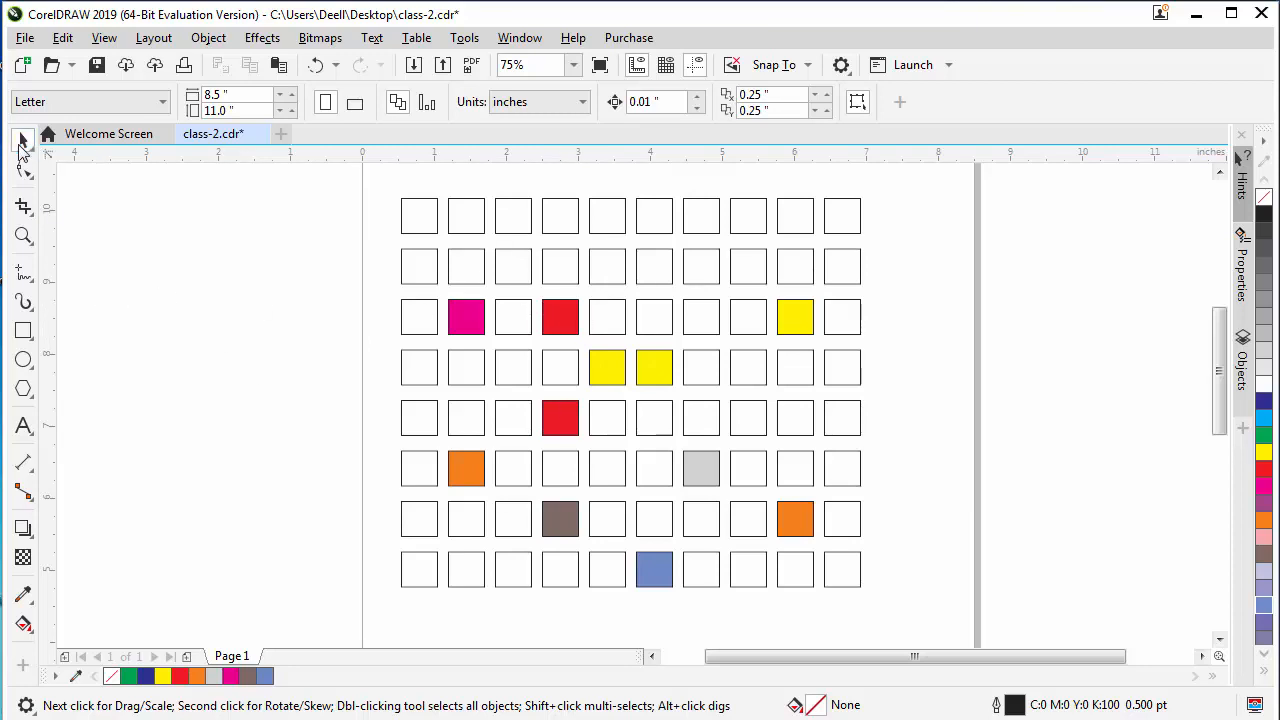
Select the red square in the third row with the Pick tool and examine its selection handles up close
click(23, 359)
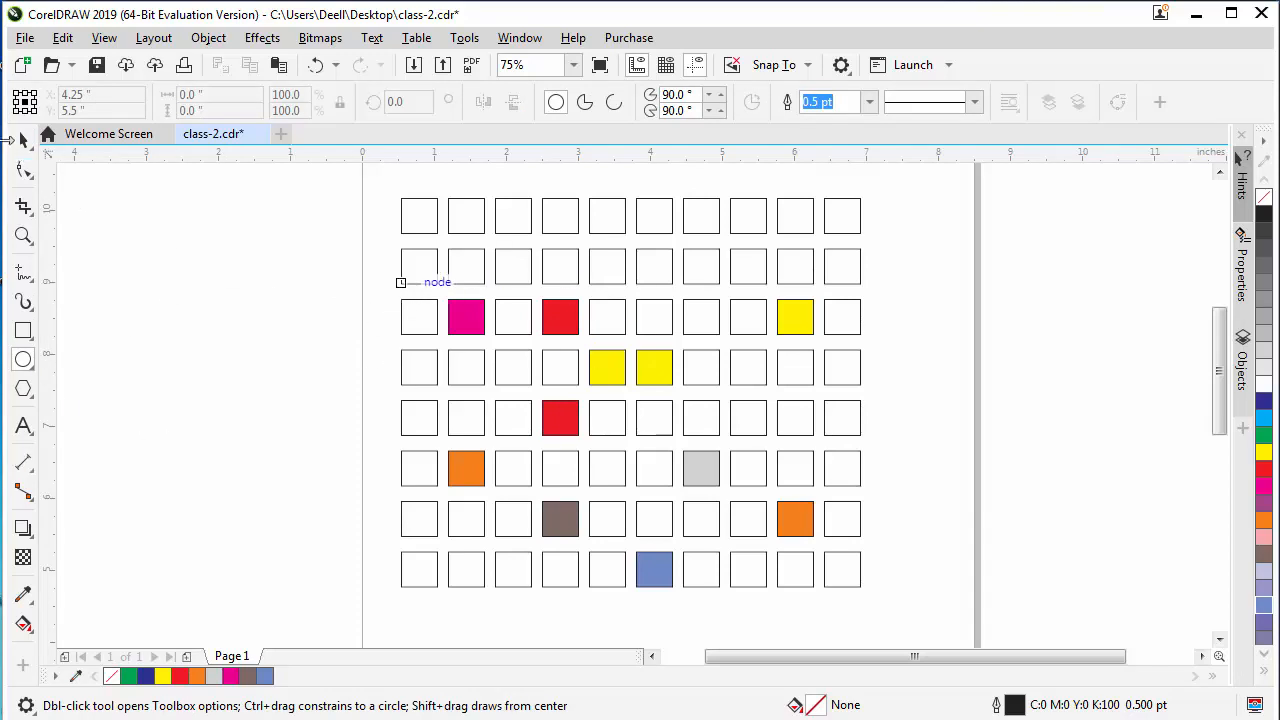
click(23, 141)
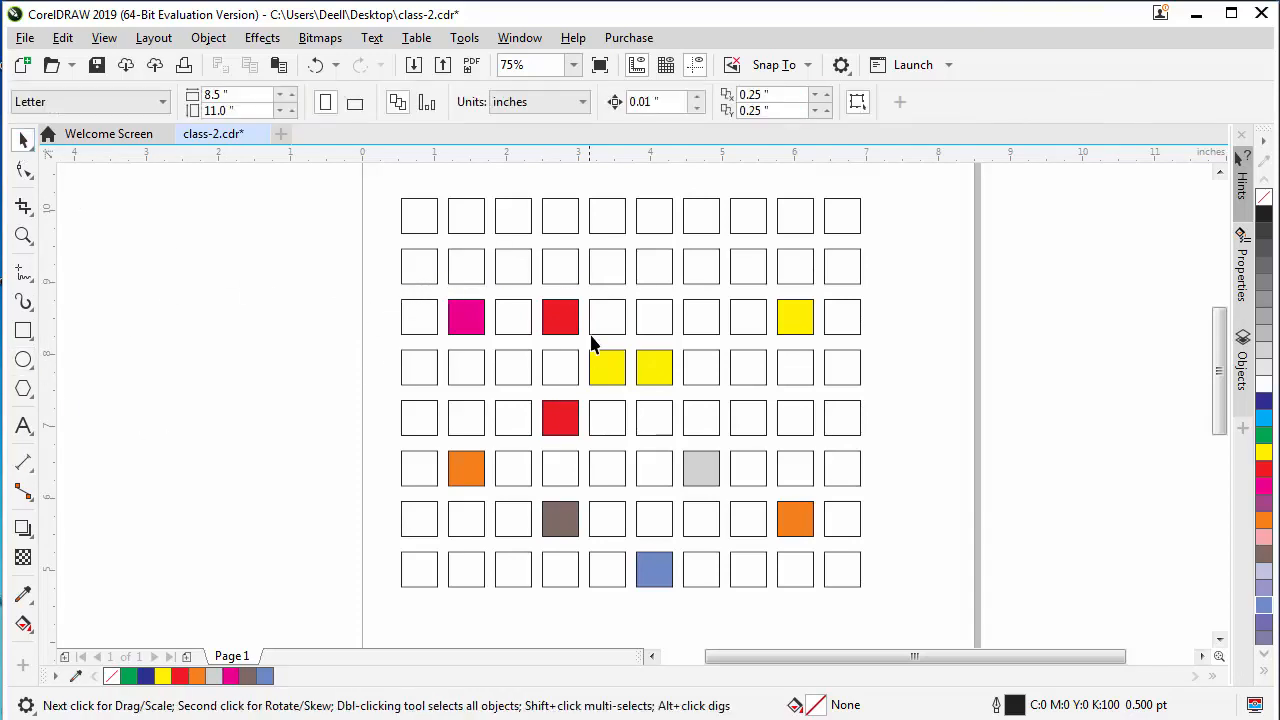
click(560, 318)
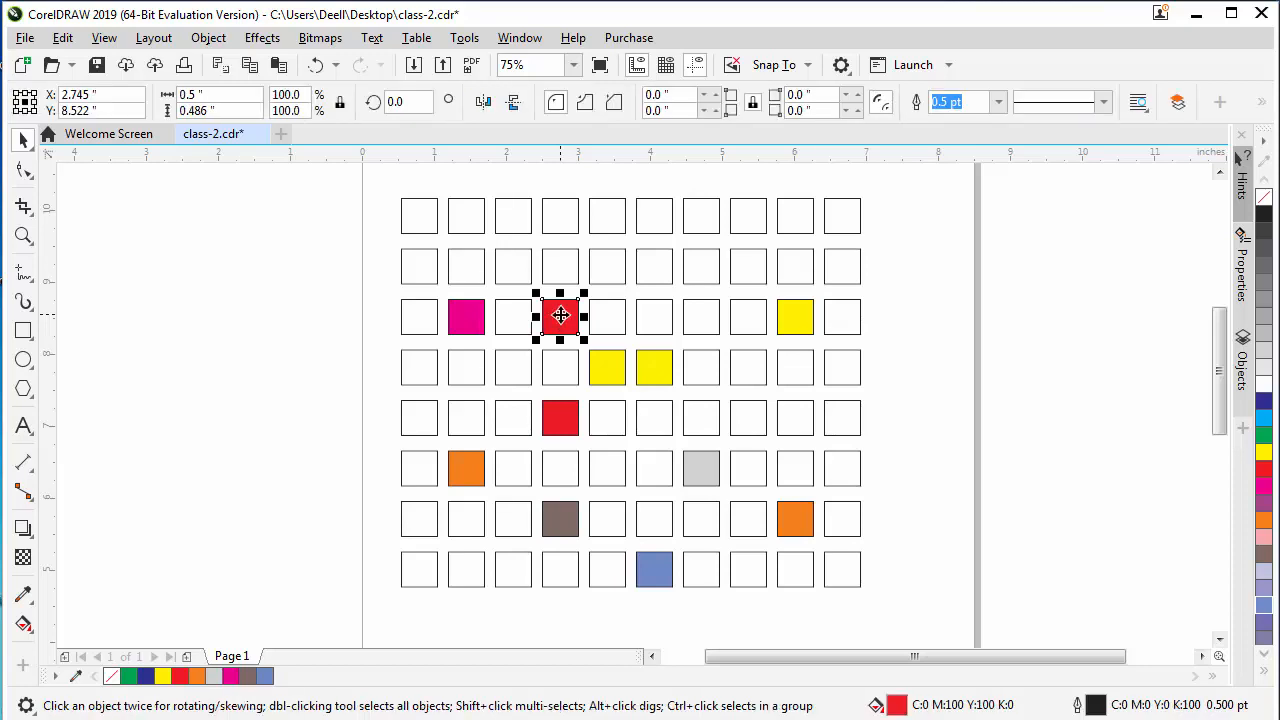
key(z)
drag(520, 280, 608, 360)
click(541, 237)
click(608, 391)
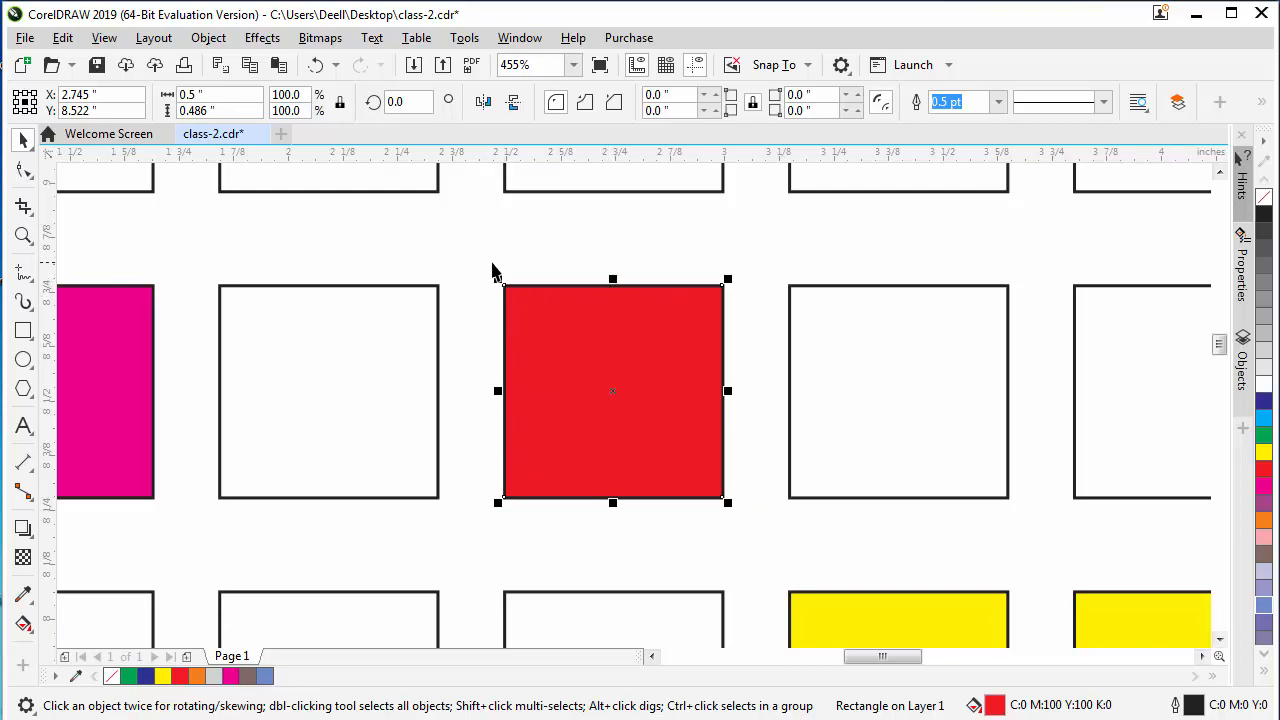
Move the third row's red square out of the grid to the empty area left of the page, and reselect it there
scroll(598, 299, down, 5)
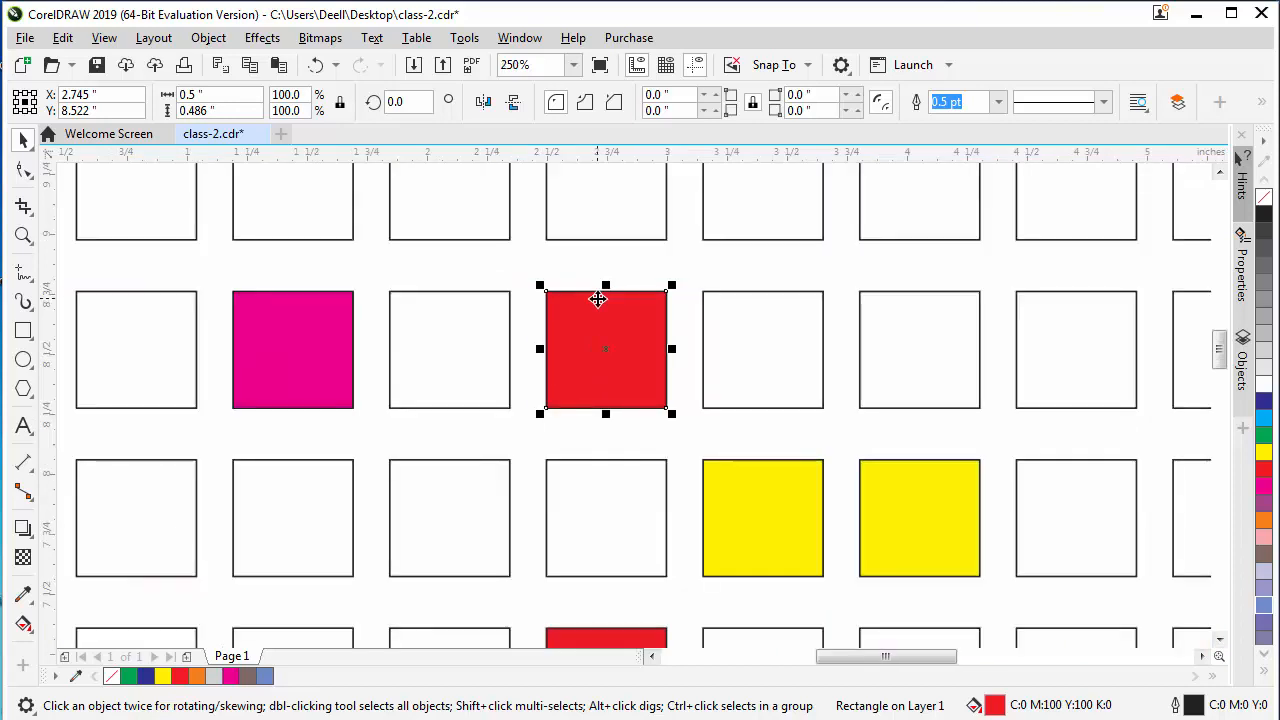
drag(601, 312, 391, 330)
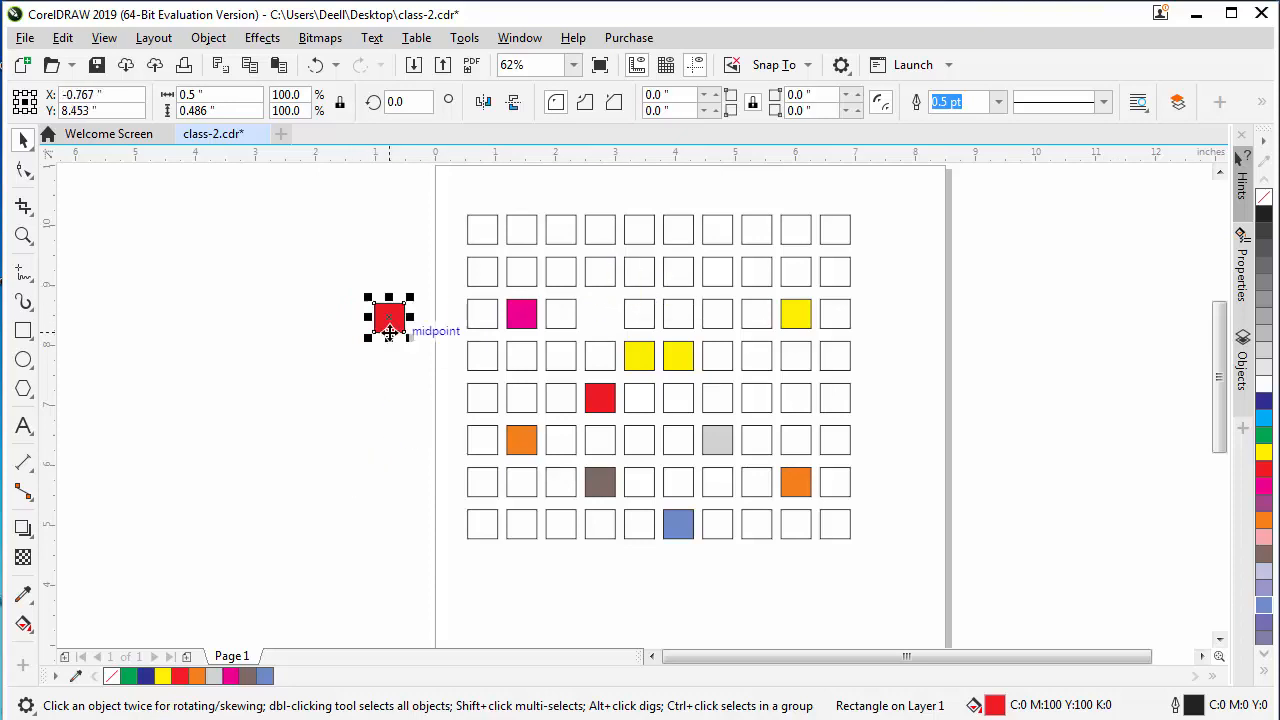
key(z)
drag(316, 218, 937, 576)
key(space)
click(323, 334)
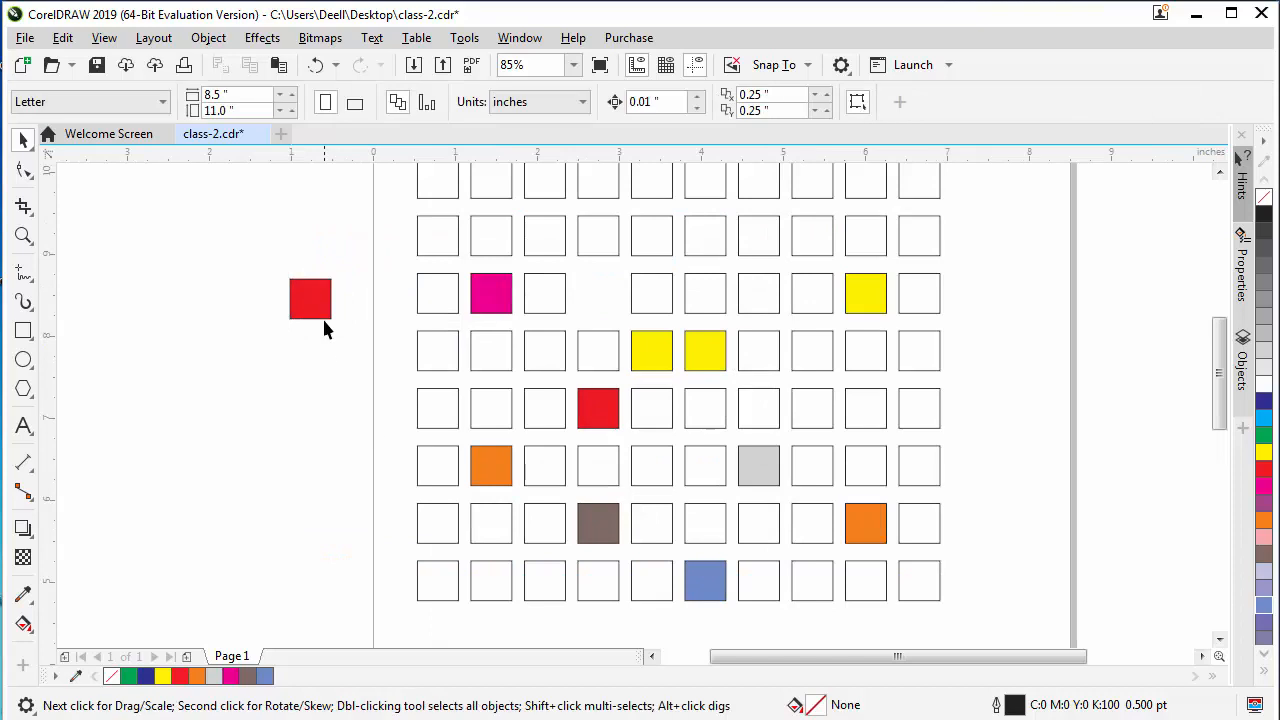
click(315, 300)
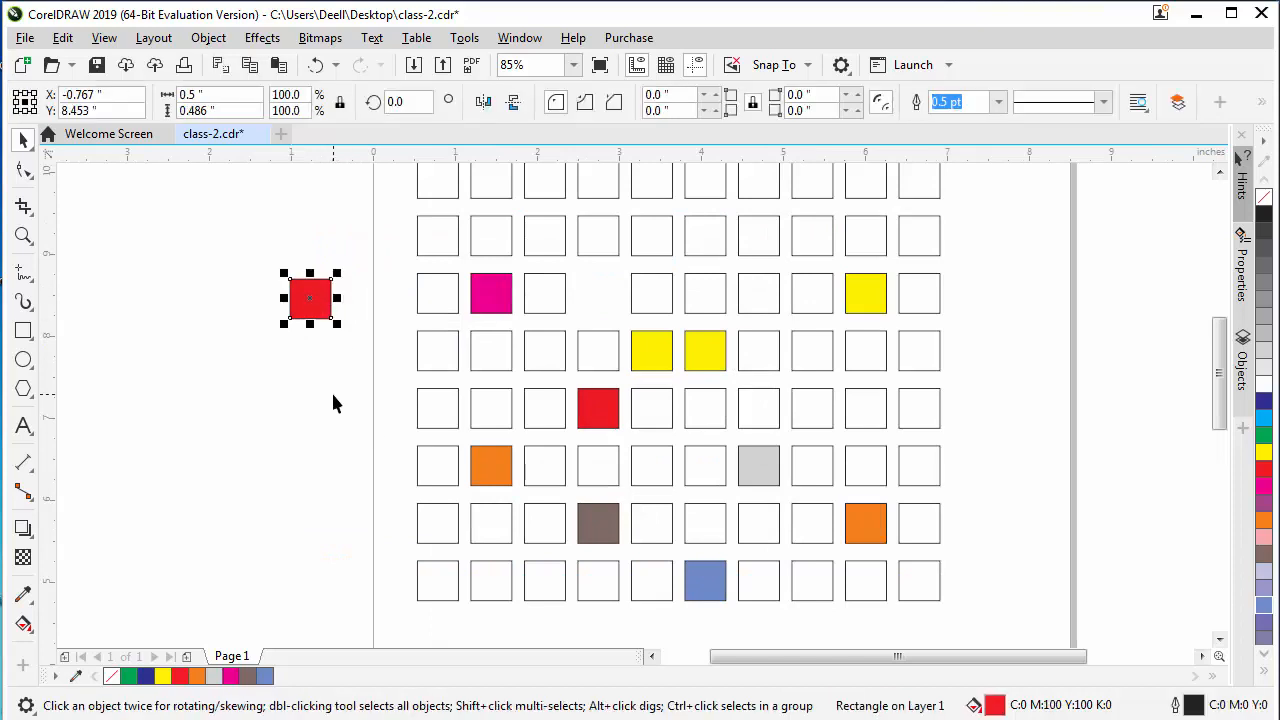
Undo the red square's moves back to its place in the grid and clear the selection
key(ctrl+z)
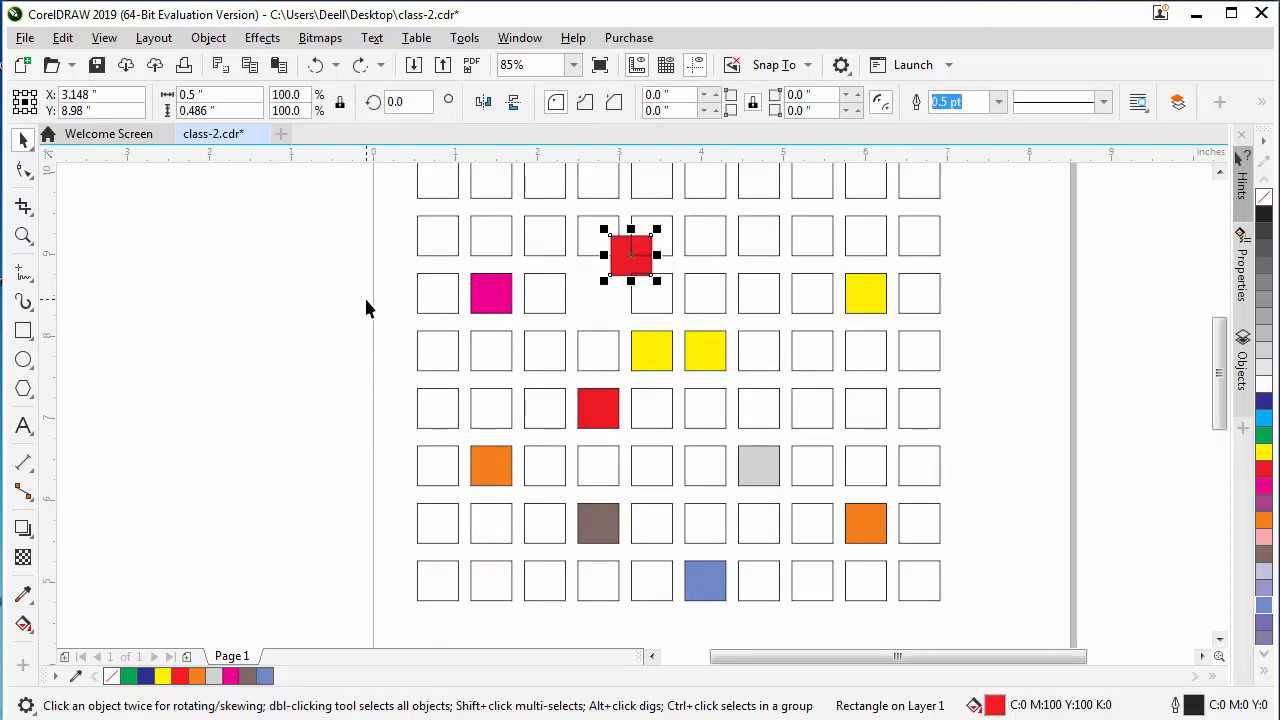
key(ctrl+shift+z)
key(ctrl+shift+z)
key(ctrl+shift+z)
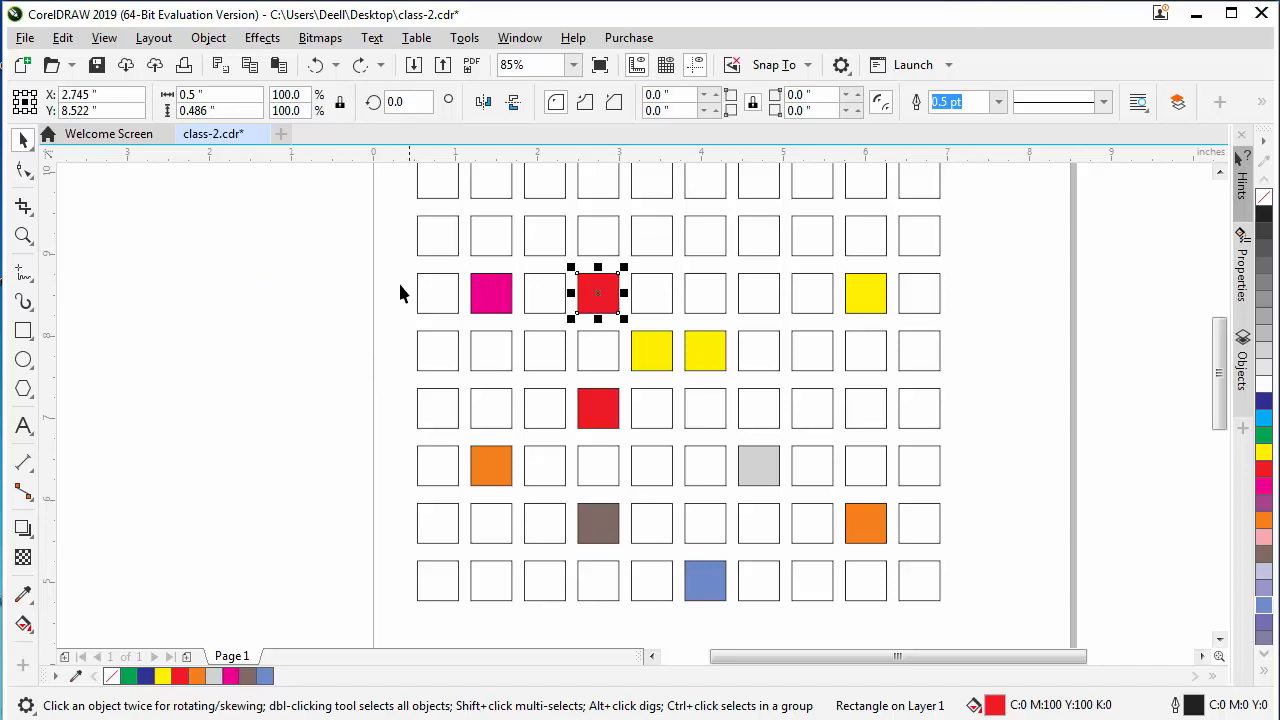
click(314, 331)
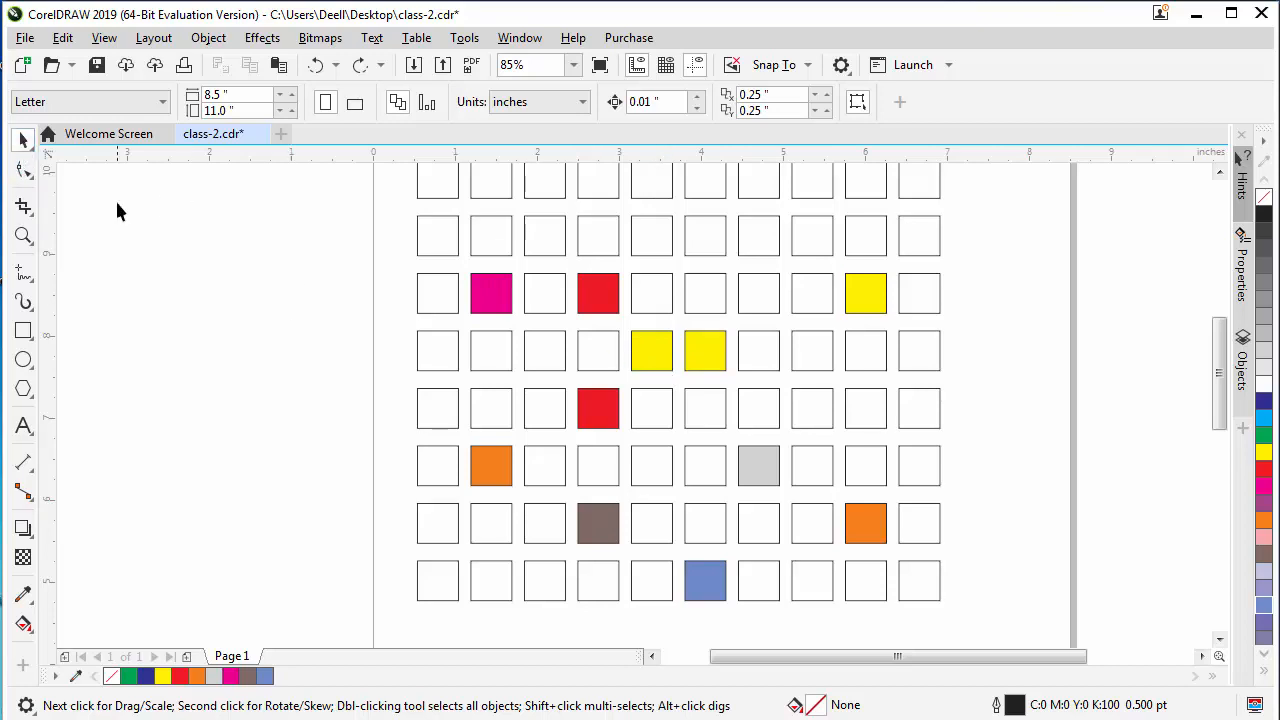
Select the three yellow squares together, move them left of the page, and undo that move
click(653, 352)
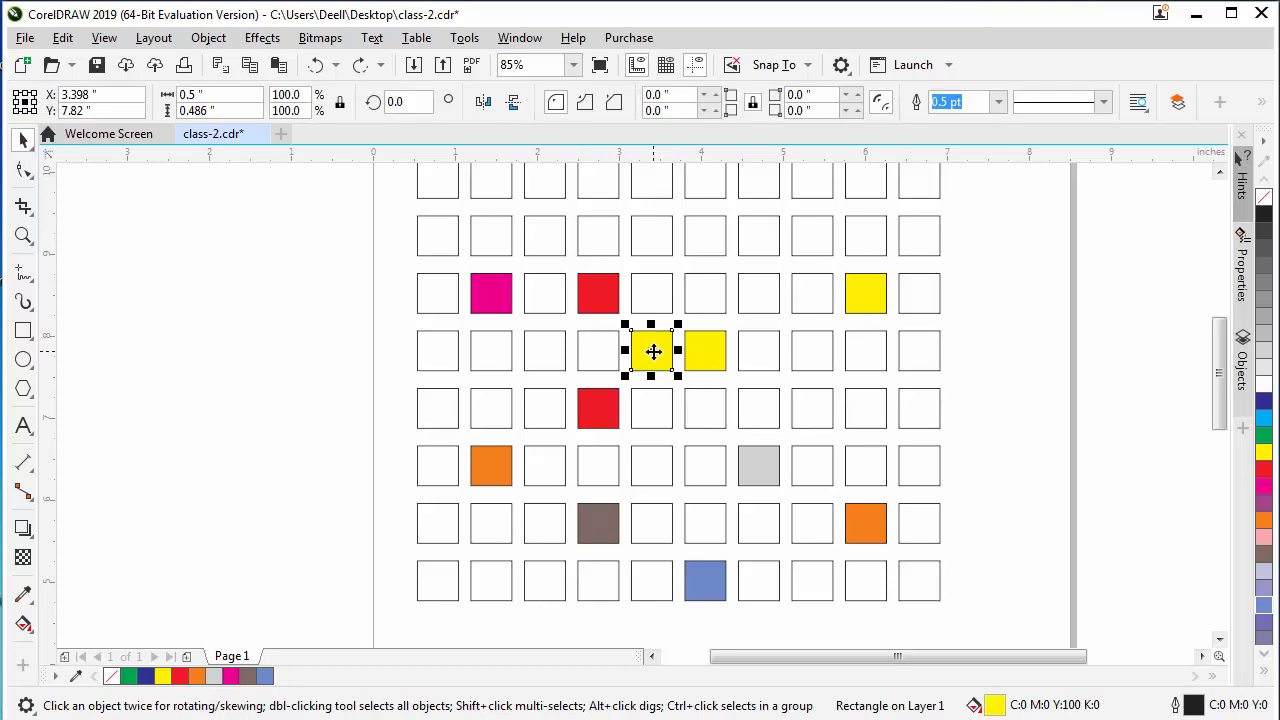
shift+click(710, 356)
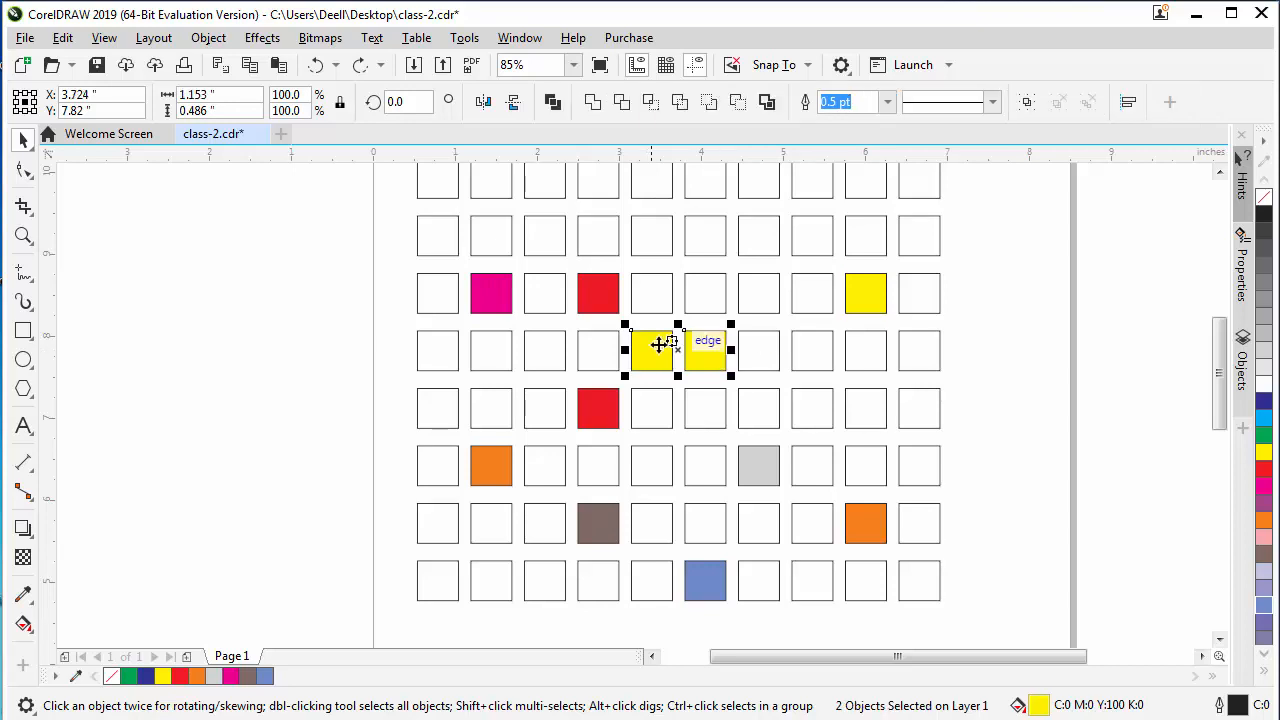
shift+click(868, 292)
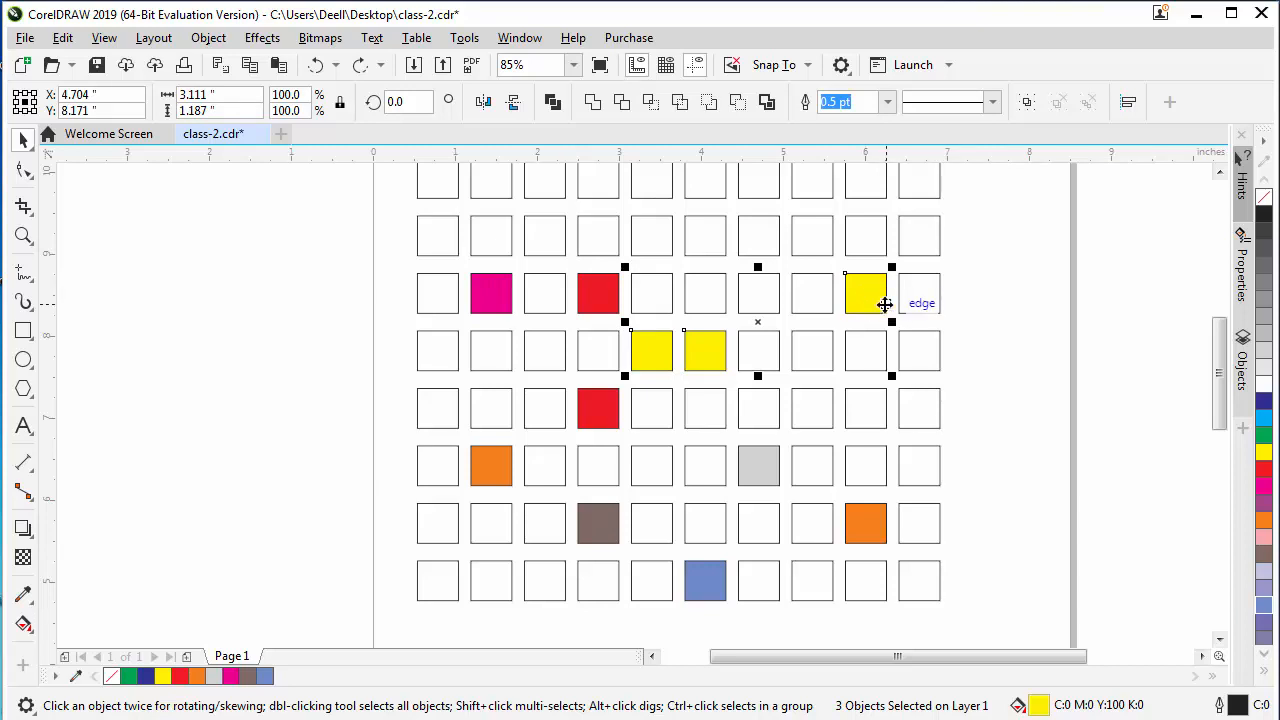
drag(866, 295, 305, 309)
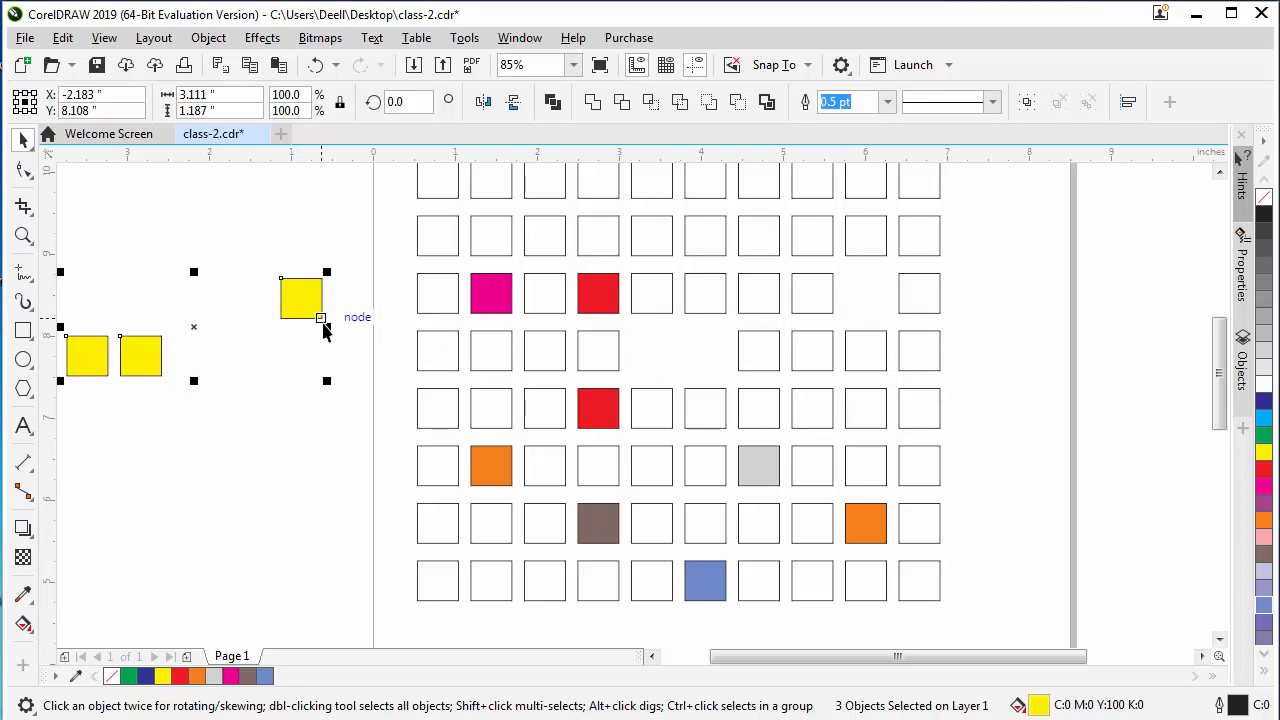
key(ctrl+z)
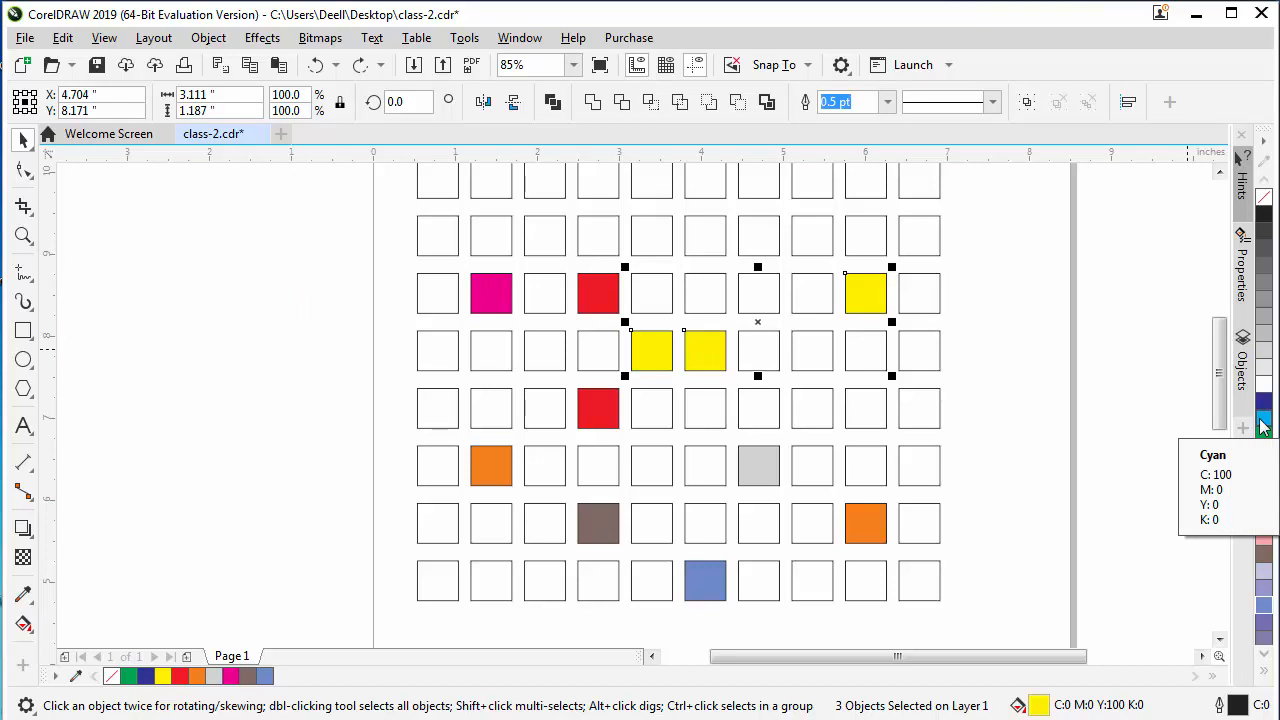
Recolor the three selected squares cyan, yellow and finally red
click(1263, 420)
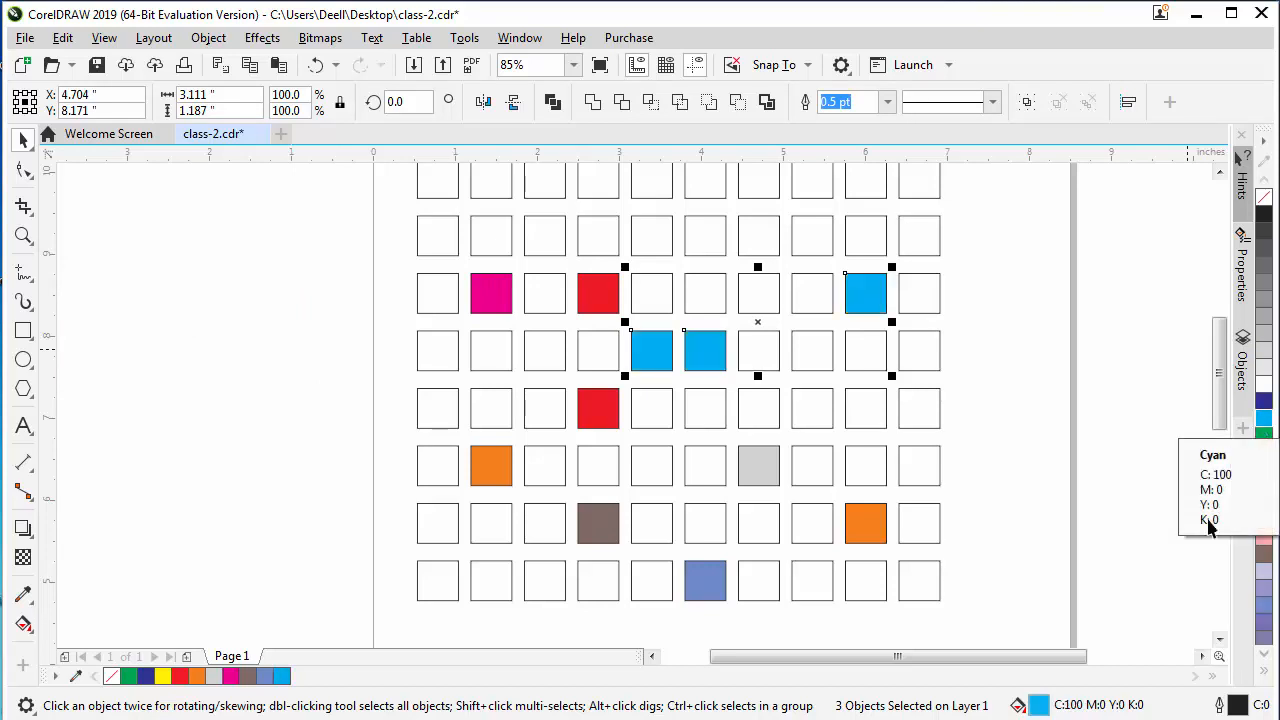
click(1263, 451)
click(1263, 468)
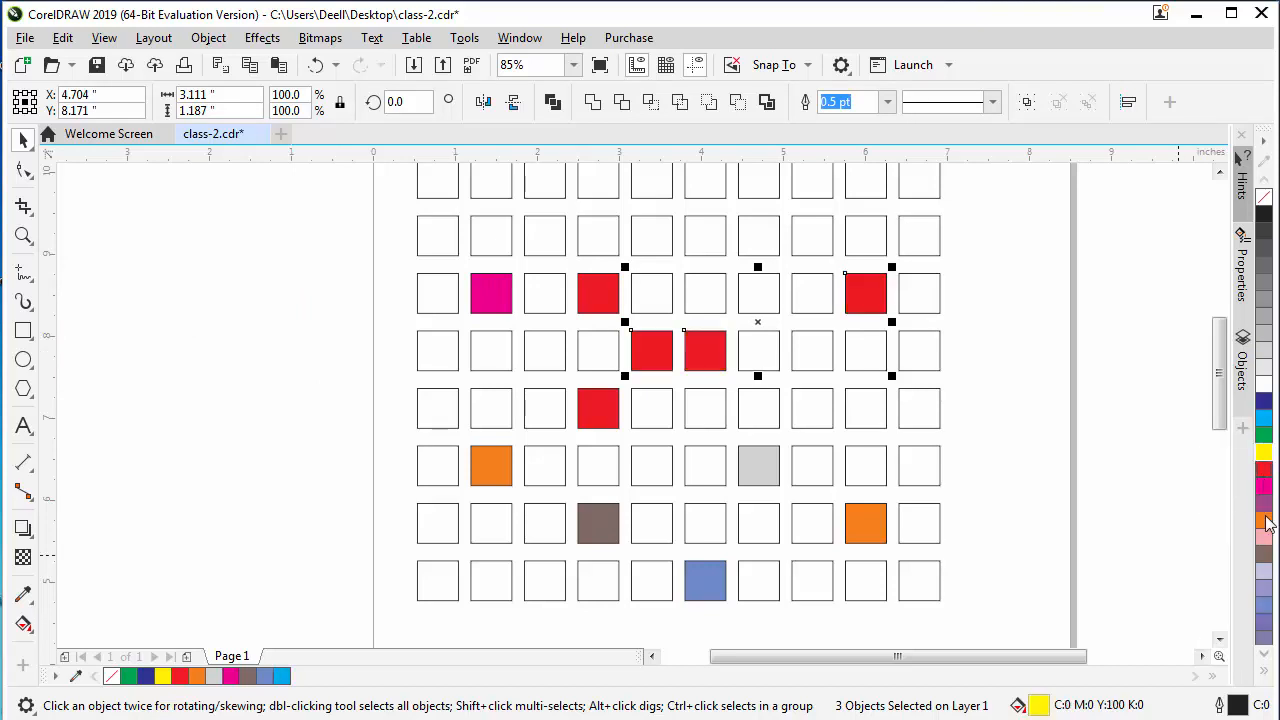
Recolor the three selected squares purple and finally green, and clear the selection
click(1264, 505)
click(1264, 436)
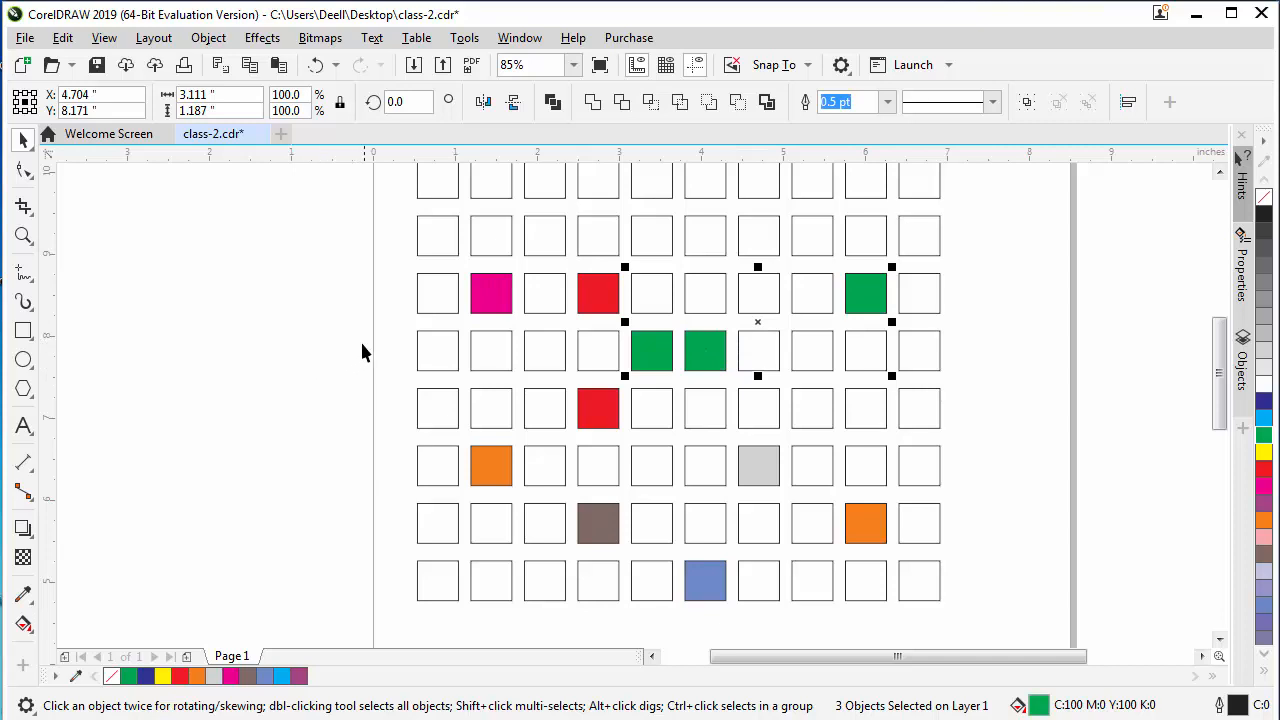
click(352, 368)
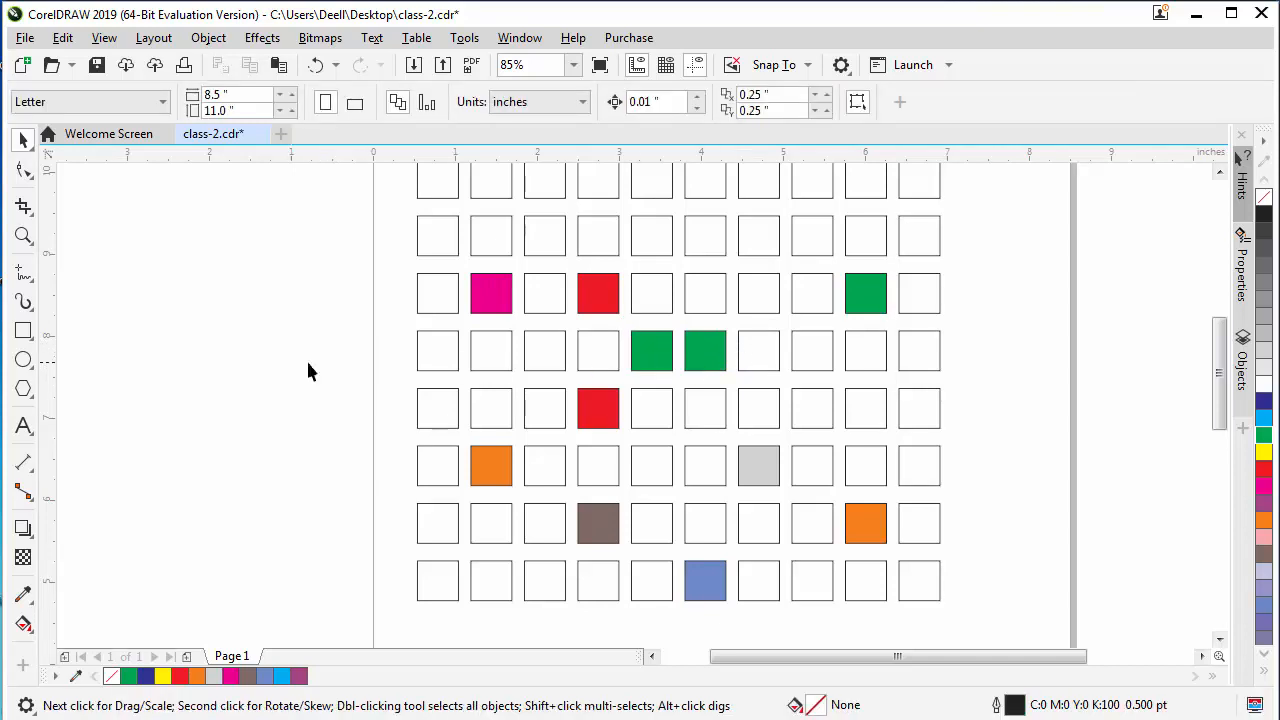
Select the fourth row's two green squares and the third row's green square together, and clear the selection
click(702, 352)
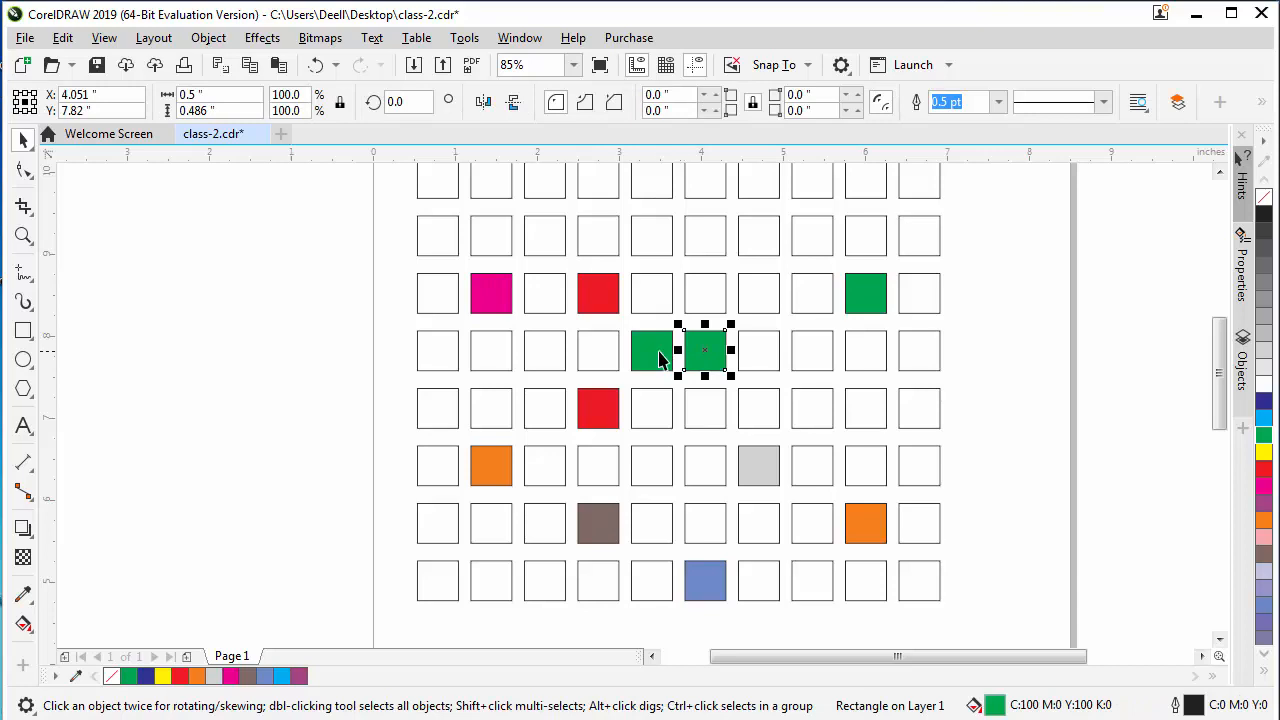
shift+click(664, 360)
shift+click(855, 295)
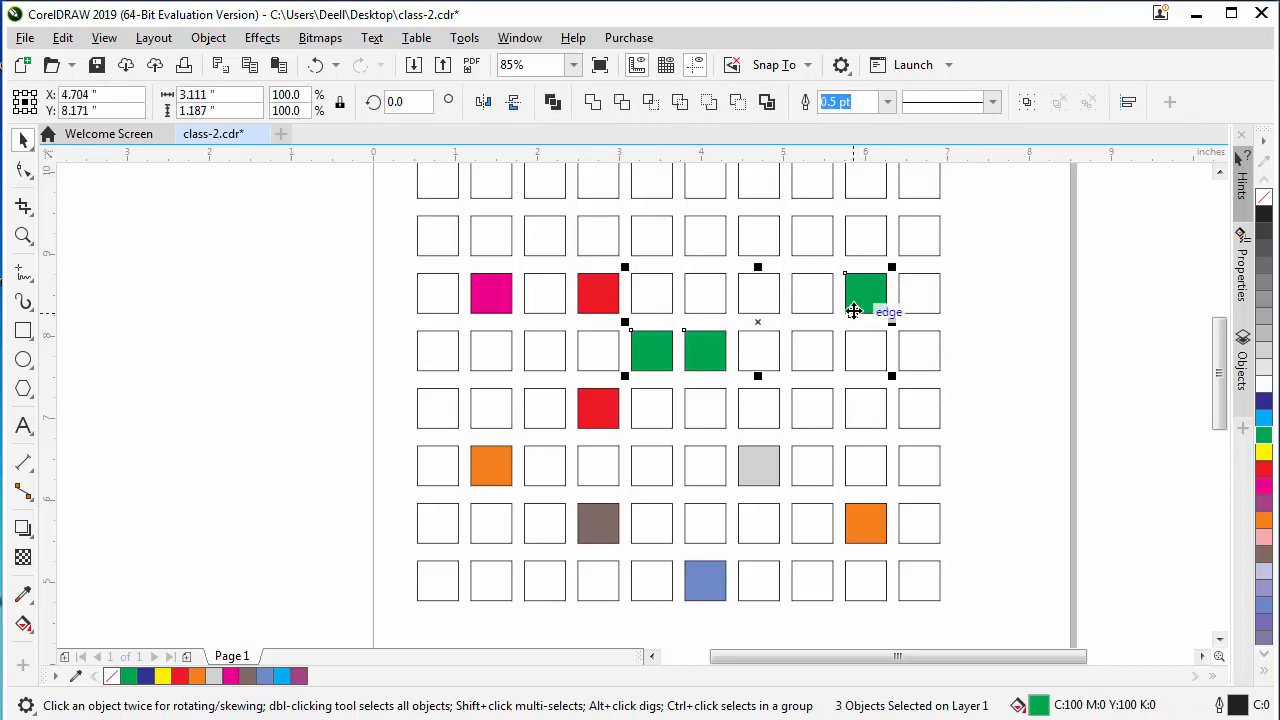
click(214, 383)
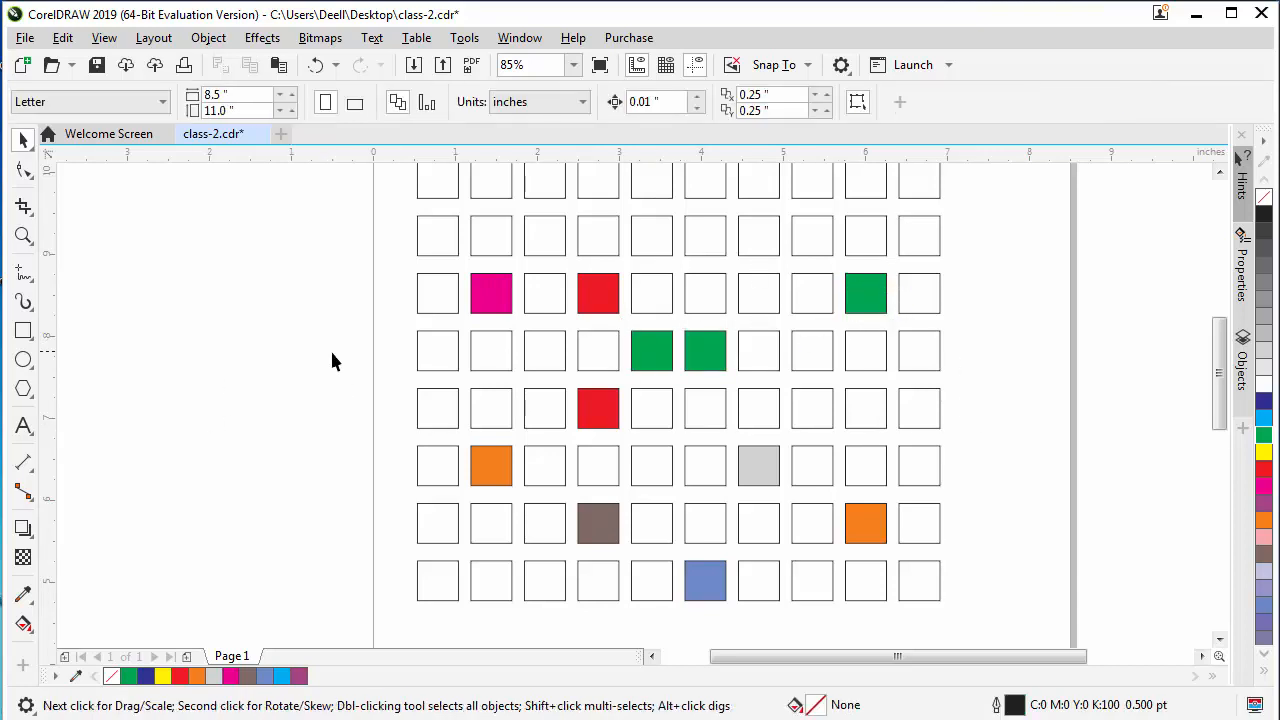
click(432, 281)
click(450, 588)
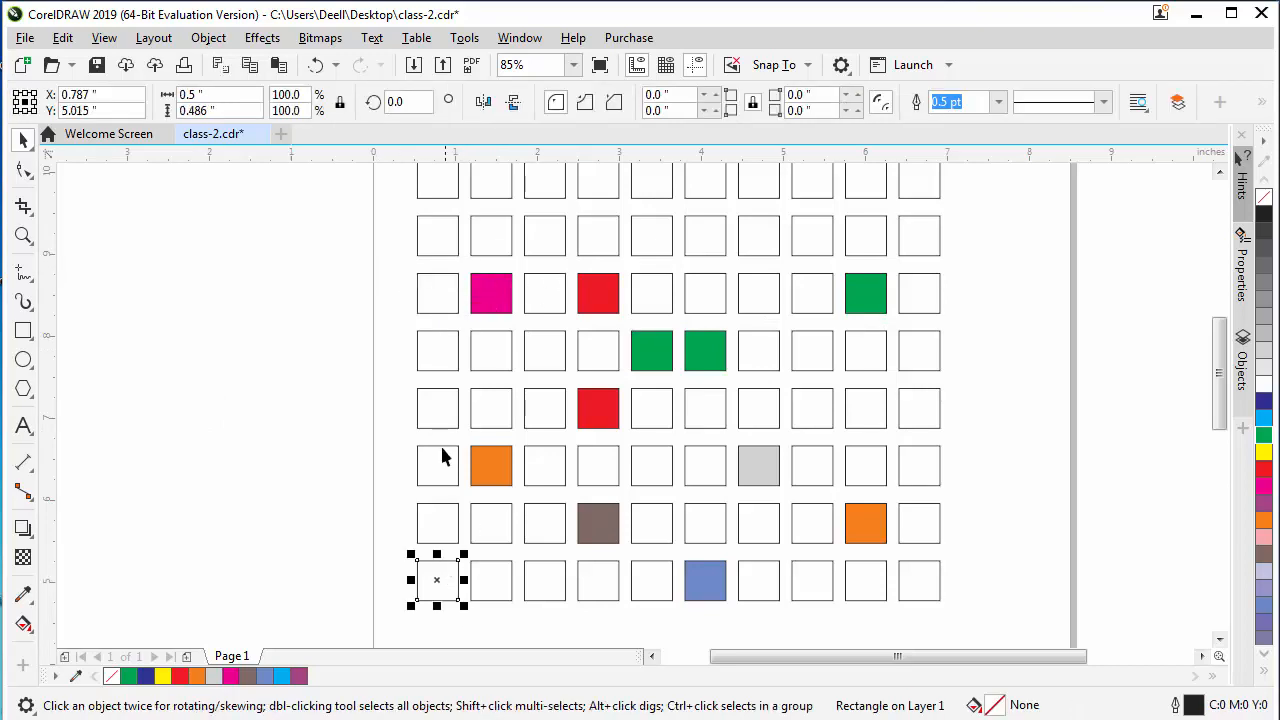
click(375, 314)
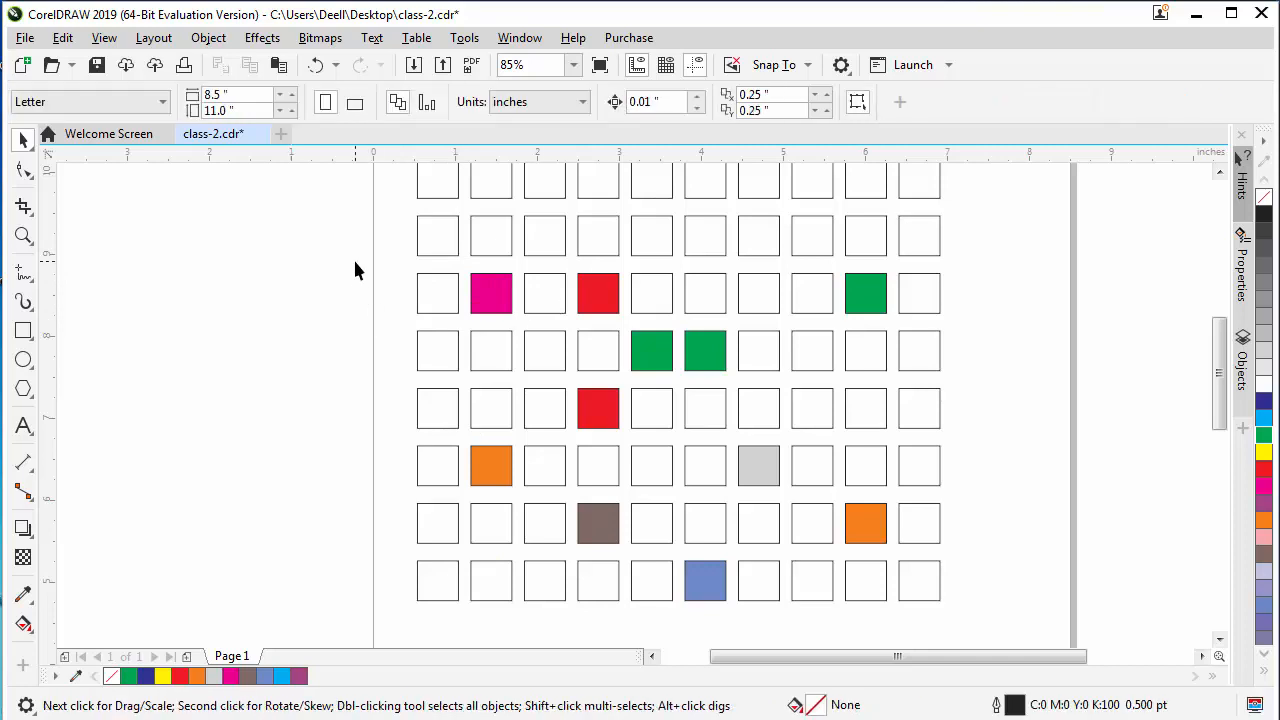
Select the first three columns of squares in rows three to eight together and recolor them cyan and finally green
drag(384, 263, 576, 641)
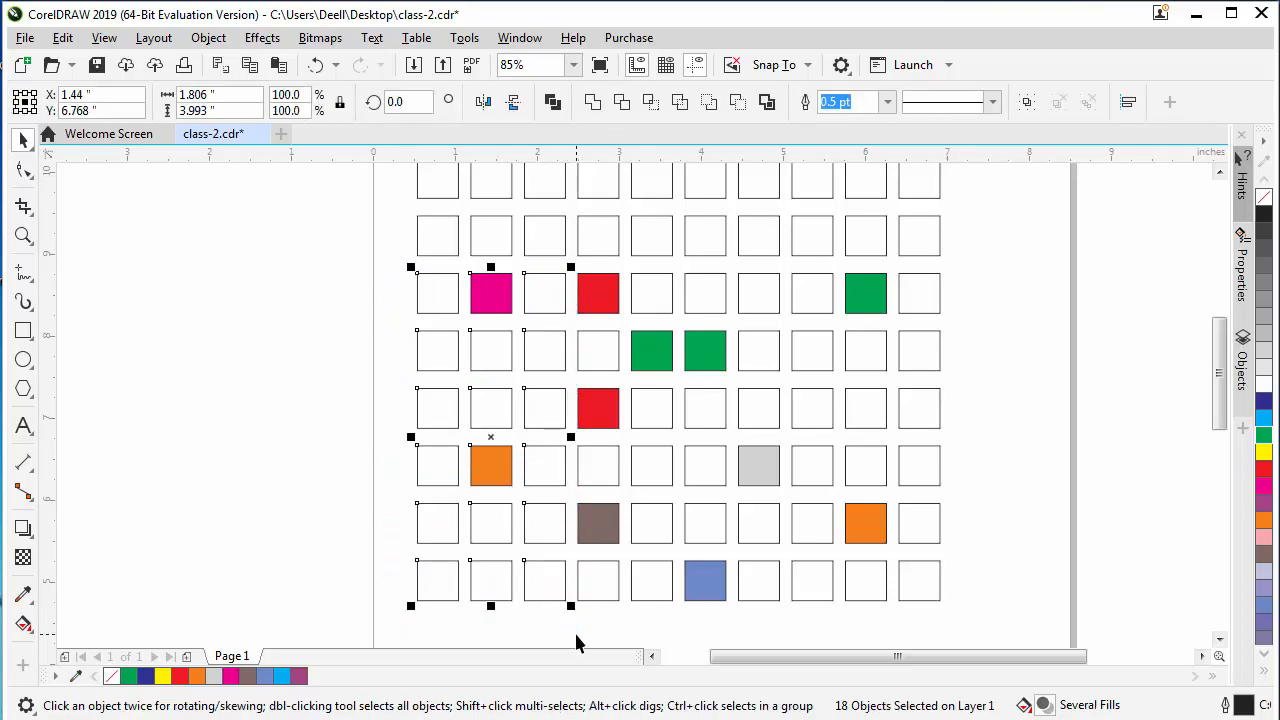
click(1263, 422)
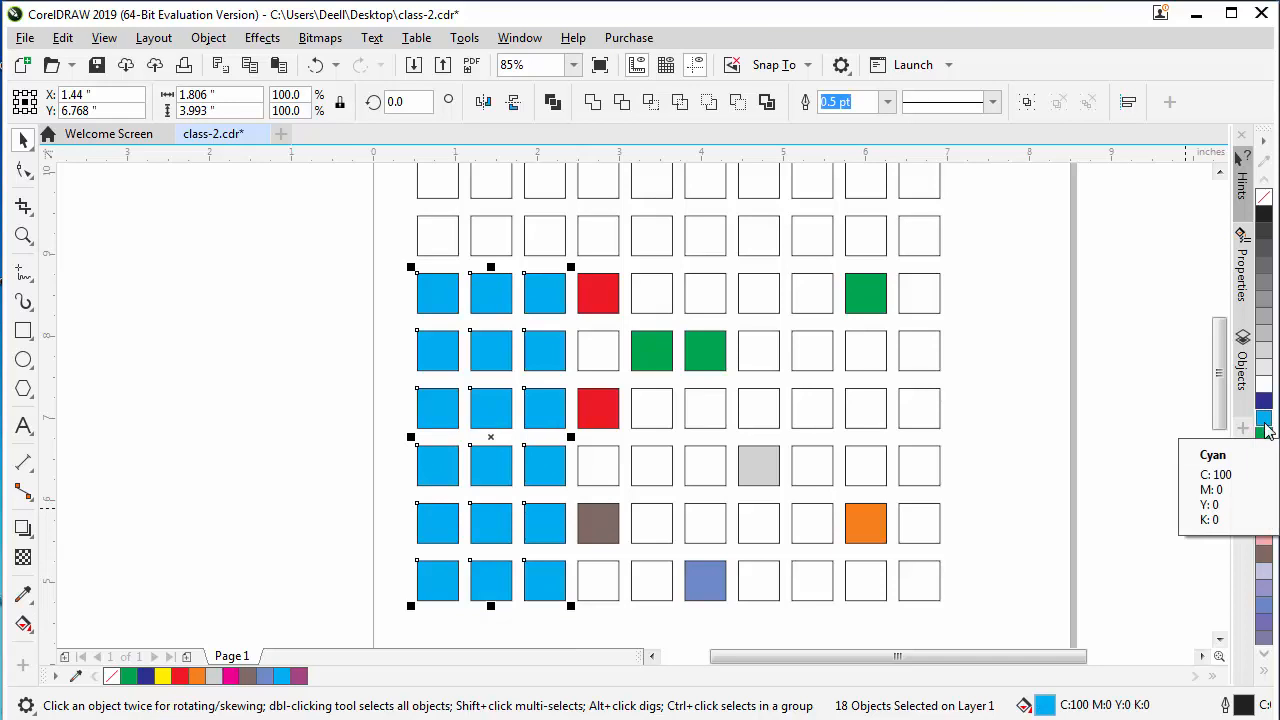
click(1264, 433)
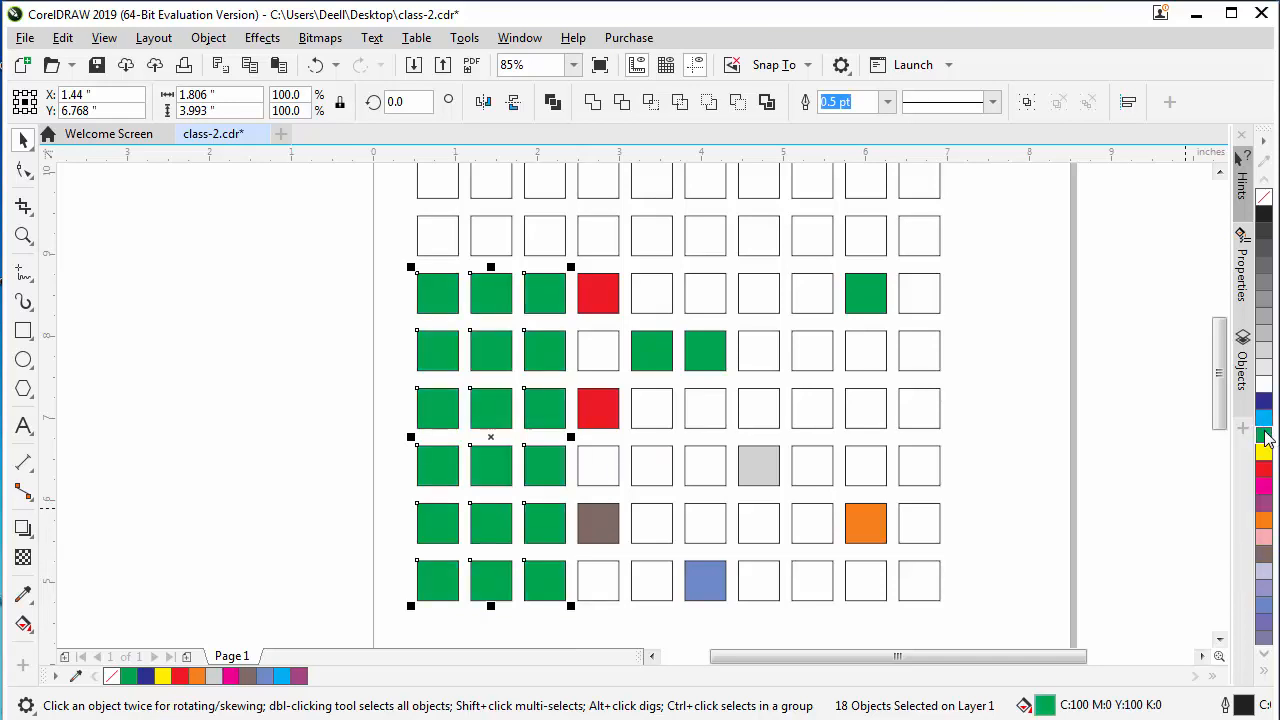
click(304, 403)
Select all ten squares of the fifth row together and fill them with cyan
drag(1003, 377, 323, 442)
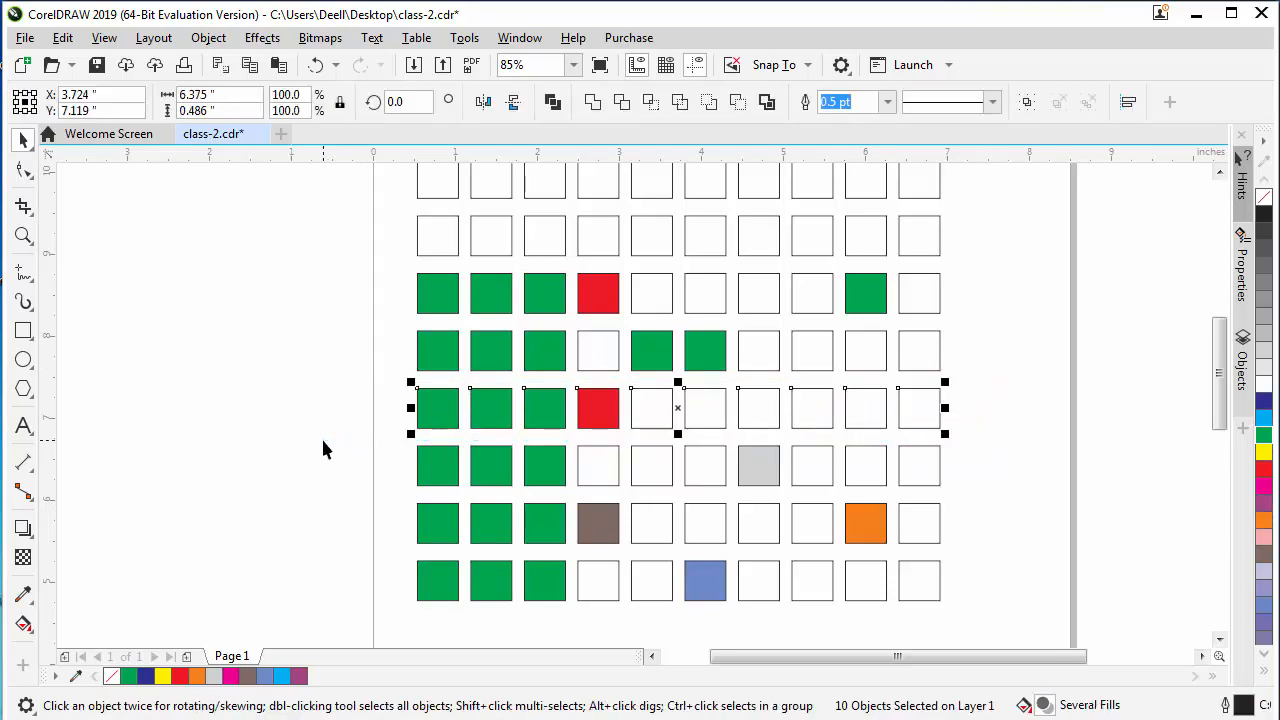
click(1264, 418)
click(300, 376)
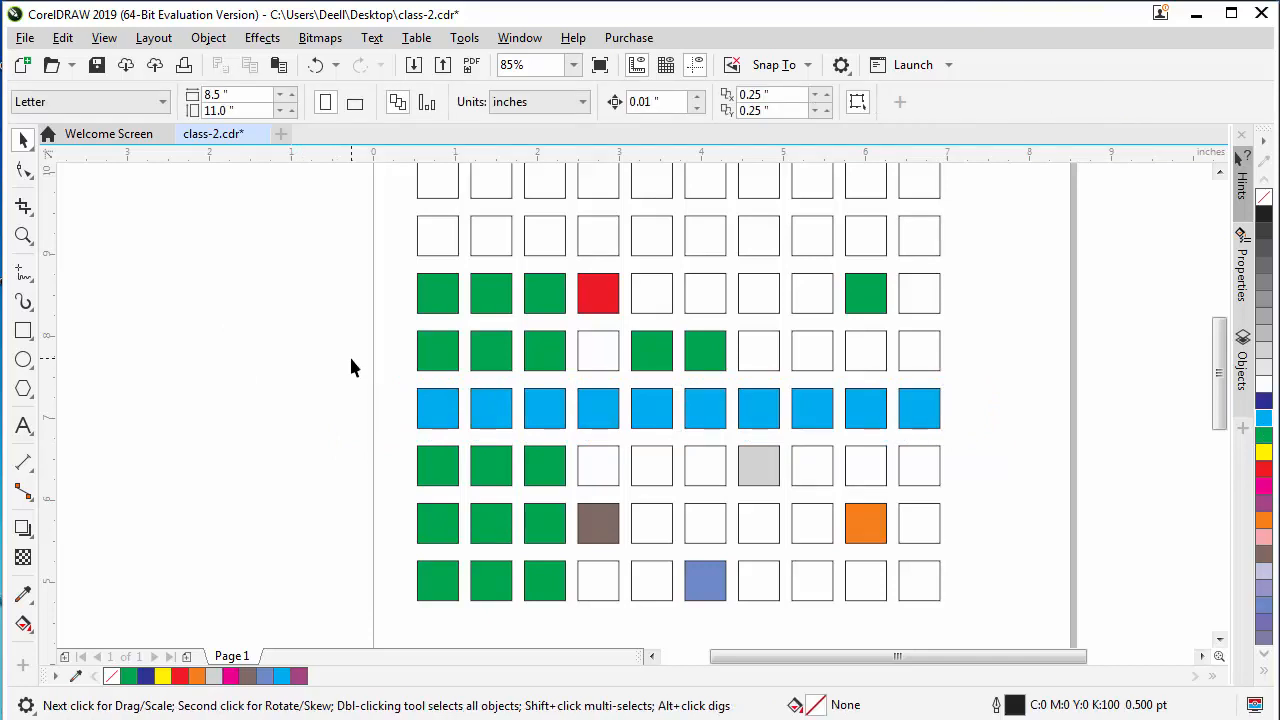
With the Freehand Pick tool, select six squares diagonally from the third row's first square to the bottom row and fill them red
click(22, 148)
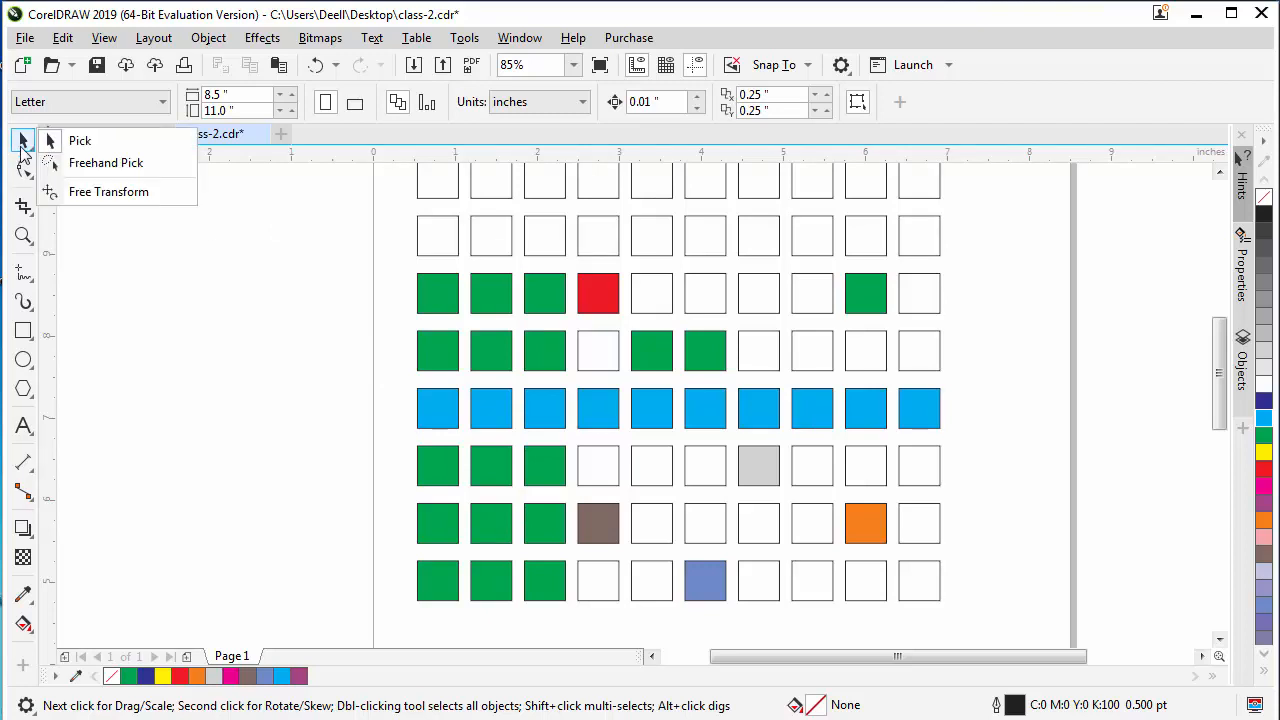
click(118, 166)
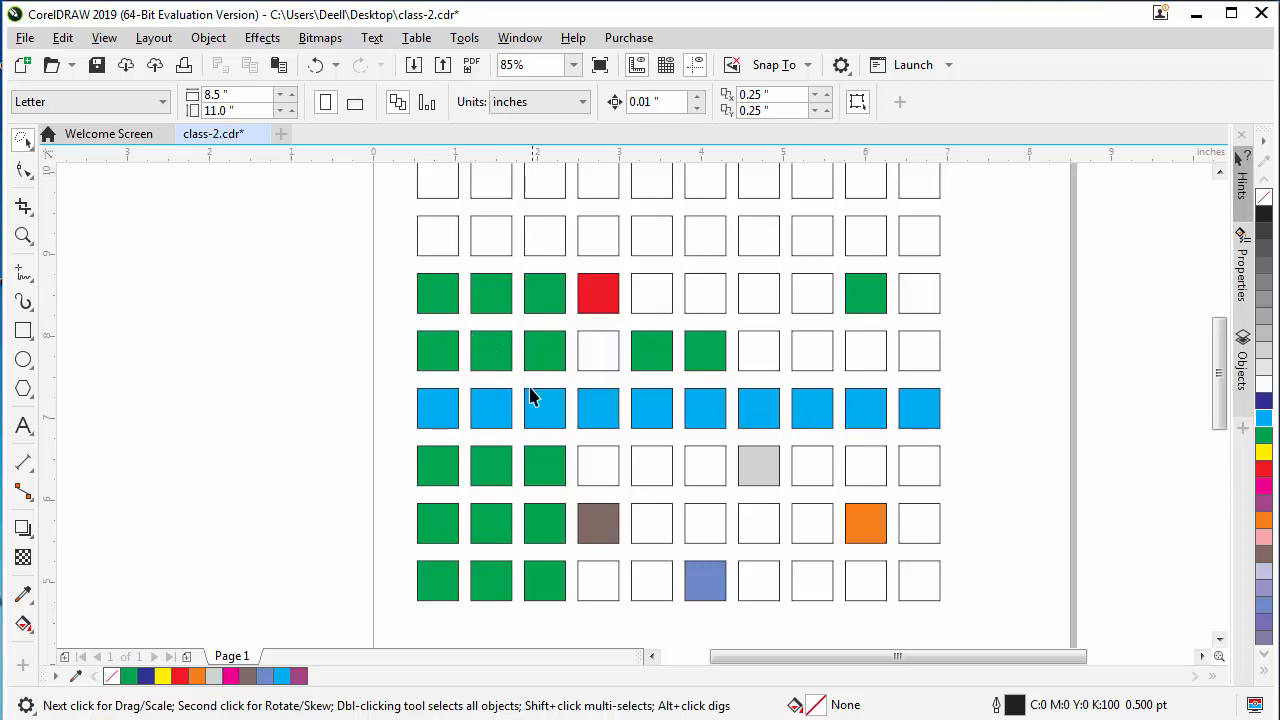
click(439, 292)
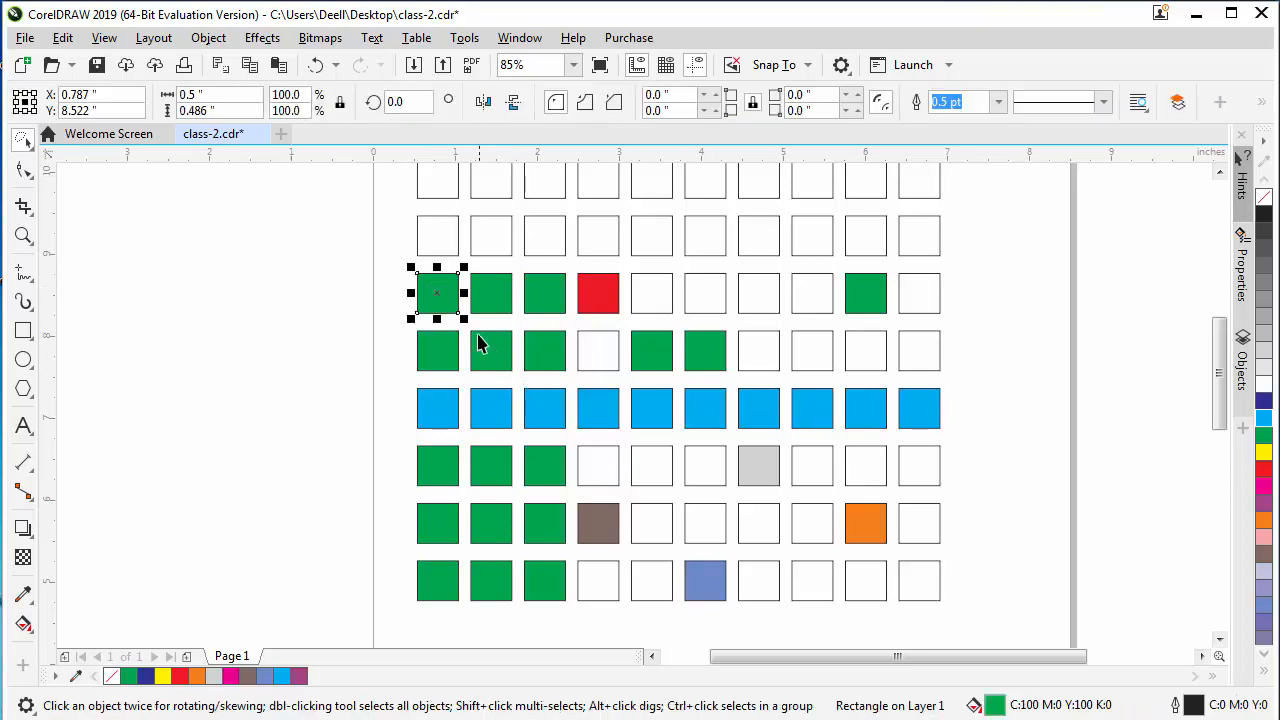
shift+click(492, 352)
shift+click(545, 408)
shift+click(598, 466)
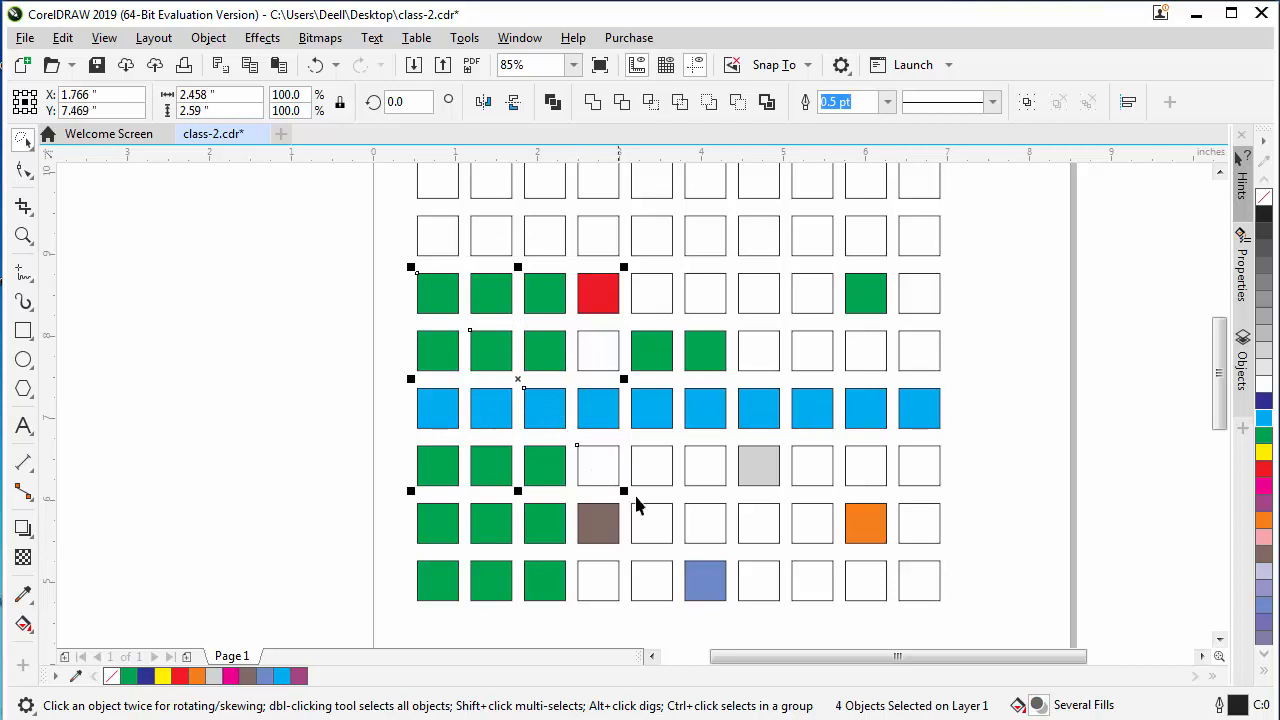
shift+click(665, 533)
shift+click(703, 586)
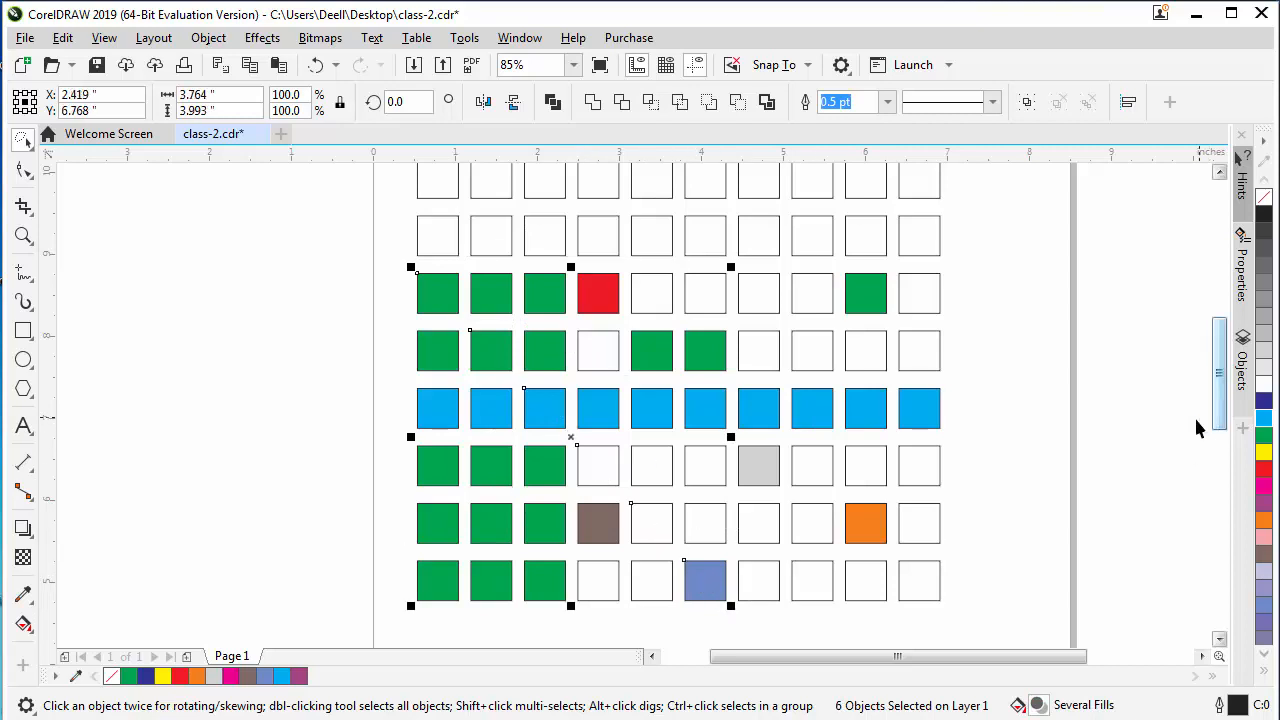
click(1266, 470)
click(313, 431)
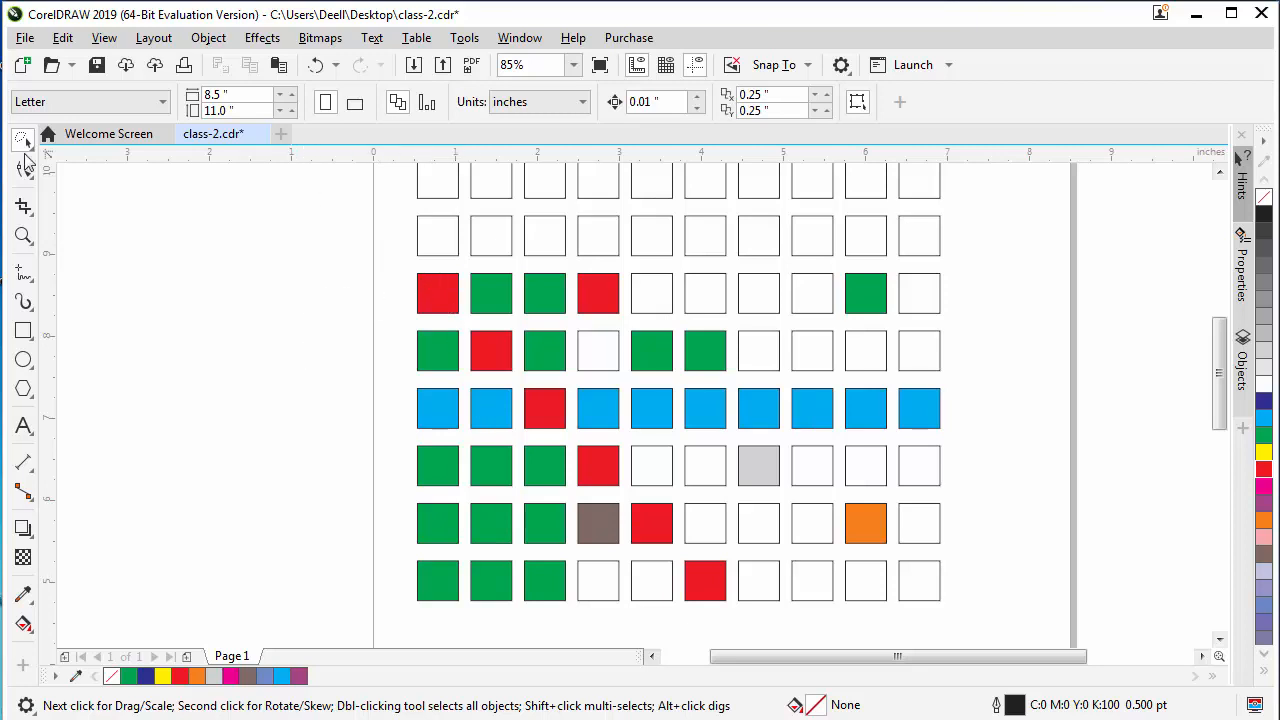
Reselect the six red diagonal squares, recolor them cyan, and undo that recolor
click(437, 296)
shift+click(492, 351)
shift+click(539, 401)
shift+click(588, 468)
shift+click(669, 538)
shift+click(700, 584)
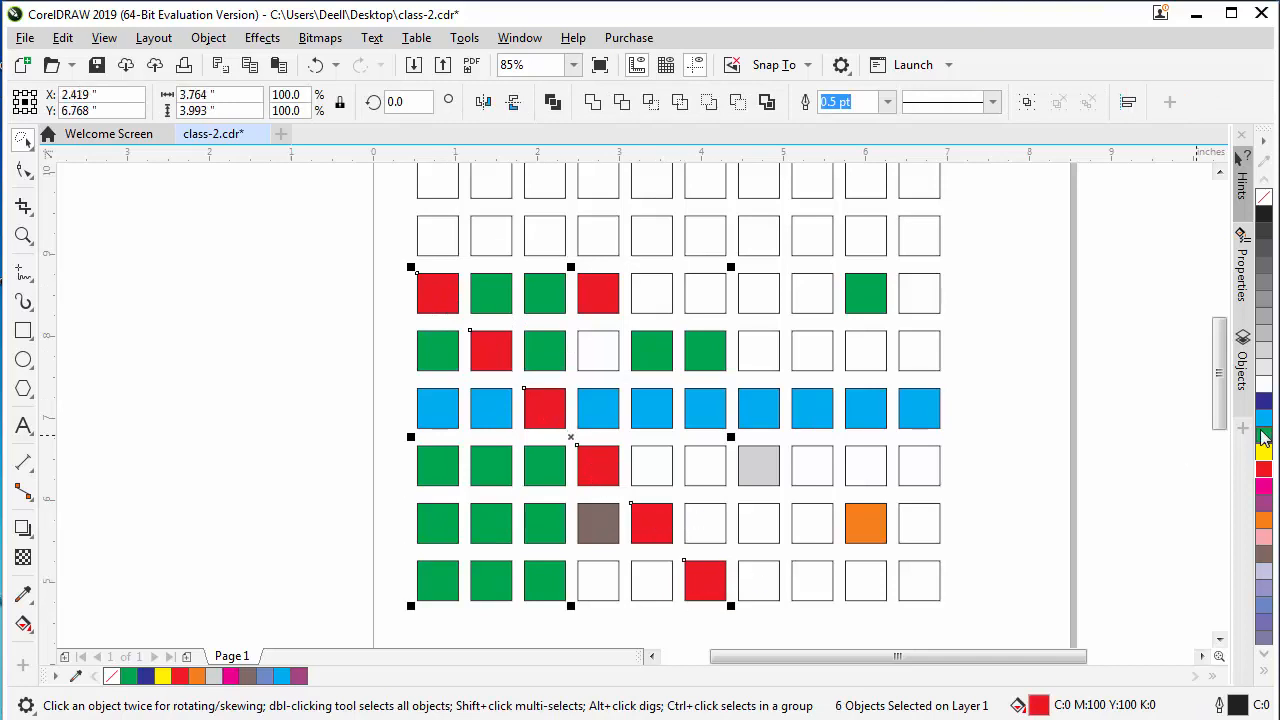
click(1263, 420)
key(ctrl+z)
click(224, 378)
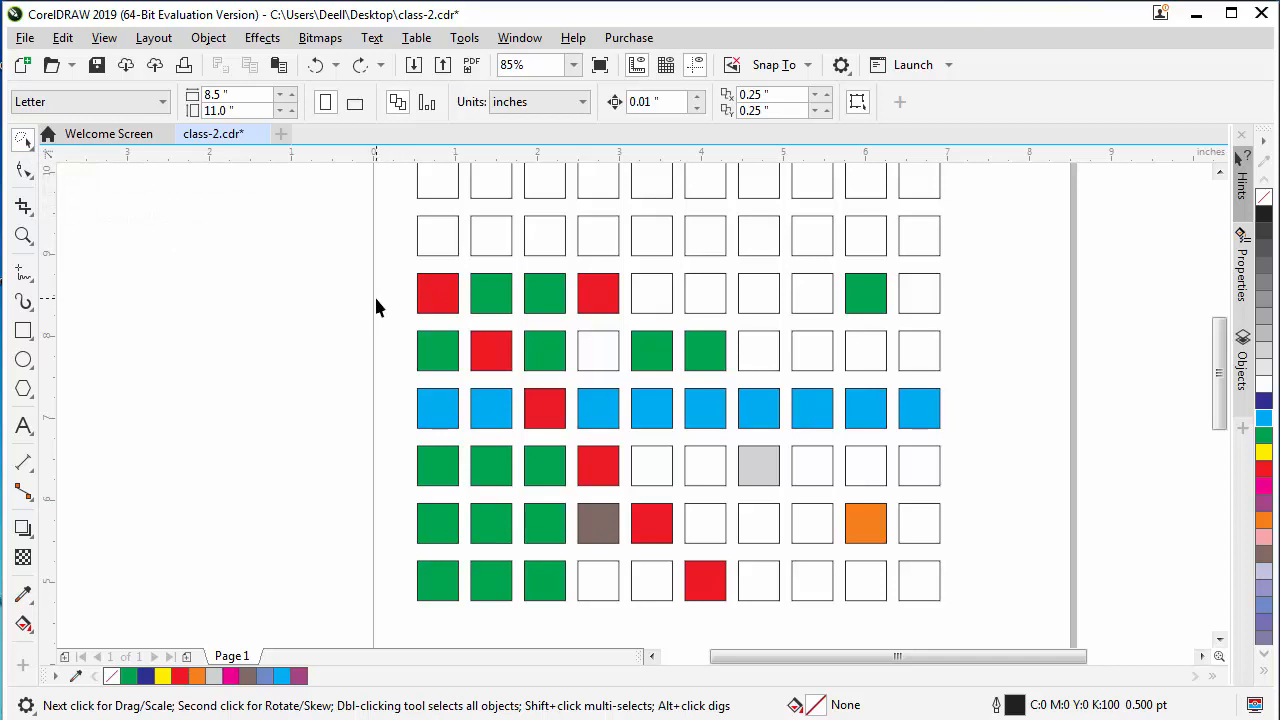
Lasso the lower five red diagonal squares freehand and recolor them green, blue, gray shades and finally blue
mouse_move(384, 303)
mouse_down()
mouse_move(465, 269)
mouse_move(464, 325)
mouse_move(518, 325)
mouse_move(512, 365)
mouse_move(528, 383)
mouse_move(571, 385)
mouse_move(573, 434)
mouse_move(629, 440)
mouse_move(624, 492)
mouse_move(676, 495)
mouse_move(687, 547)
mouse_move(743, 561)
mouse_move(733, 607)
mouse_move(684, 618)
mouse_move(739, 566)
mouse_move(737, 600)
mouse_move(714, 616)
mouse_move(676, 598)
mouse_move(676, 550)
mouse_move(624, 540)
mouse_move(605, 500)
mouse_move(566, 494)
mouse_move(569, 447)
mouse_move(518, 384)
mouse_move(467, 386)
mouse_move(457, 330)
mouse_move(395, 312)
mouse_move(471, 343)
mouse_up()
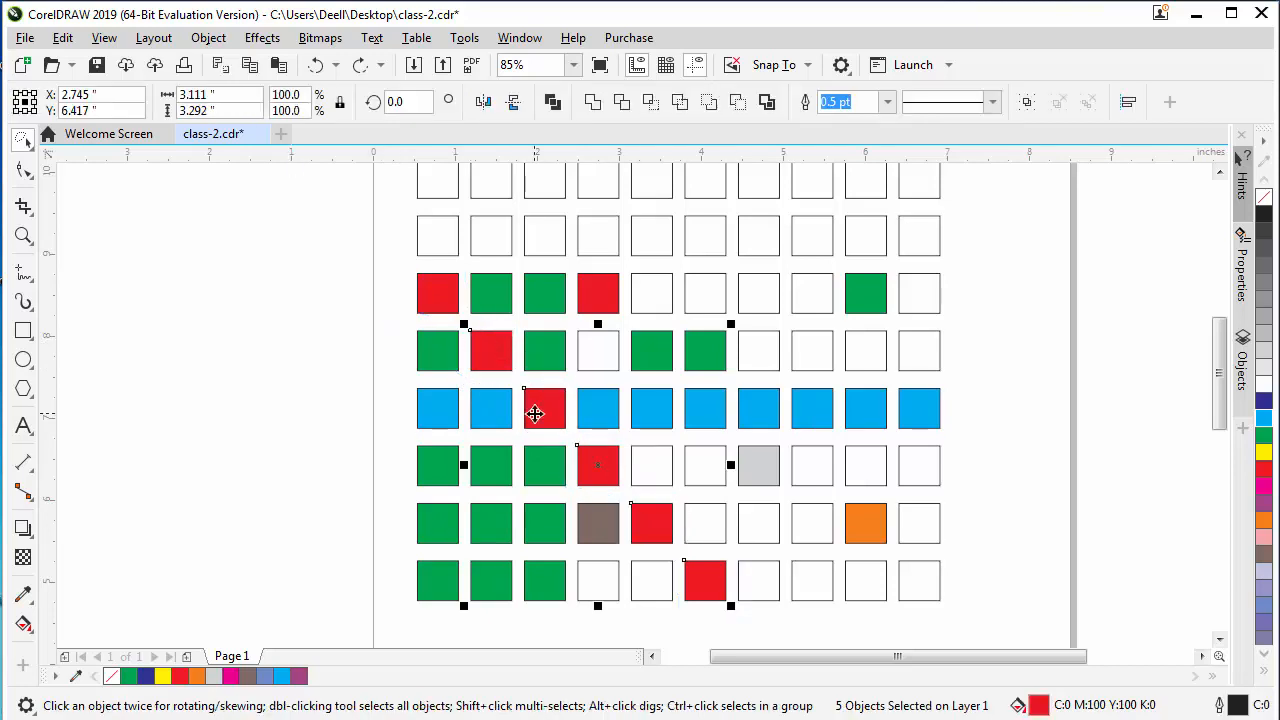
click(1262, 436)
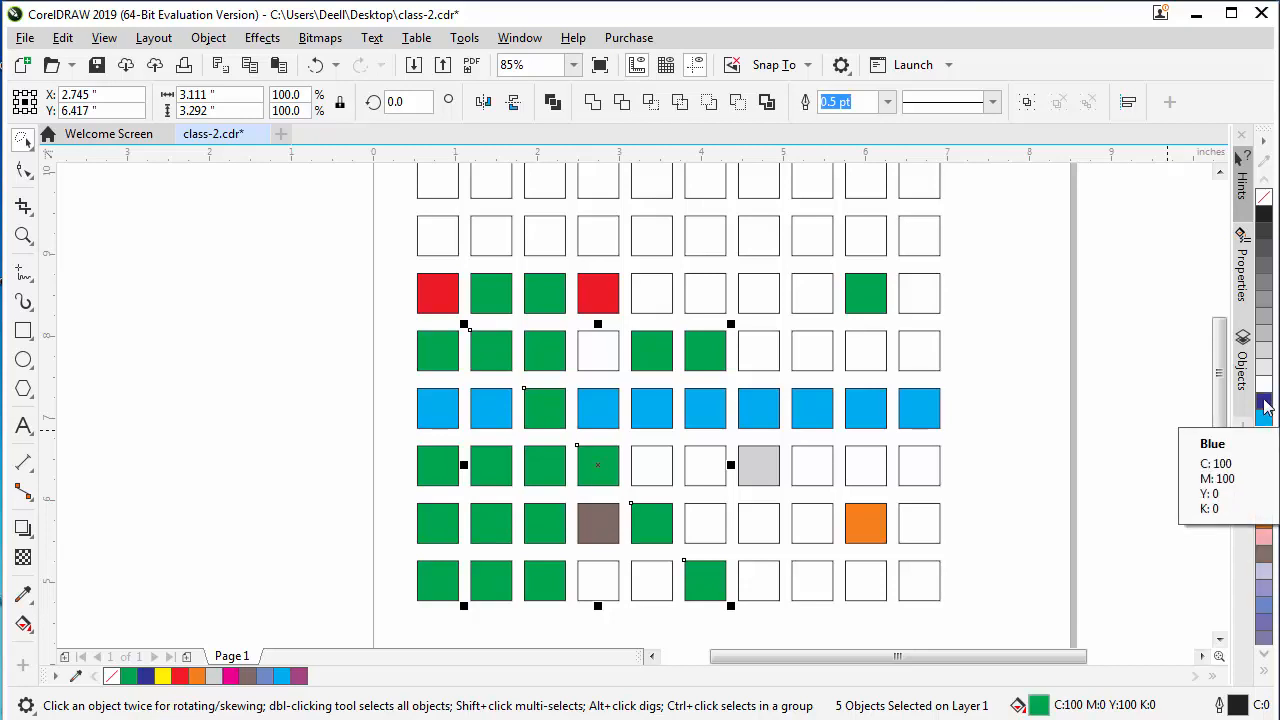
click(1265, 405)
click(1263, 322)
click(1264, 352)
click(1265, 405)
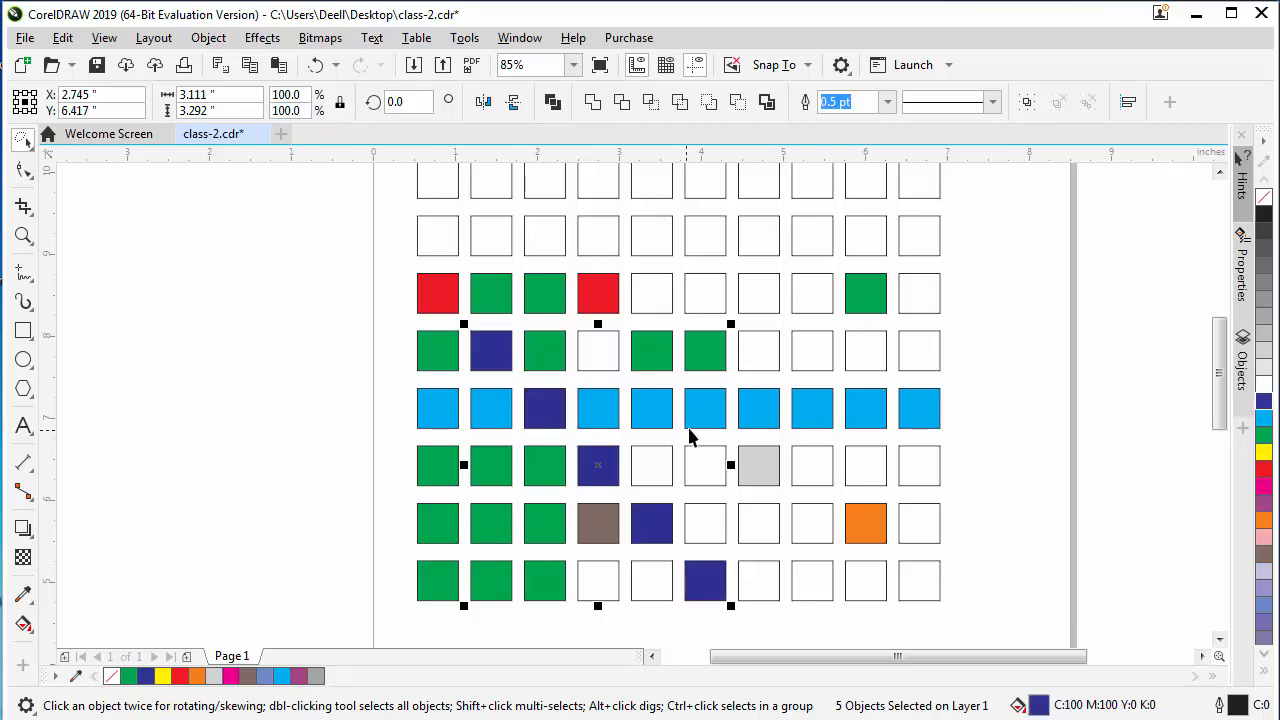
click(158, 325)
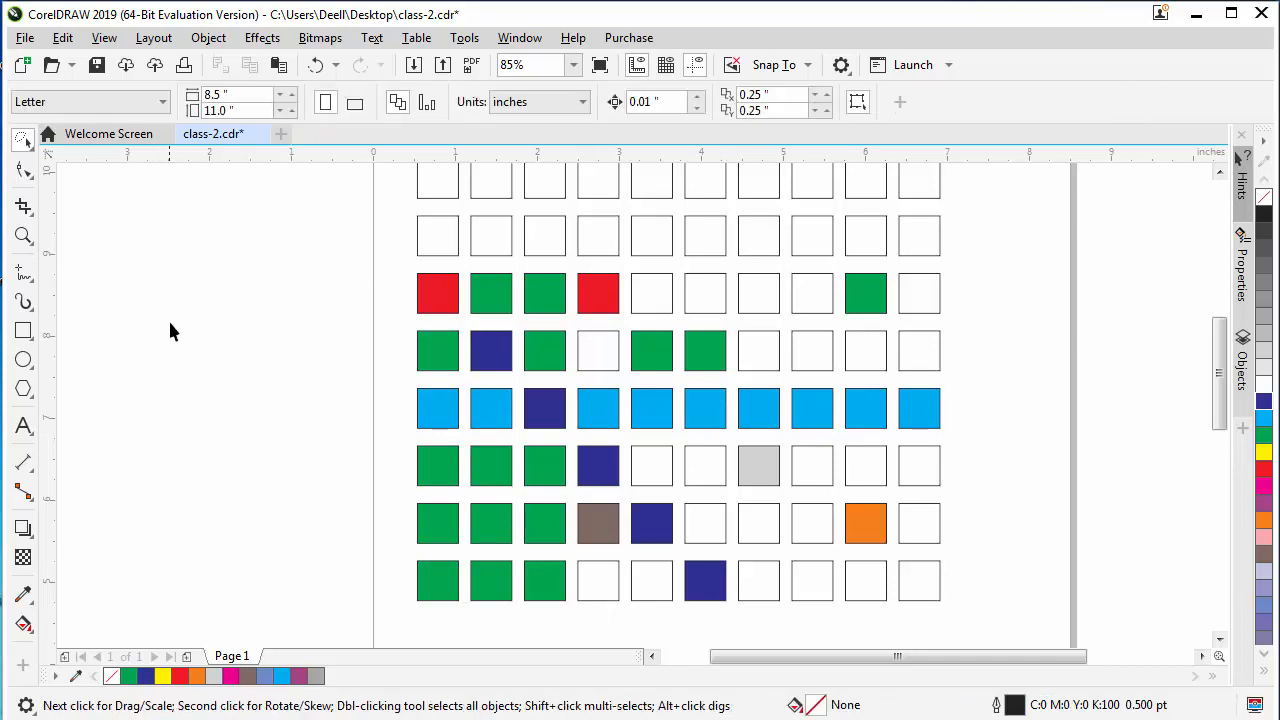
Draw a circle about 0.317 inches wide left of the page and repeat it sideways into a row of four
click(23, 359)
mouse_move(188, 258)
mouse_down()
mouse_move(212, 284)
mouse_move(237, 270)
mouse_up()
click(23, 140)
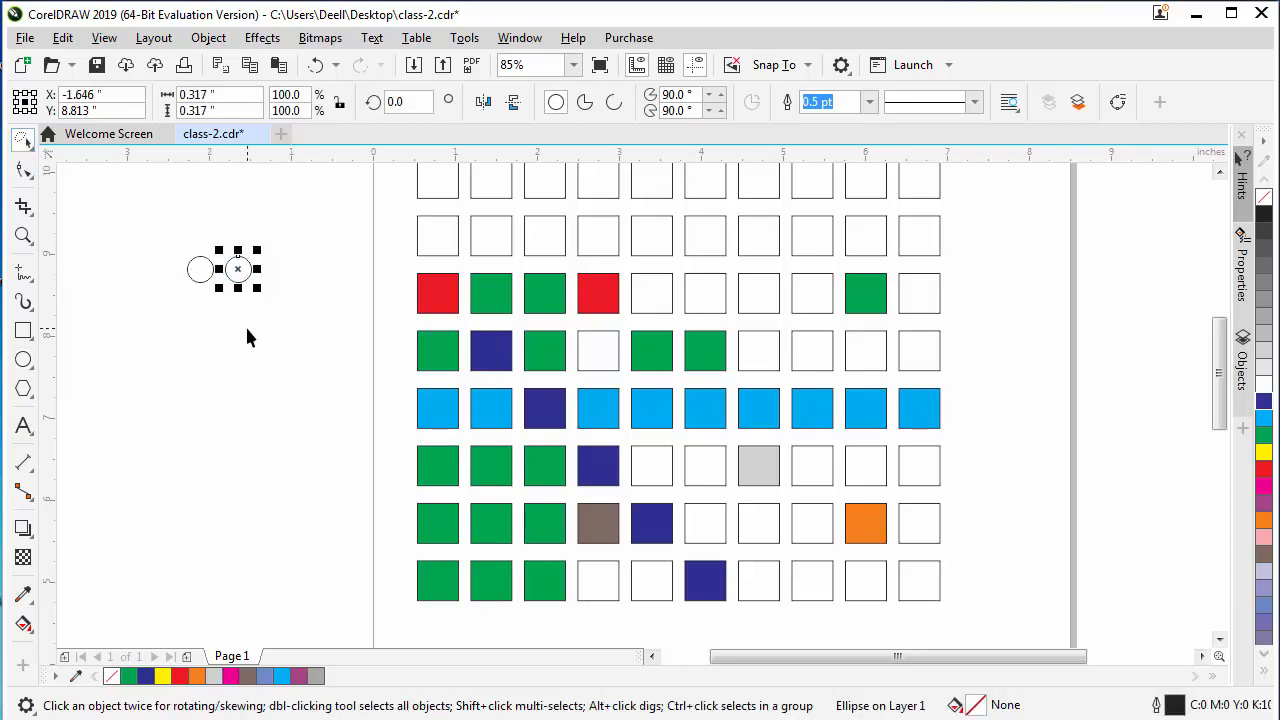
key(ctrl+r)
key(ctrl+r)
Select the four circles with the Pick tool, copy the row directly below, and repeat the copy to make eight rows
mouse_move(152, 216)
mouse_down()
mouse_move(300, 325)
mouse_move(333, 330)
mouse_up()
click(23, 140)
click(75, 141)
drag(163, 229, 329, 320)
drag(276, 283, 271, 329)
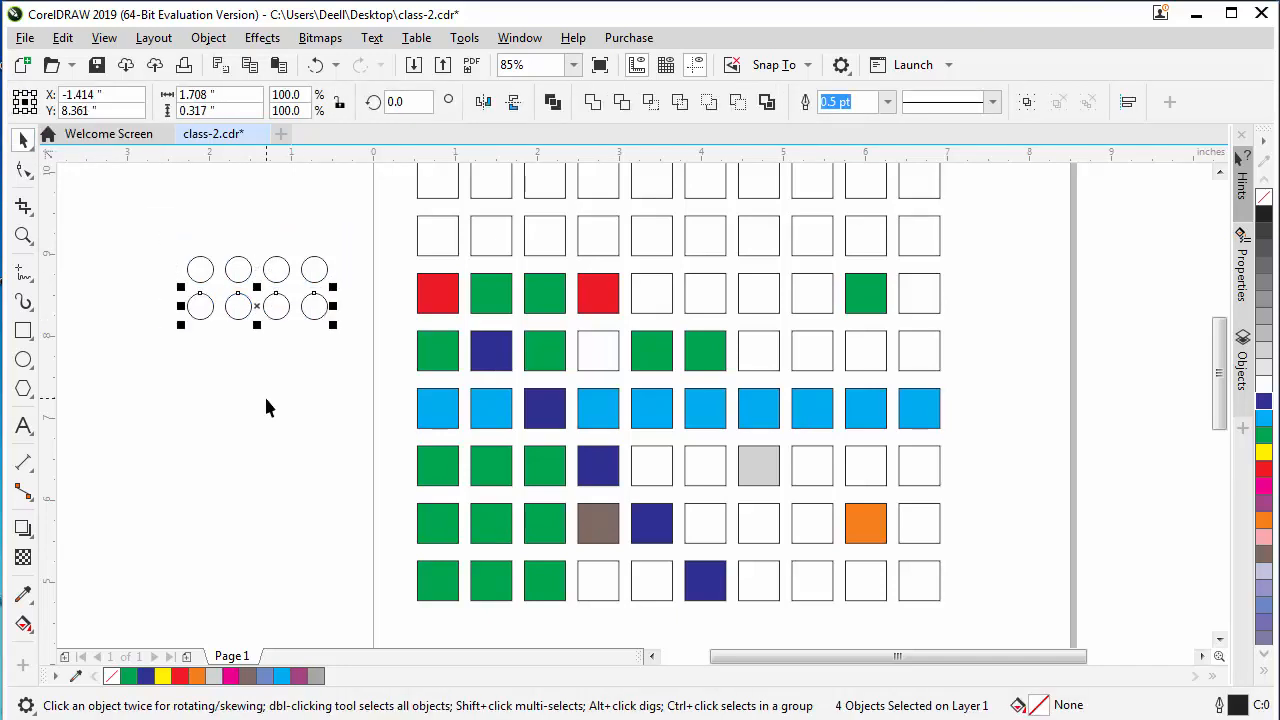
key(ctrl+d)
key(ctrl+d)
key(ctrl+d)
key(ctrl+d)
key(ctrl+d)
key(ctrl+d)
click(198, 338)
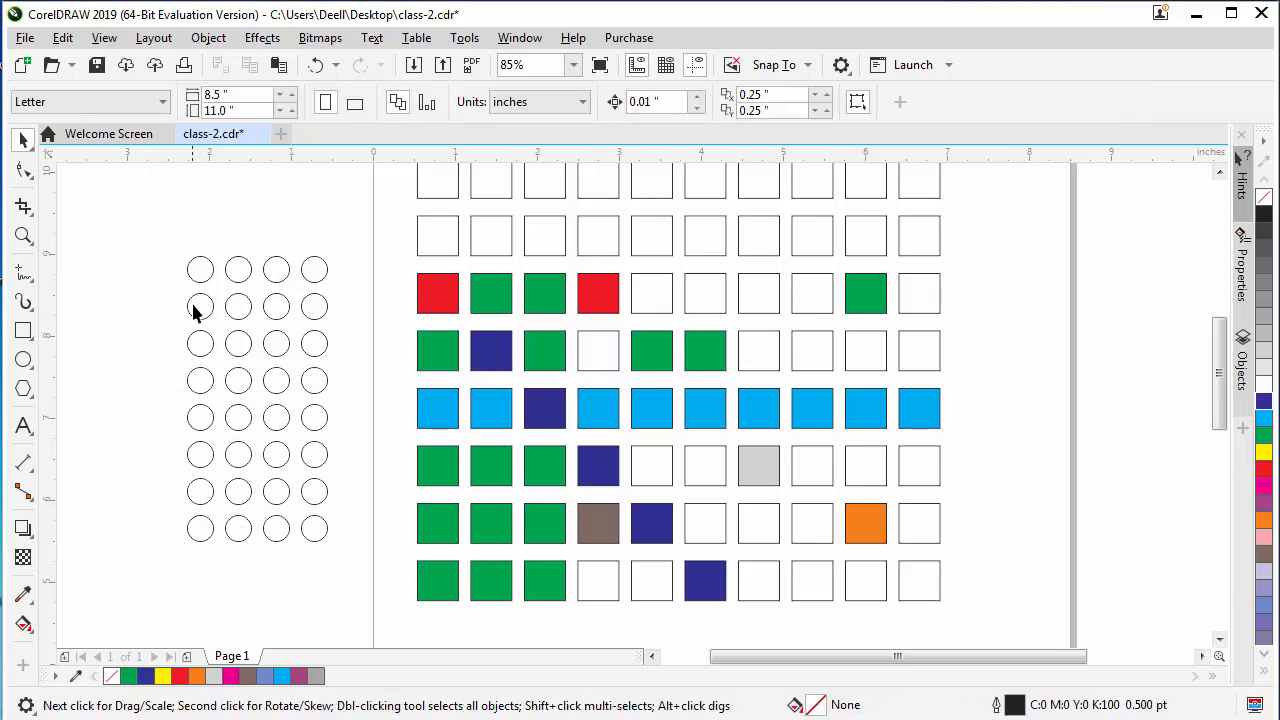
Select eight circles along a curved path from the second row's first circle to the bottom row's first, and fill them red
click(198, 317)
shift+click(233, 354)
shift+click(283, 390)
shift+click(315, 416)
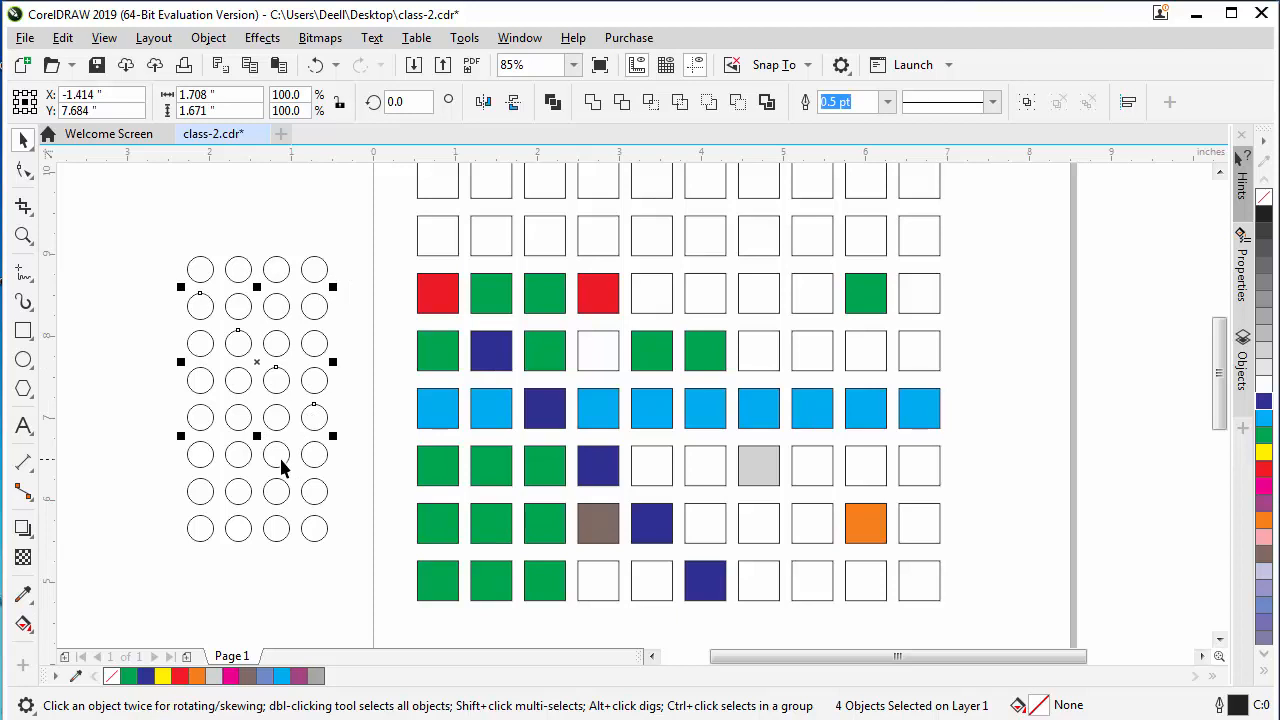
shift+click(314, 460)
shift+click(279, 491)
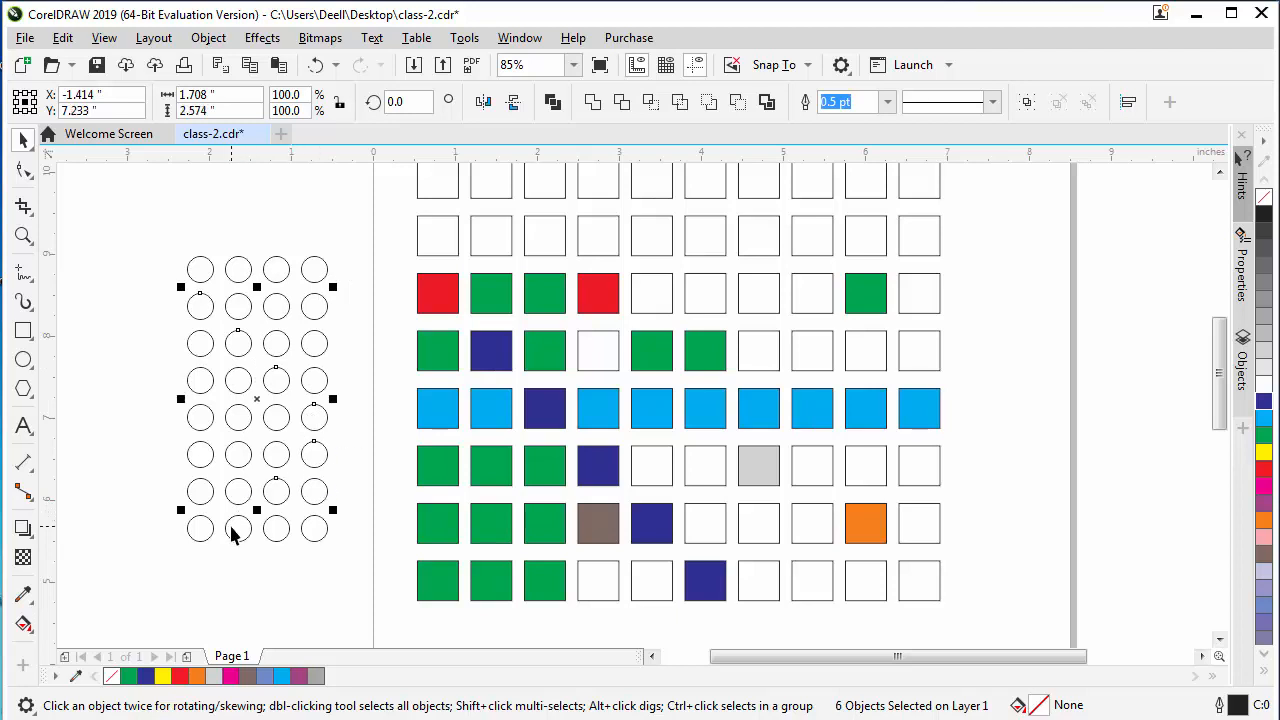
shift+click(231, 535)
shift+click(192, 522)
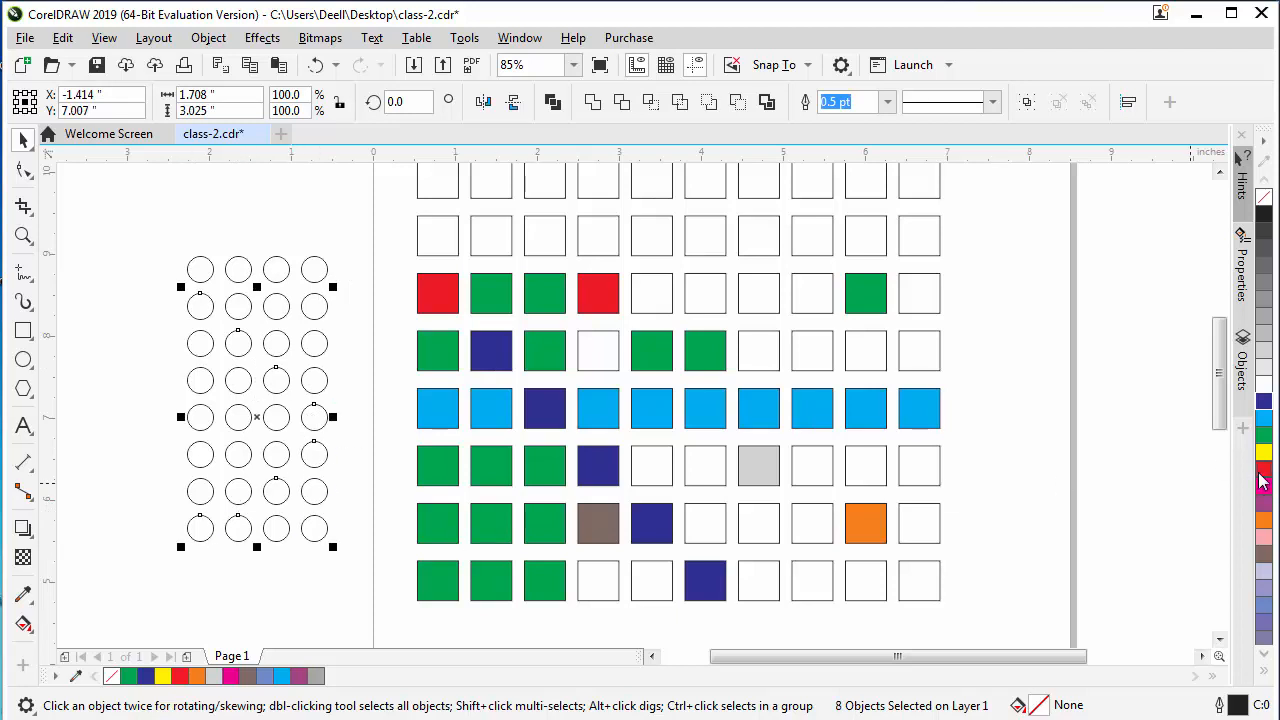
click(1263, 468)
click(112, 345)
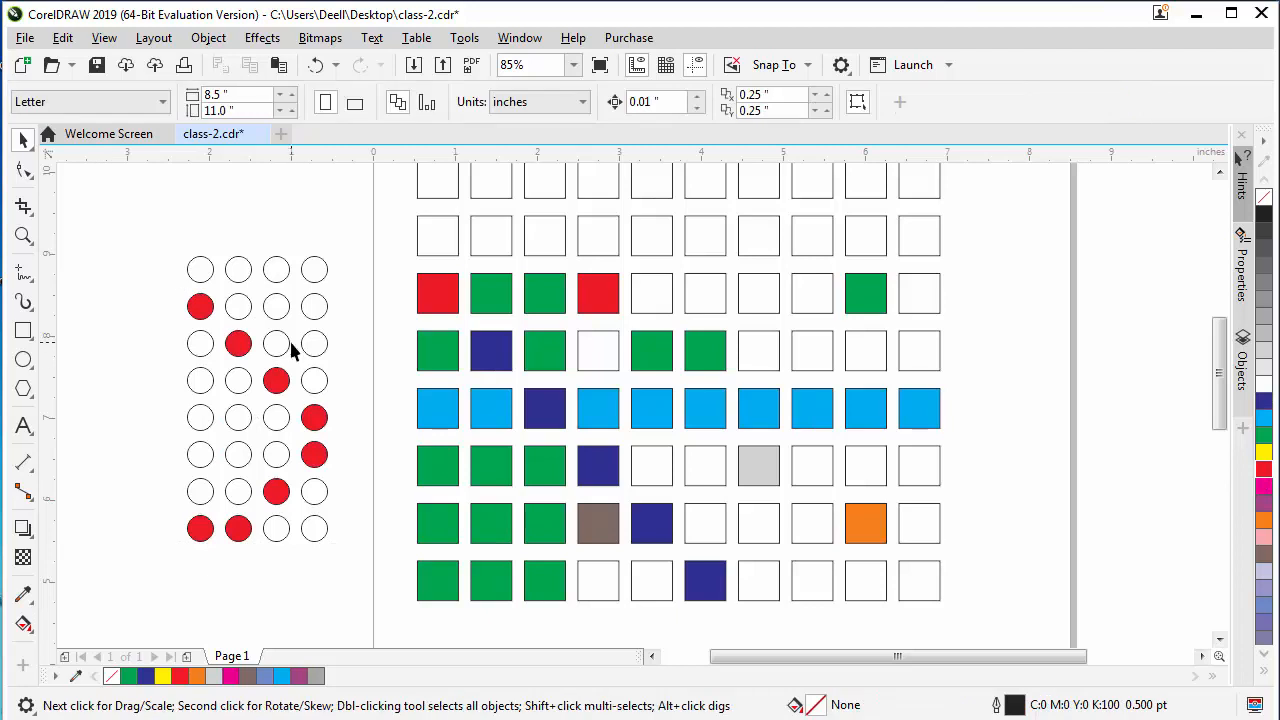
Lasso the eight red circles with the Freehand Pick tool and recolor them yellow, red, green and finally cyan
click(25, 140)
click(63, 163)
mouse_move(181, 287)
mouse_down()
mouse_move(221, 325)
mouse_move(254, 327)
mouse_move(267, 356)
mouse_move(304, 371)
mouse_move(293, 397)
mouse_move(336, 405)
mouse_move(306, 482)
mouse_up()
mouse_move(296, 493)
mouse_down()
mouse_move(263, 513)
mouse_move(246, 549)
mouse_move(176, 558)
mouse_move(175, 523)
mouse_move(253, 502)
mouse_move(259, 474)
mouse_move(292, 467)
mouse_move(298, 431)
mouse_move(291, 401)
mouse_move(261, 397)
mouse_move(259, 363)
mouse_move(222, 357)
mouse_move(217, 329)
mouse_move(161, 330)
mouse_up()
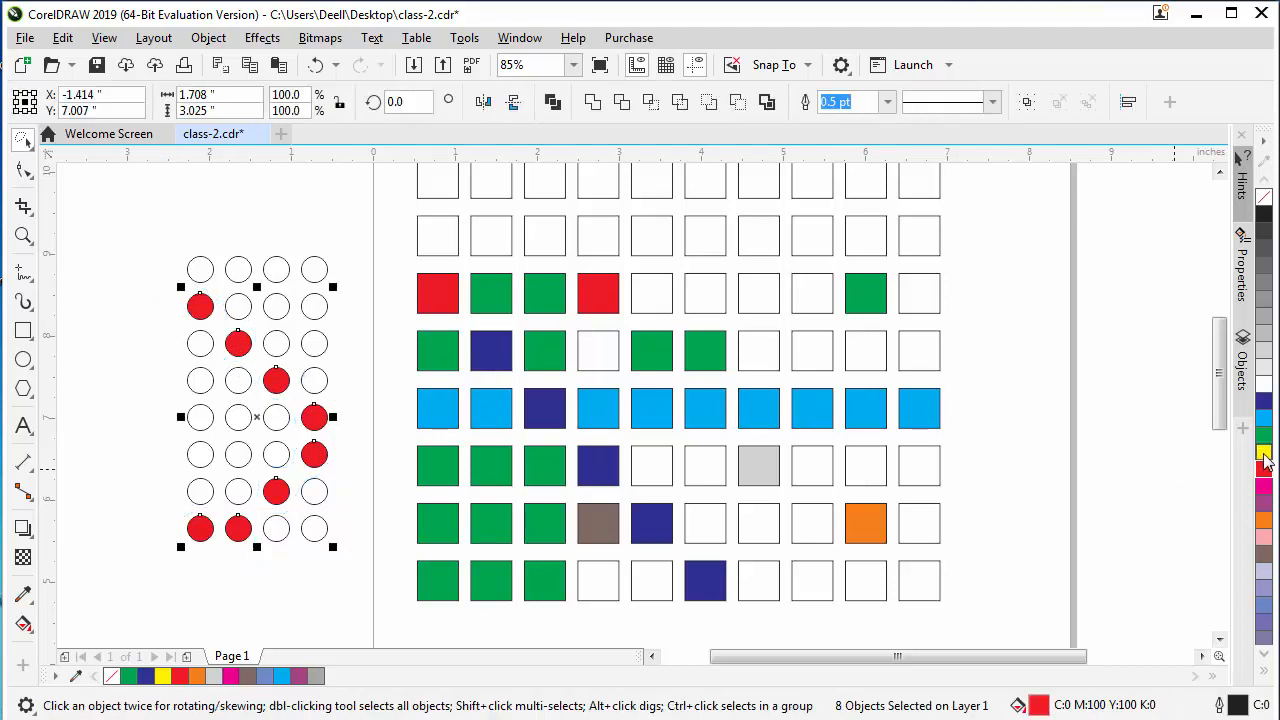
click(1264, 451)
click(1264, 472)
click(1264, 433)
click(1264, 417)
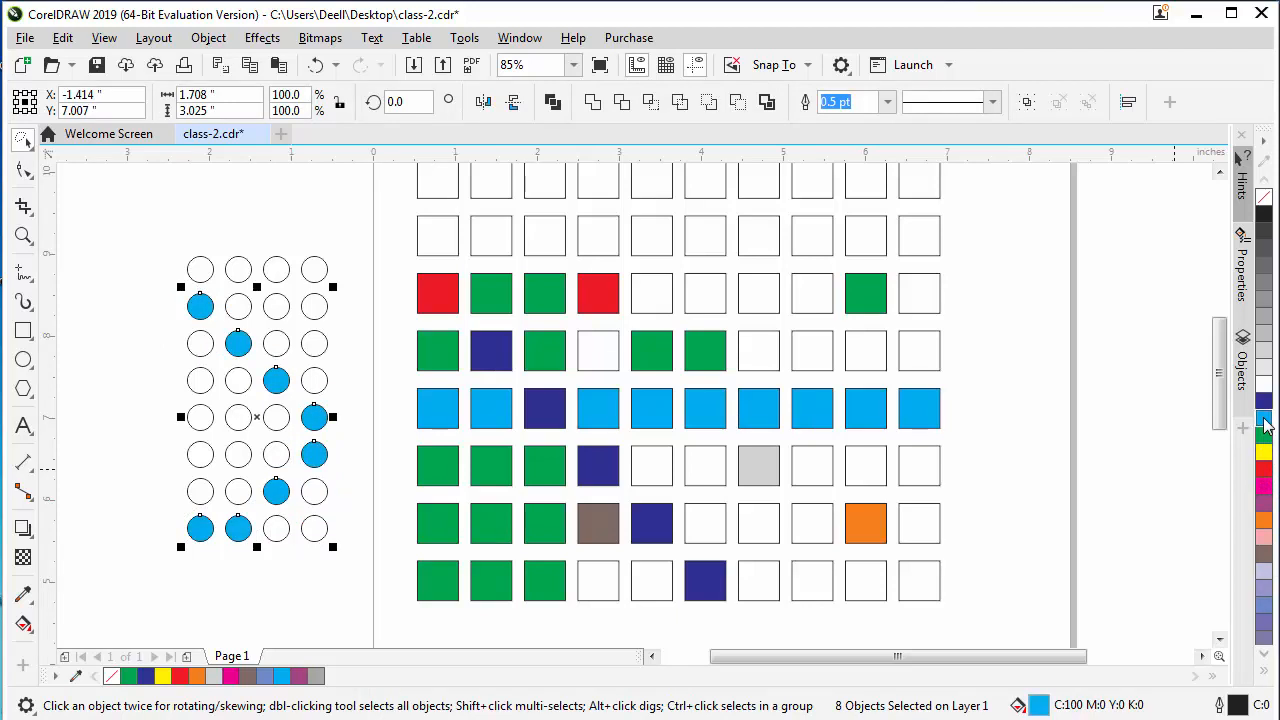
click(96, 200)
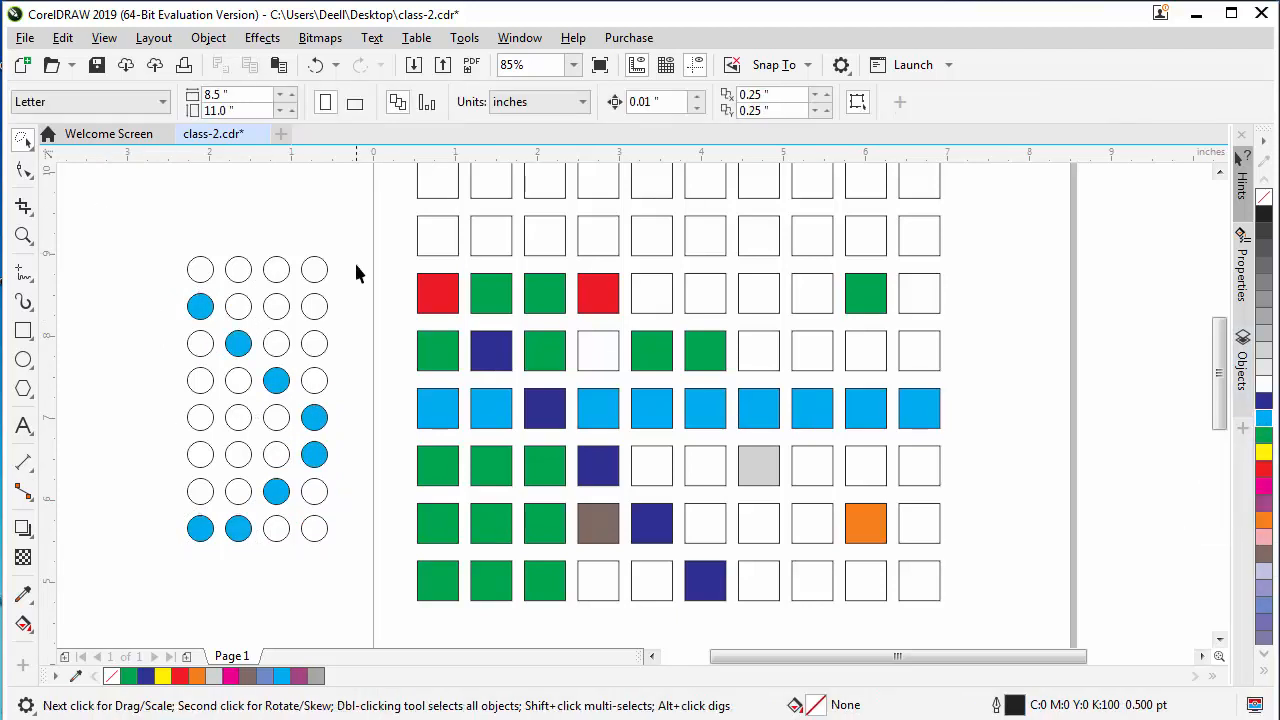
scroll(849, 368, down, 2)
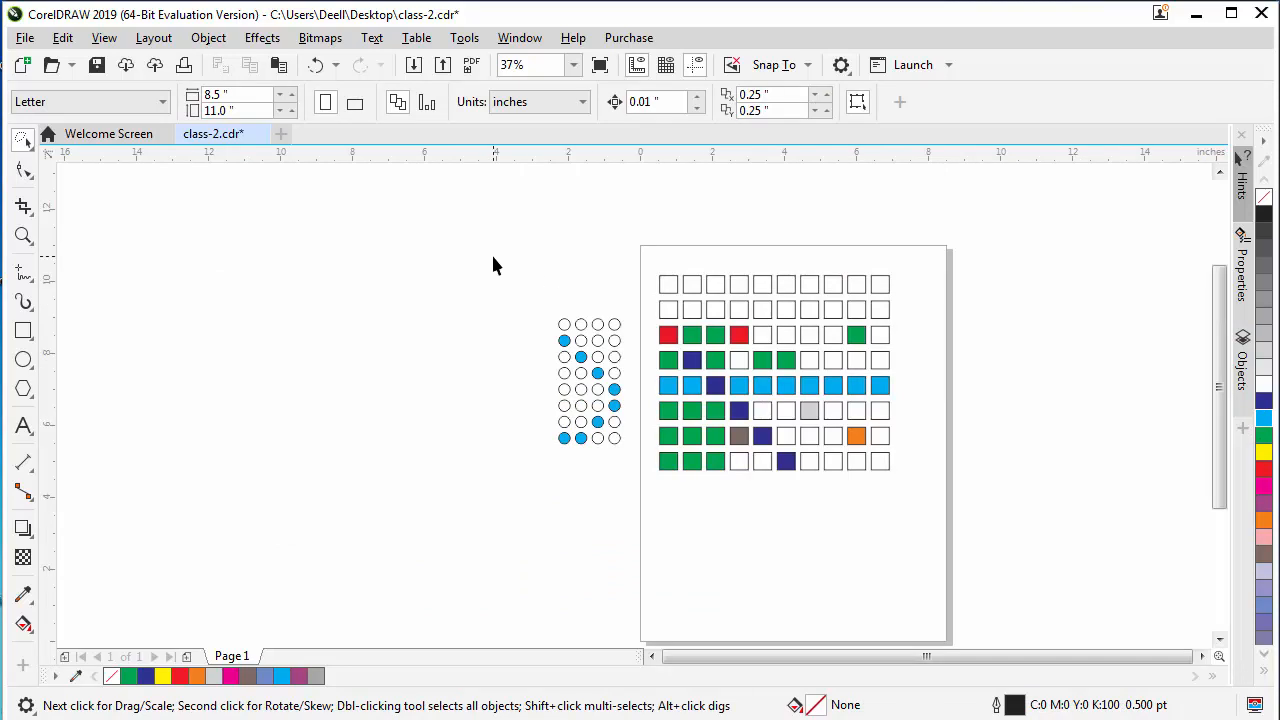
Scale the second row's third circle with Free Transform into an oval about 0.474 by 0.411 inches, and undo a further rescale
click(24, 141)
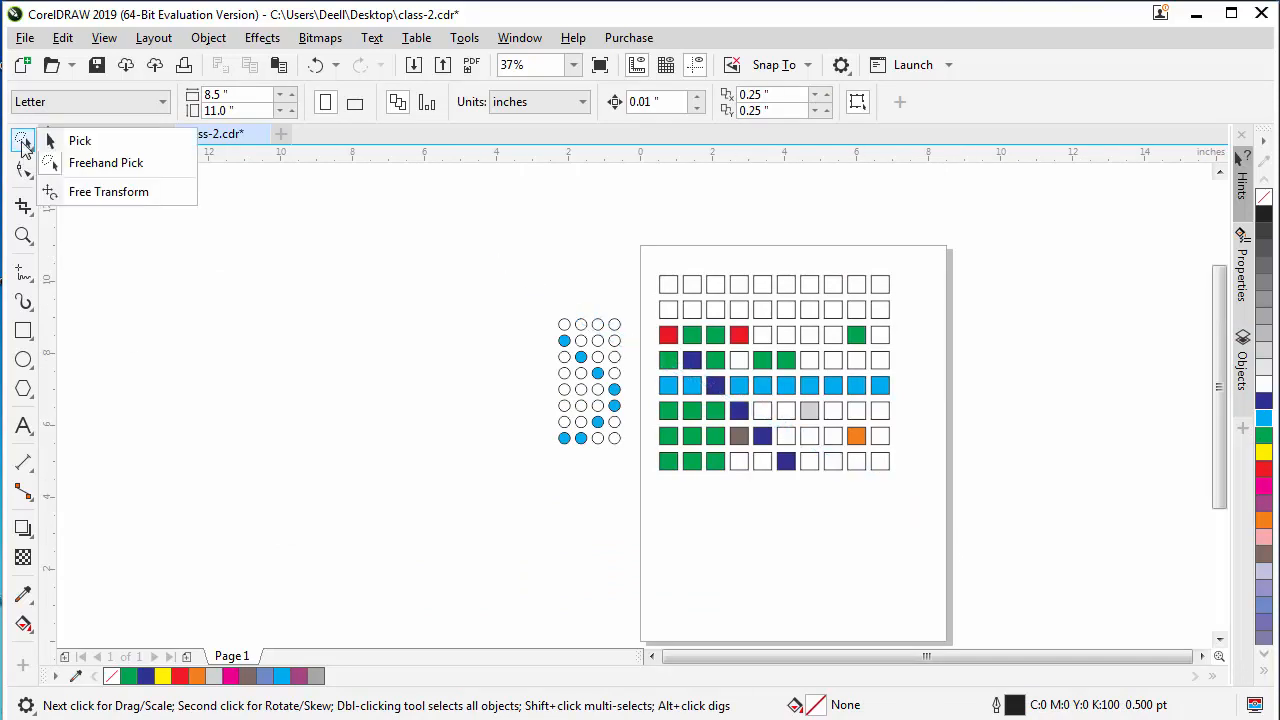
click(86, 198)
click(595, 340)
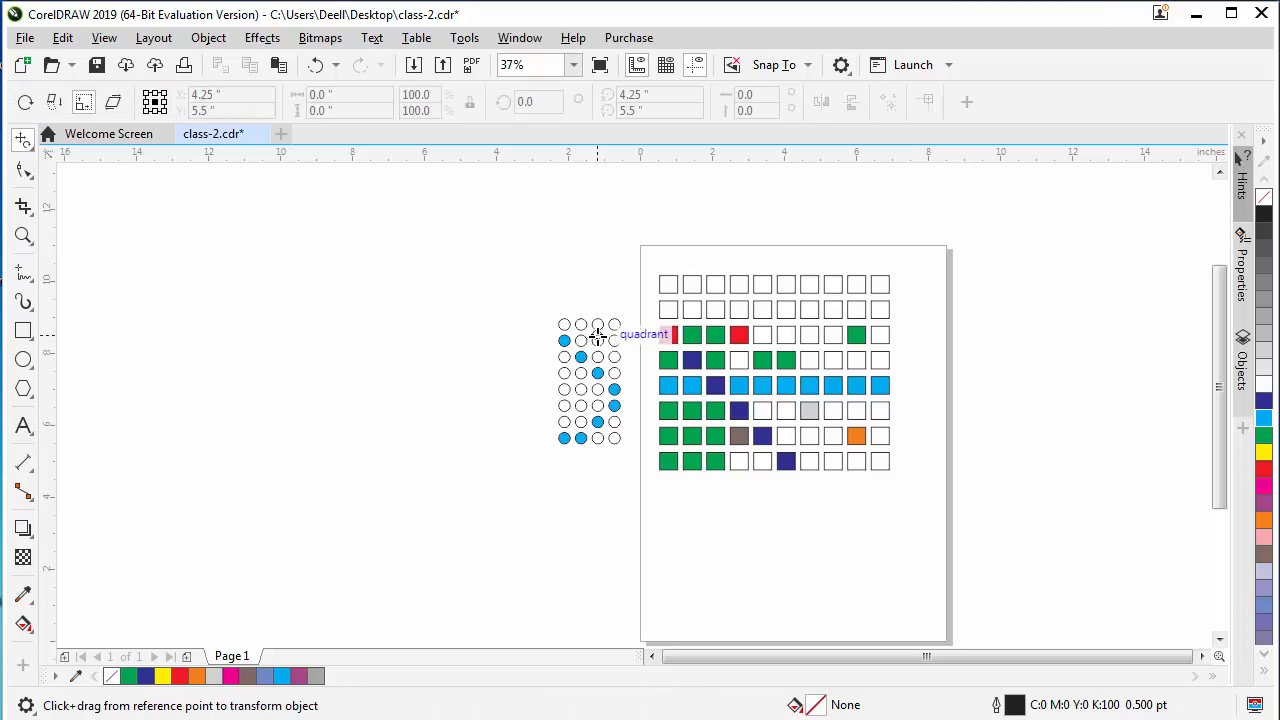
mouse_move(597, 341)
mouse_down()
mouse_move(611, 331)
mouse_move(617, 356)
mouse_up()
key(z)
drag(514, 280, 743, 486)
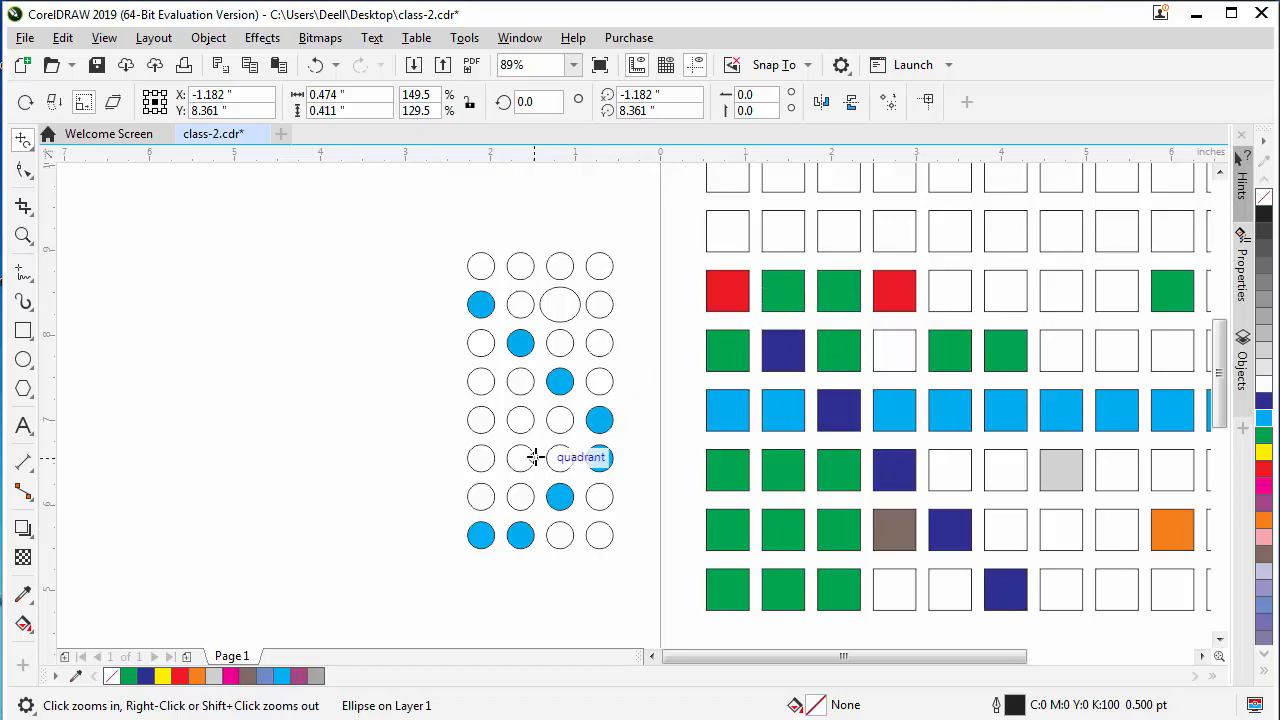
drag(485, 267, 455, 308)
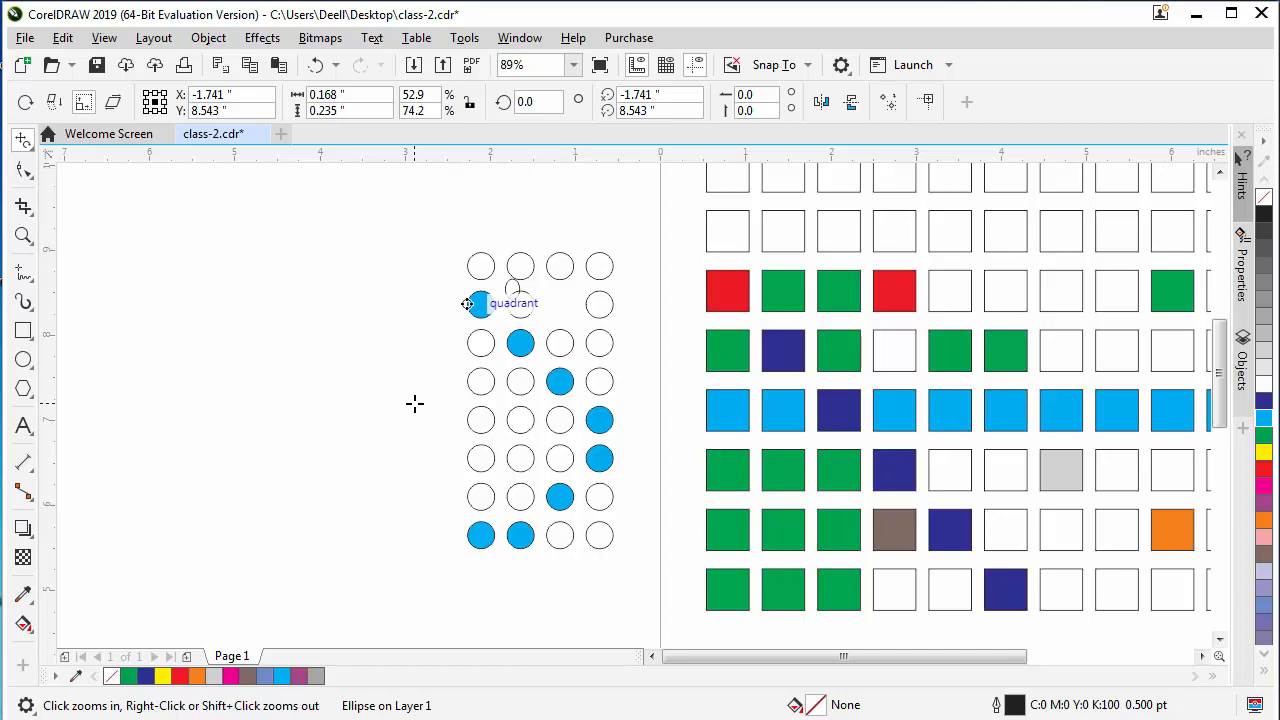
key(ctrl+z)
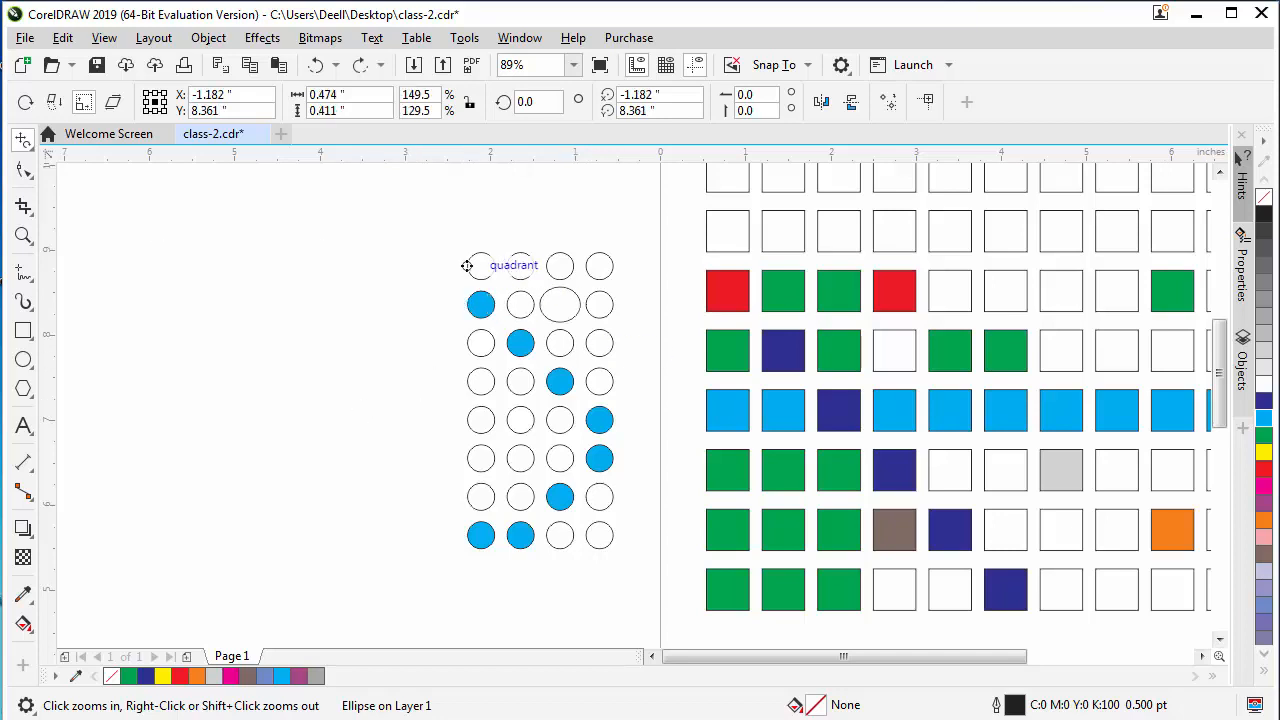
Move the cyan circle in the third row out of the grid into the empty area to its left and select it
click(20, 140)
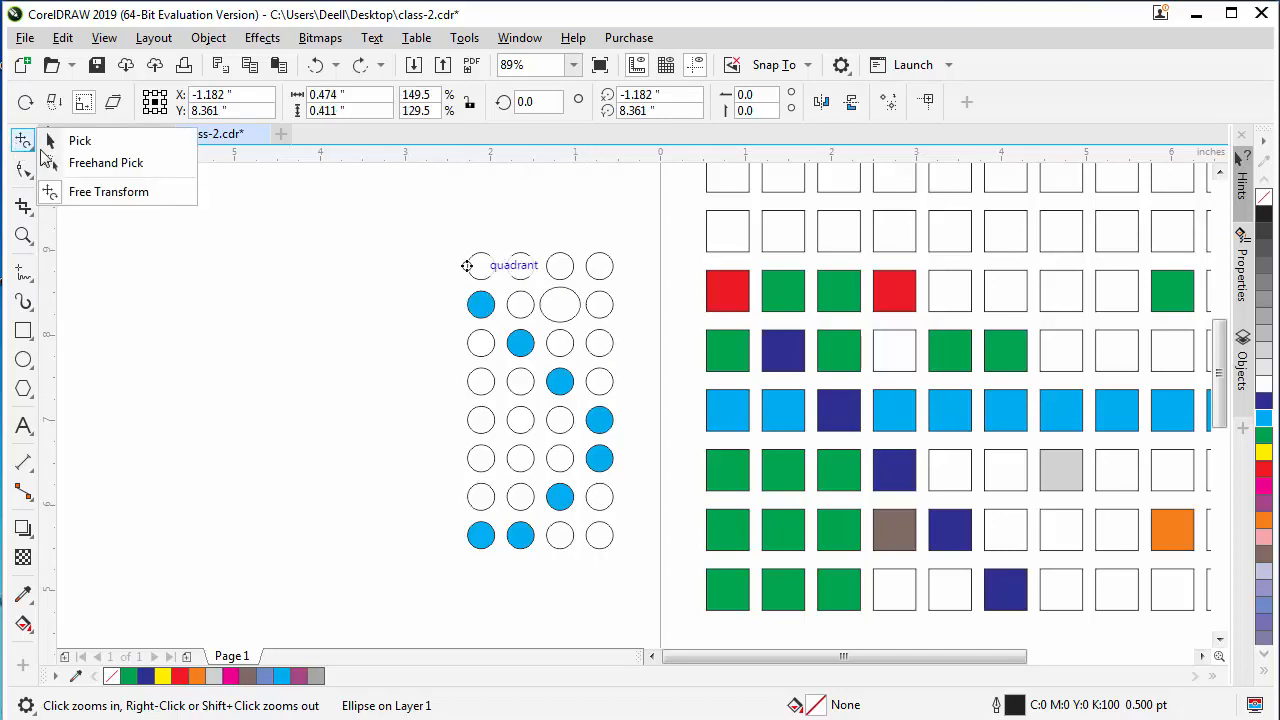
click(78, 137)
drag(410, 365, 314, 351)
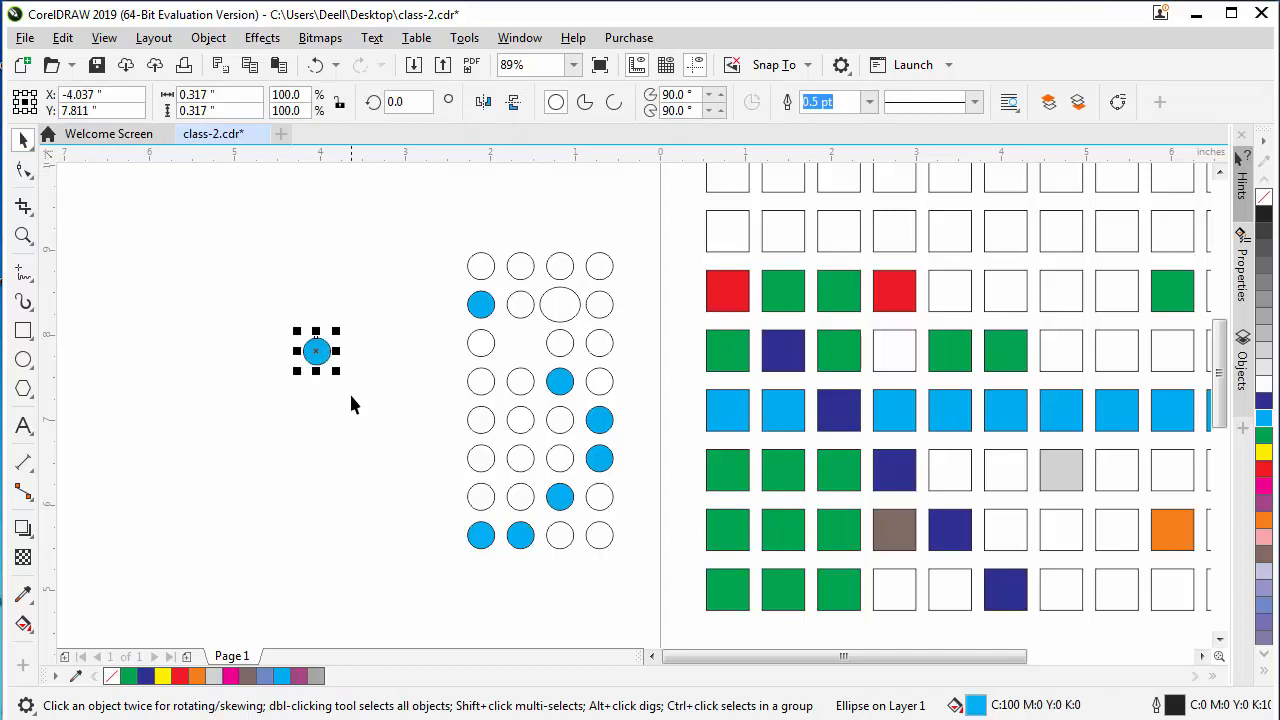
click(274, 420)
click(318, 358)
Scale the separated cyan circle with Free Transform into a wide oval about 0.668 by 0.373 inches
click(34, 153)
click(80, 198)
key(z)
drag(263, 300, 503, 446)
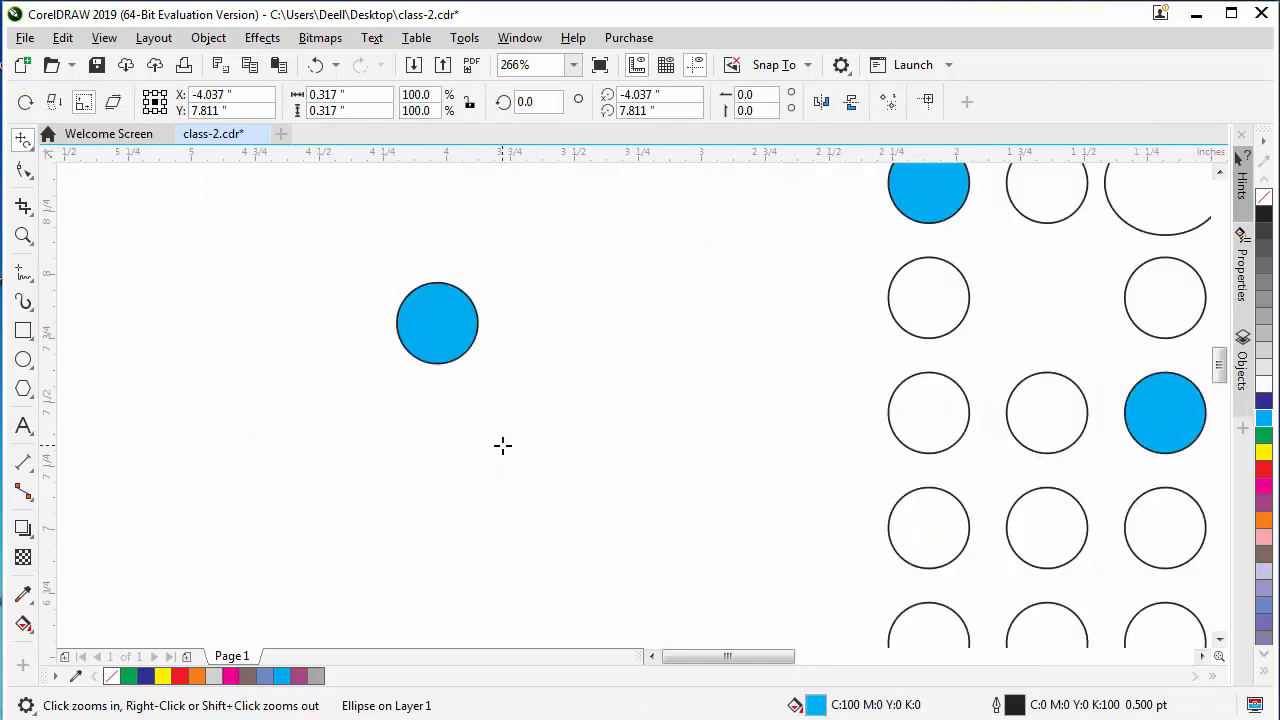
drag(334, 247, 600, 431)
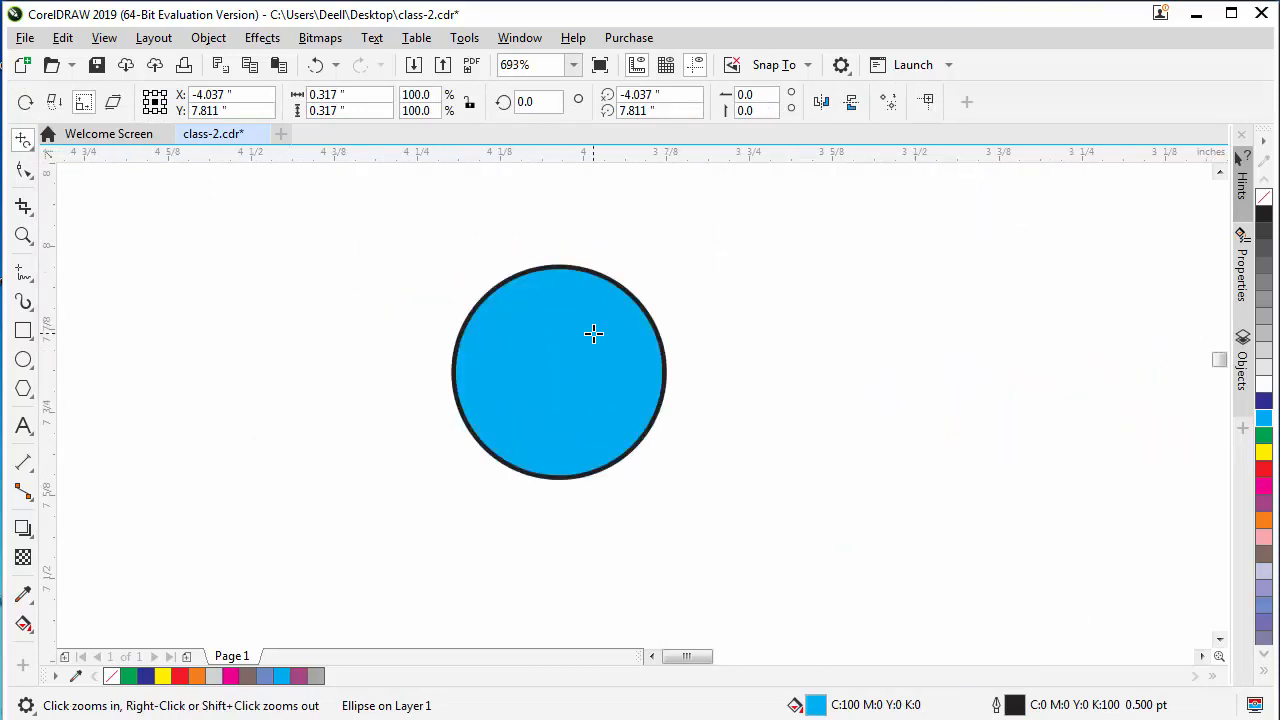
scroll(526, 363, down, 2)
drag(541, 366, 914, 308)
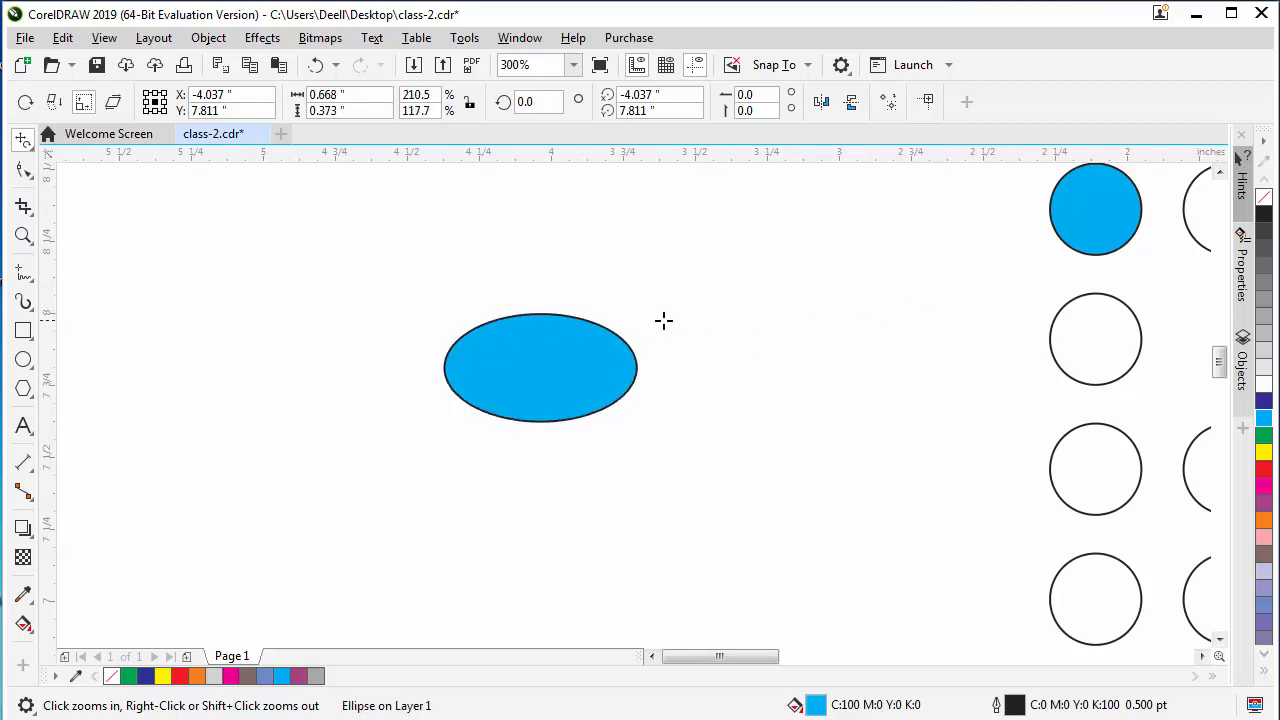
Rescale the cyan oval from its edges into a tall ellipse about 0.364 by 0.872 inches
drag(541, 314, 556, 202)
drag(540, 317, 545, 180)
drag(539, 317, 350, 243)
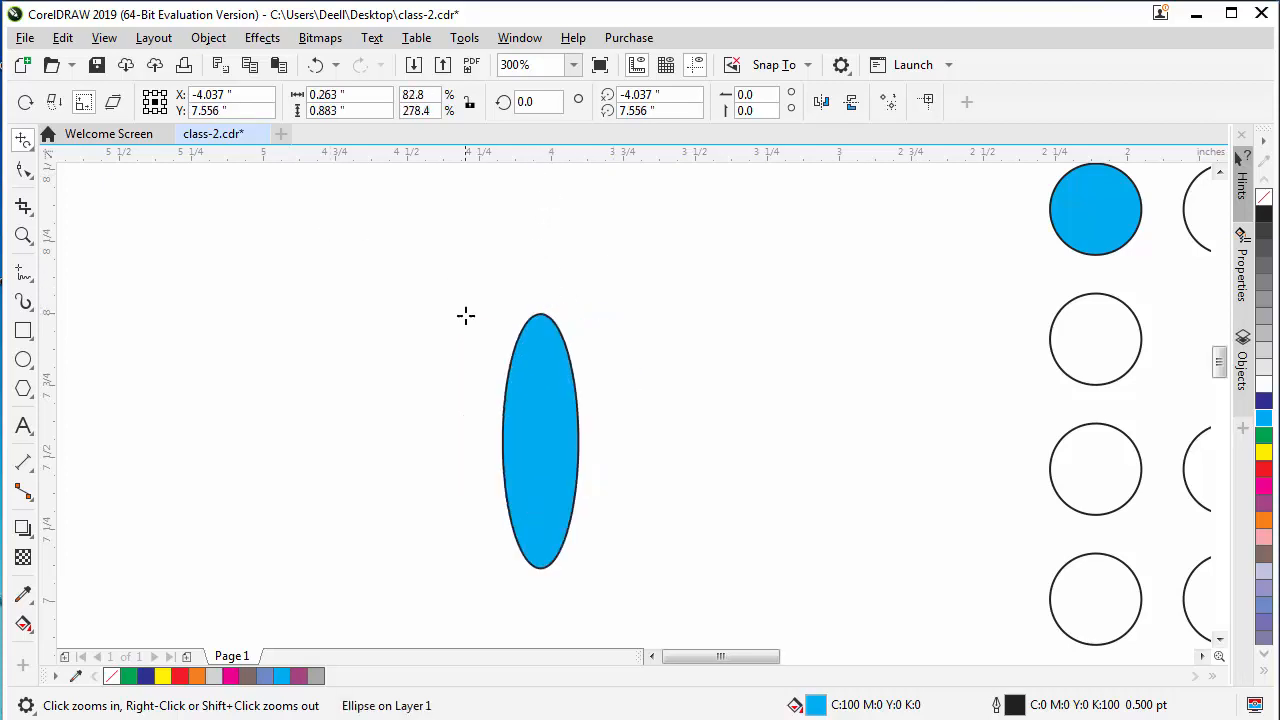
drag(576, 393, 708, 398)
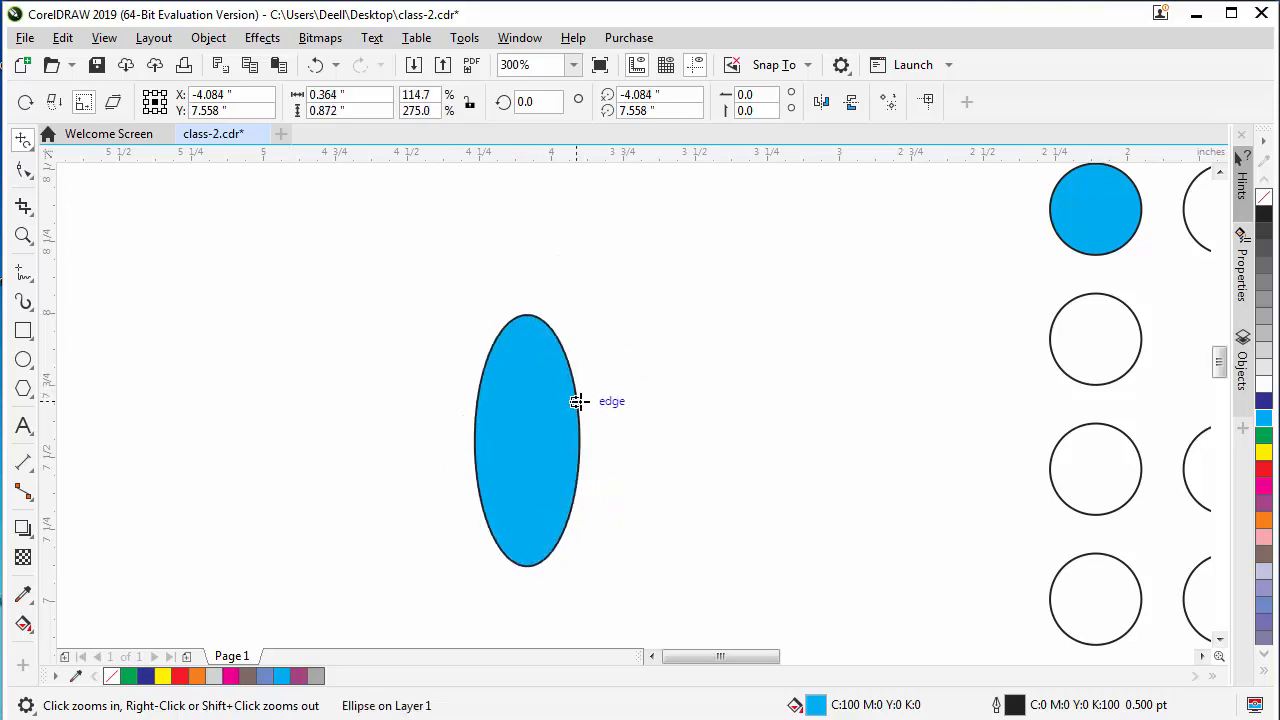
Keep rescaling the cyan ellipse from different reference points until it is a flat horizontal line about 3.904 inches wide
drag(578, 404, 762, 407)
drag(576, 410, 714, 411)
drag(413, 347, 311, 304)
drag(463, 385, 660, 408)
drag(460, 423, 606, 410)
drag(463, 448, 696, 438)
drag(537, 480, 867, 290)
scroll(759, 313, down, 2)
drag(646, 394, 669, 520)
drag(556, 400, 527, 352)
drag(510, 399, 531, 571)
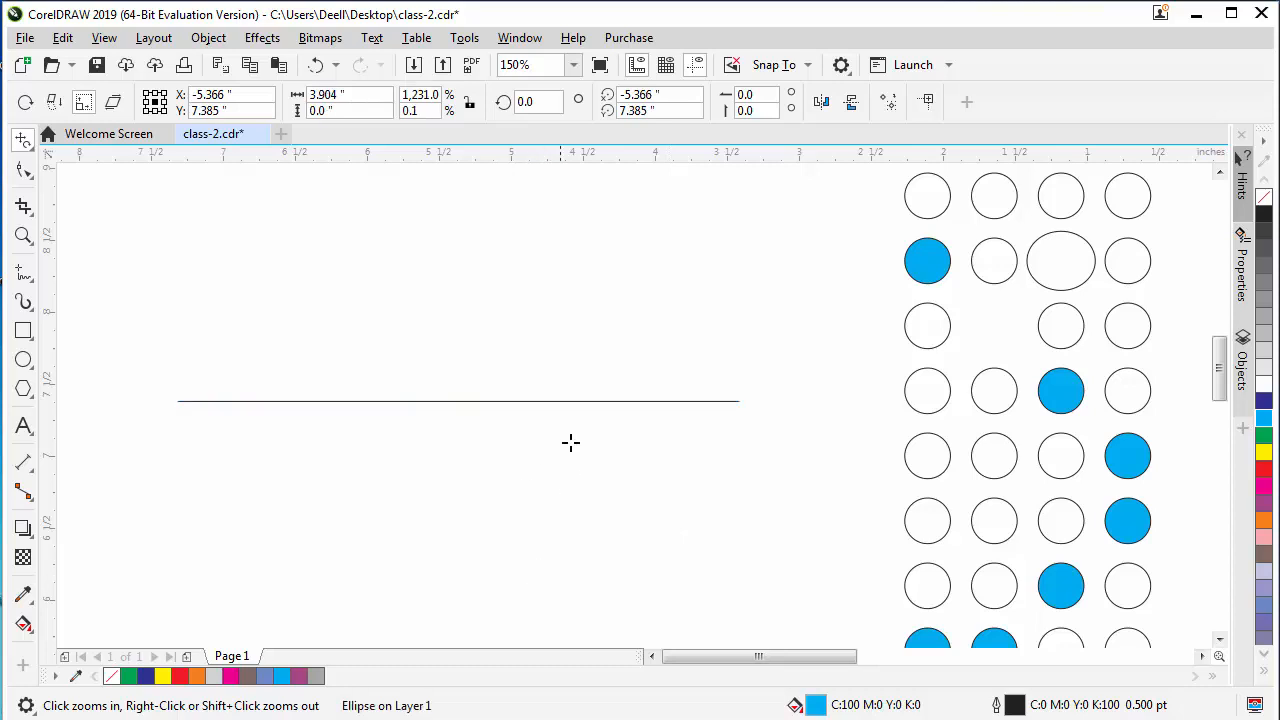
Delete the flattened ellipse and clear all remaining circles and squares from the drawing
click(31, 147)
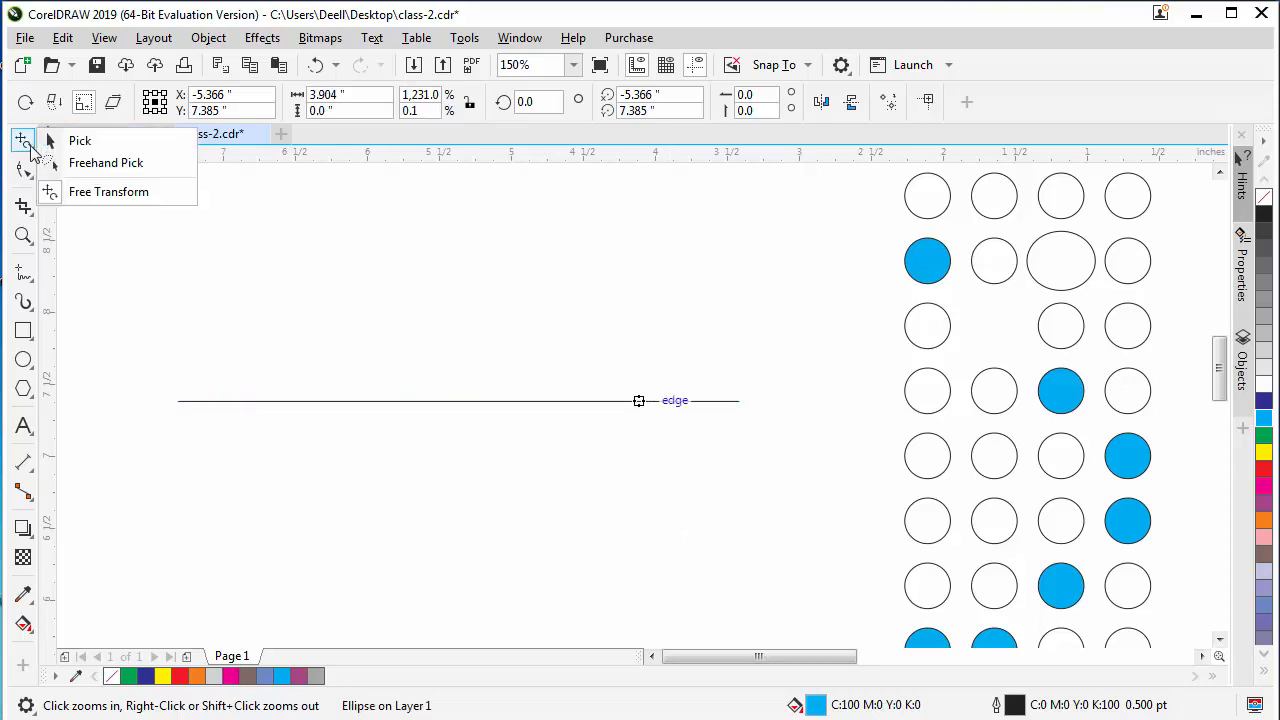
click(80, 145)
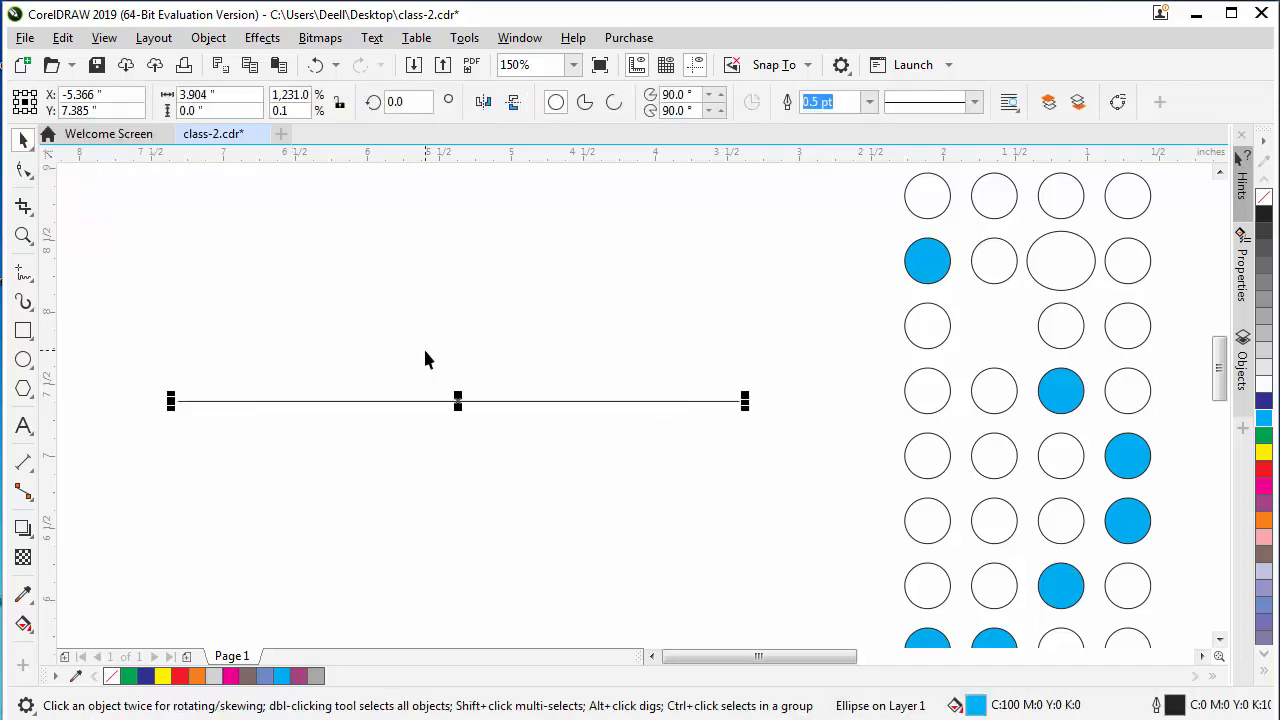
key(Delete)
scroll(479, 398, down, 2)
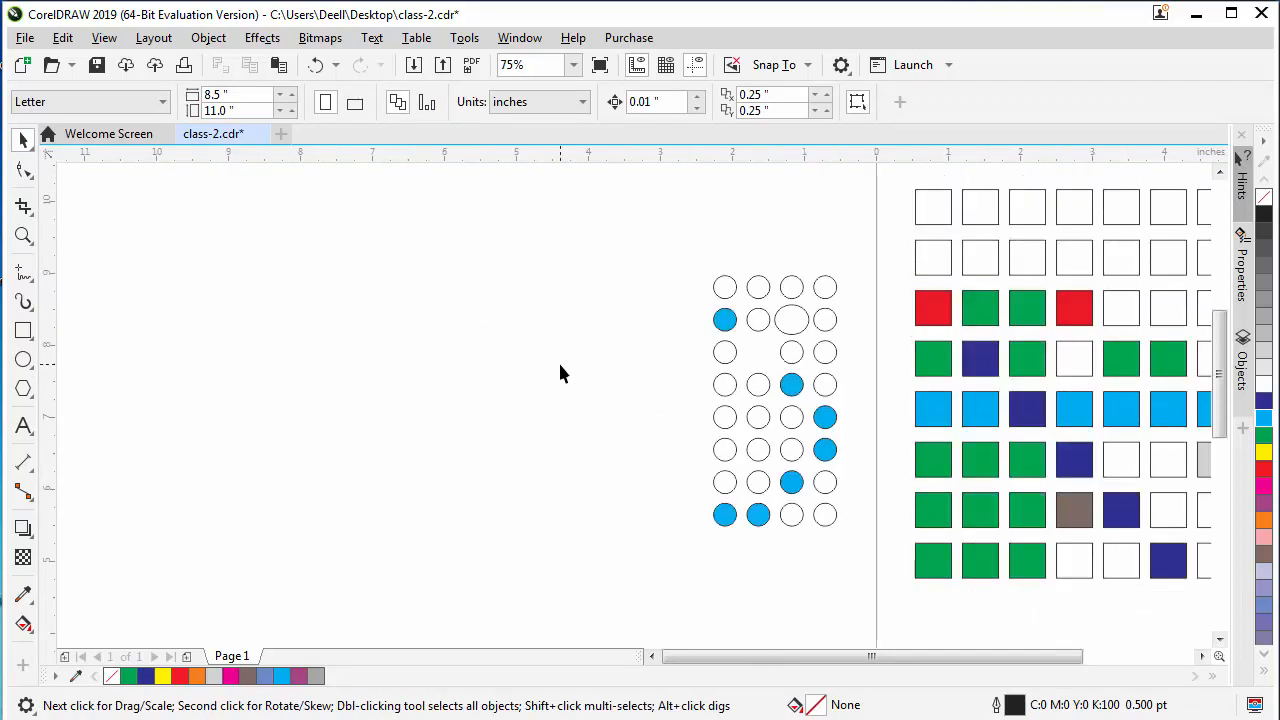
key(ctrl+a)
key(Delete)
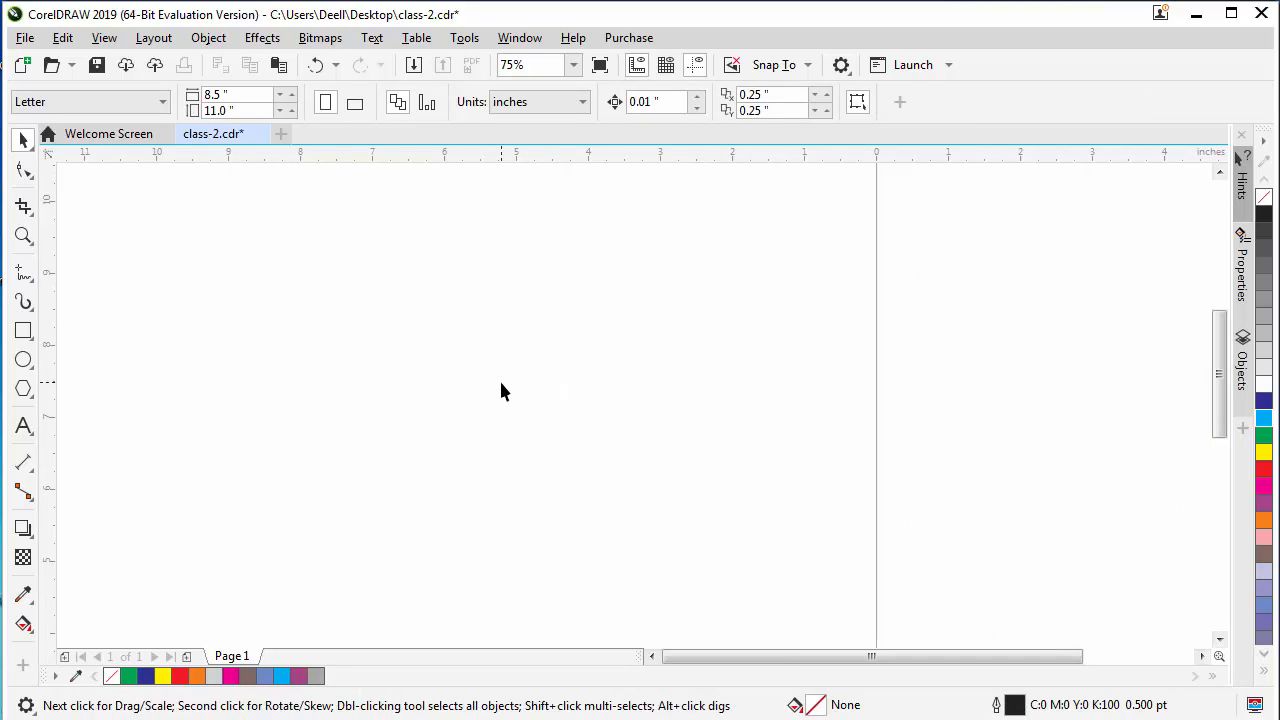
Draw a rectangle about 4.972 by 3.542 inches just left of the page and select it with the Pick tool
click(24, 174)
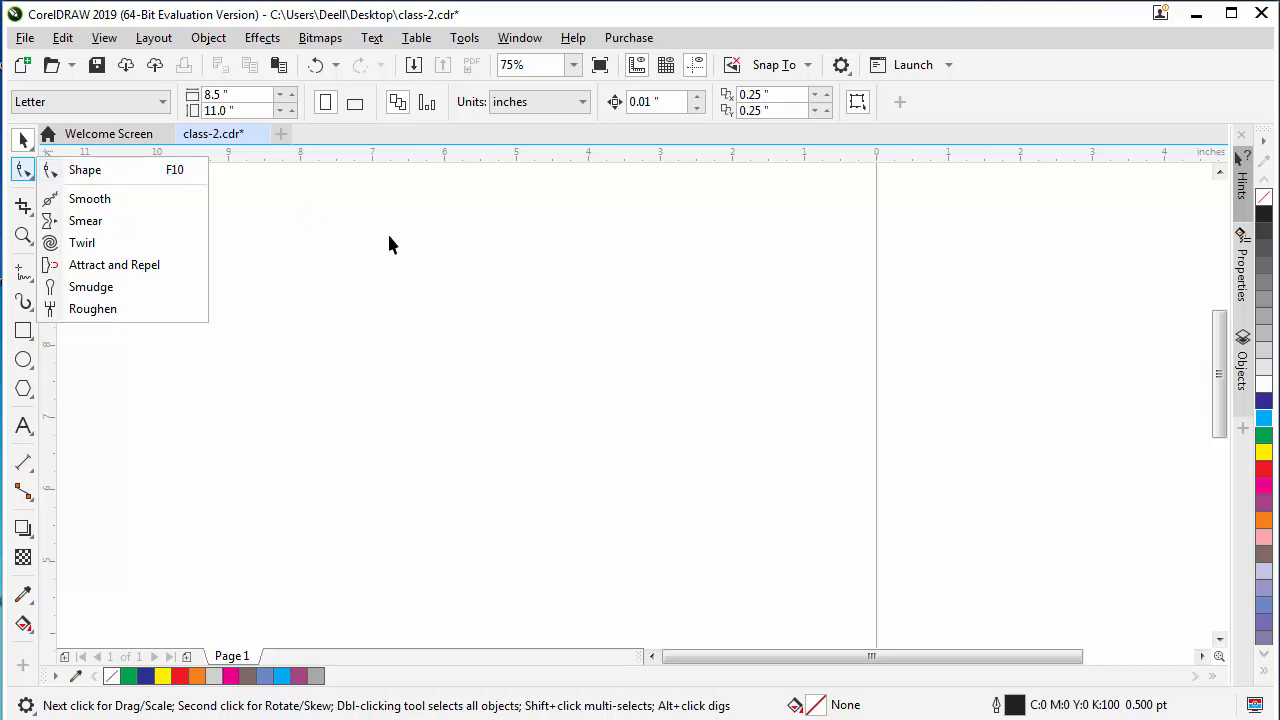
click(23, 331)
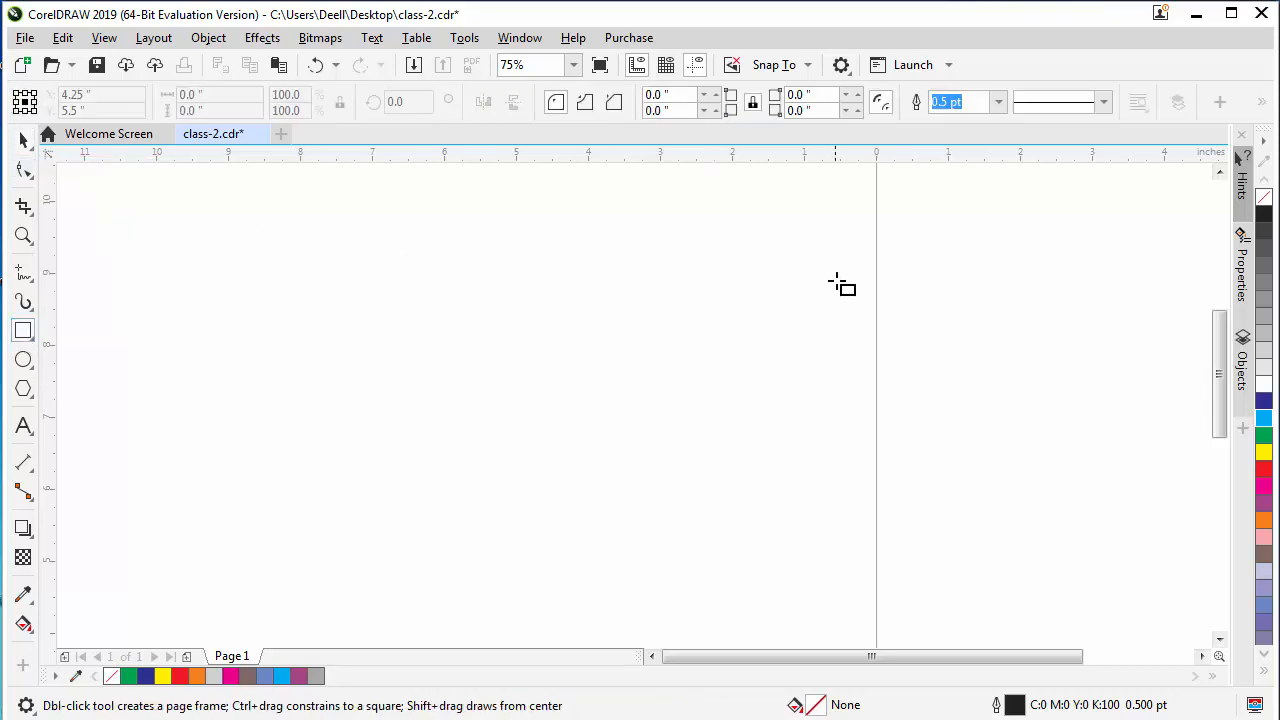
mouse_move(505, 286)
mouse_down()
mouse_move(689, 443)
mouse_move(864, 540)
mouse_up()
click(22, 144)
click(360, 366)
click(629, 371)
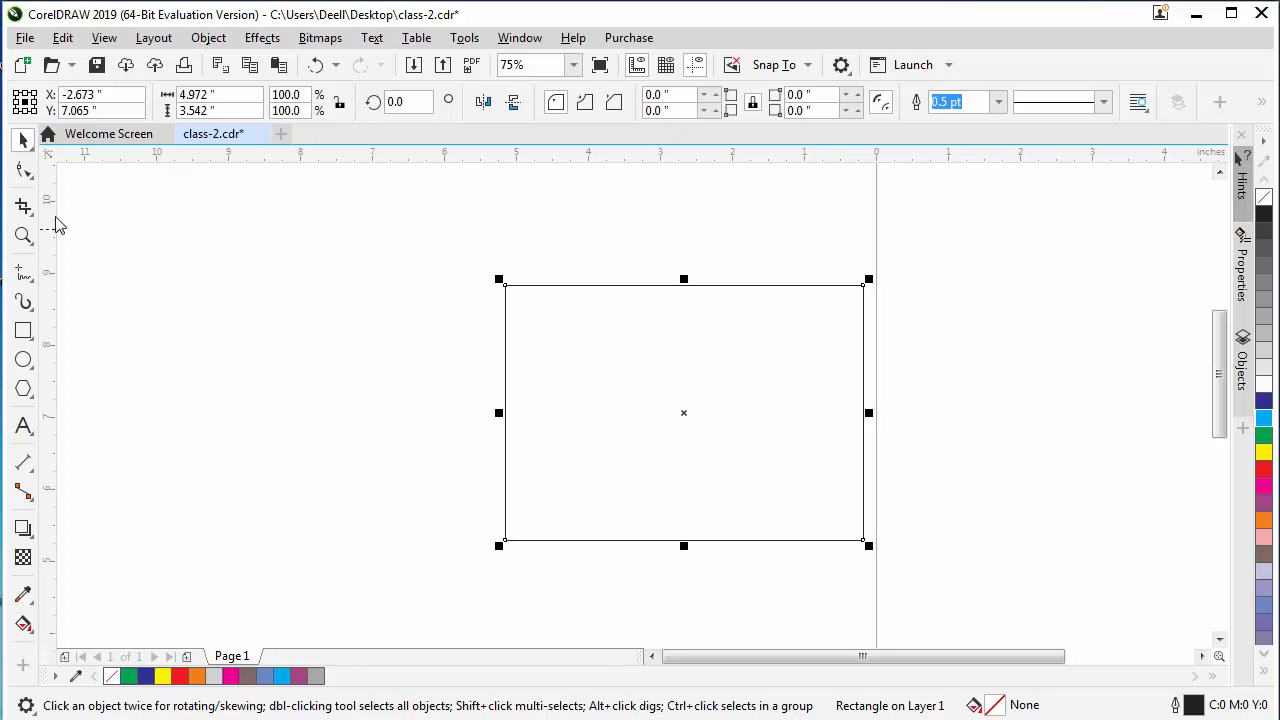
click(28, 172)
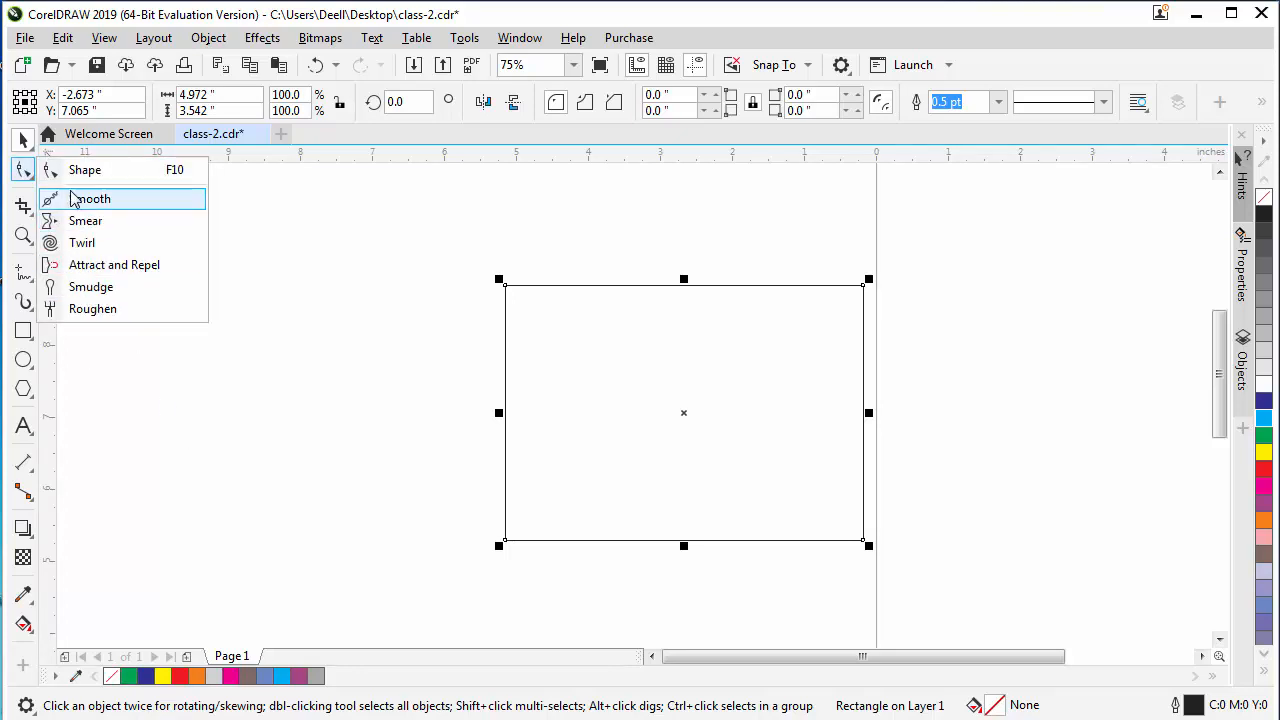
click(209, 569)
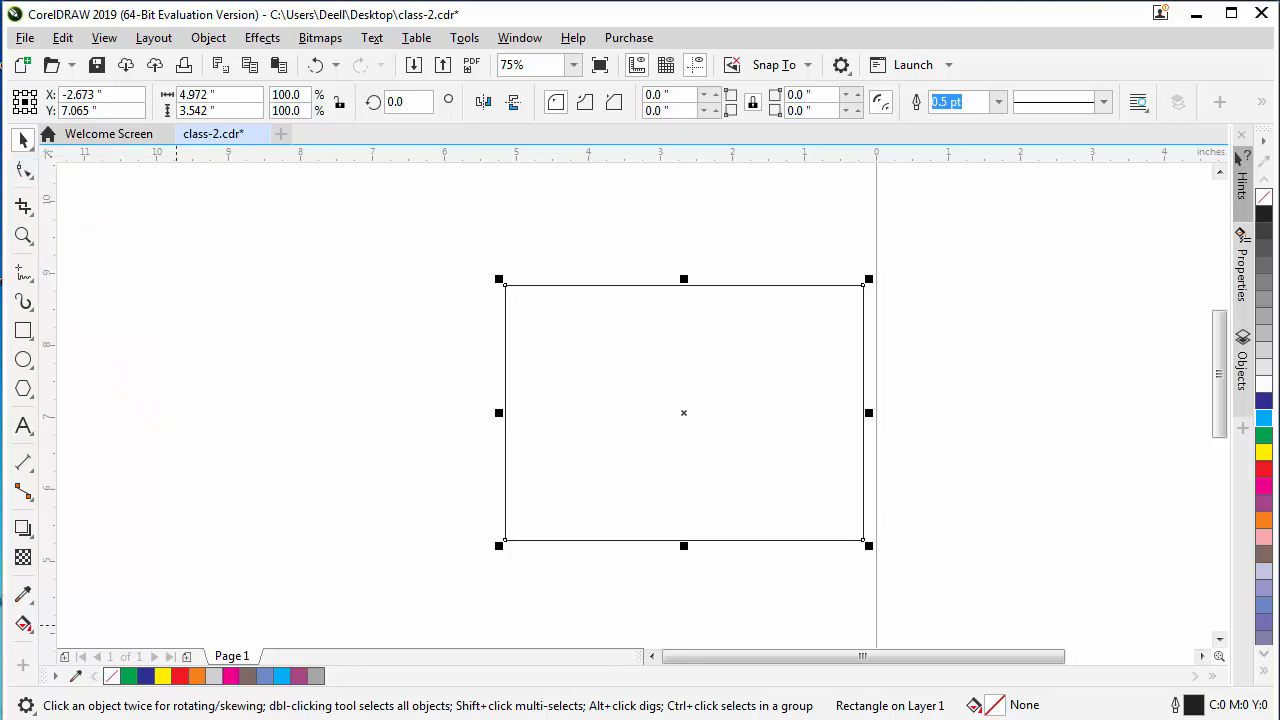